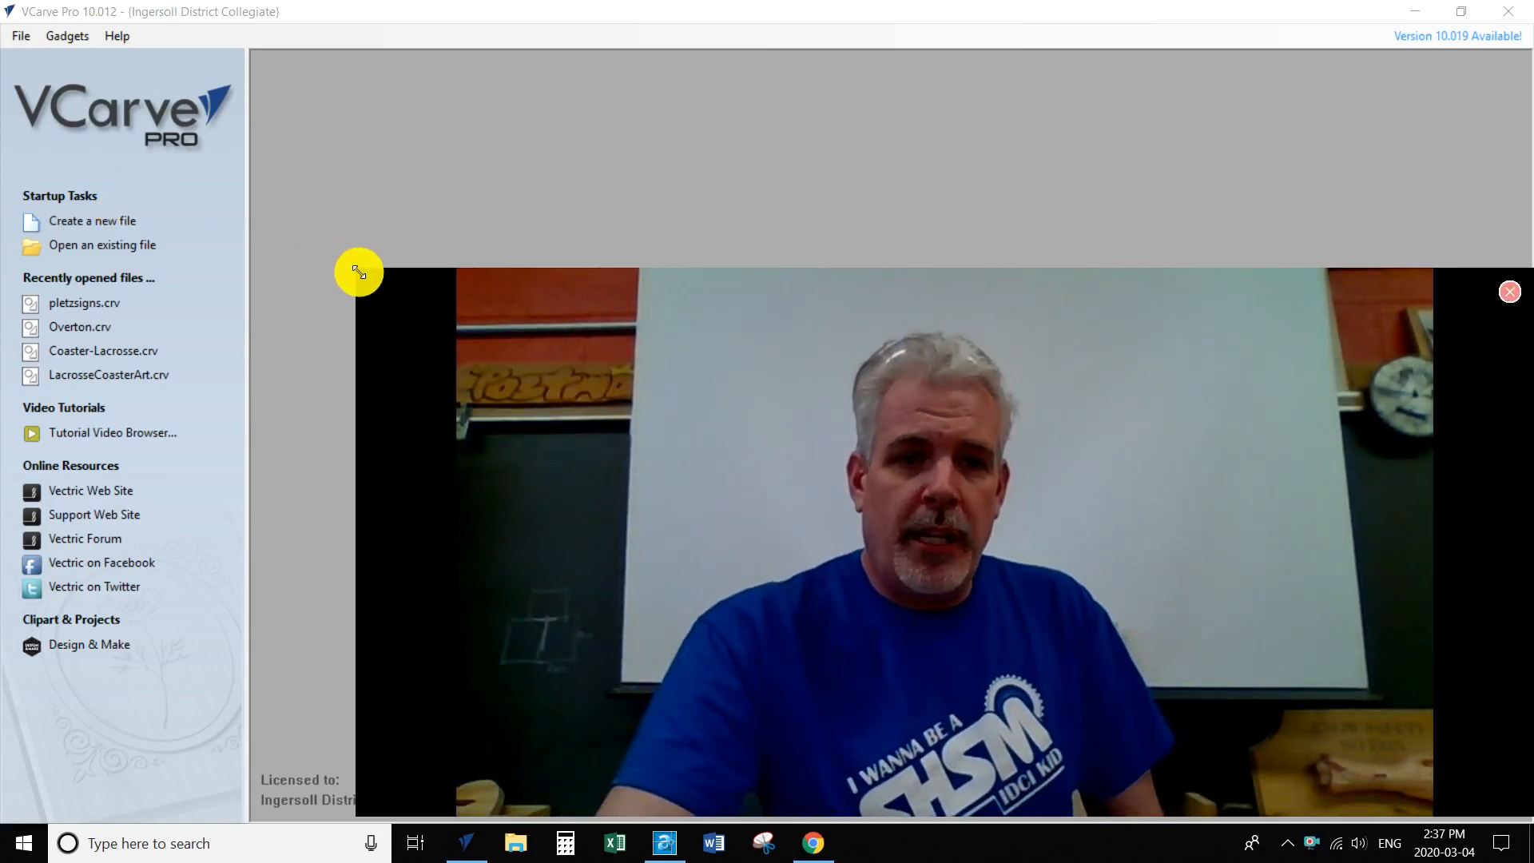
- Create a new job 17 inches wide, 4.5 inches high and 1.0625 inches thick
drag(352, 267, 969, 512)
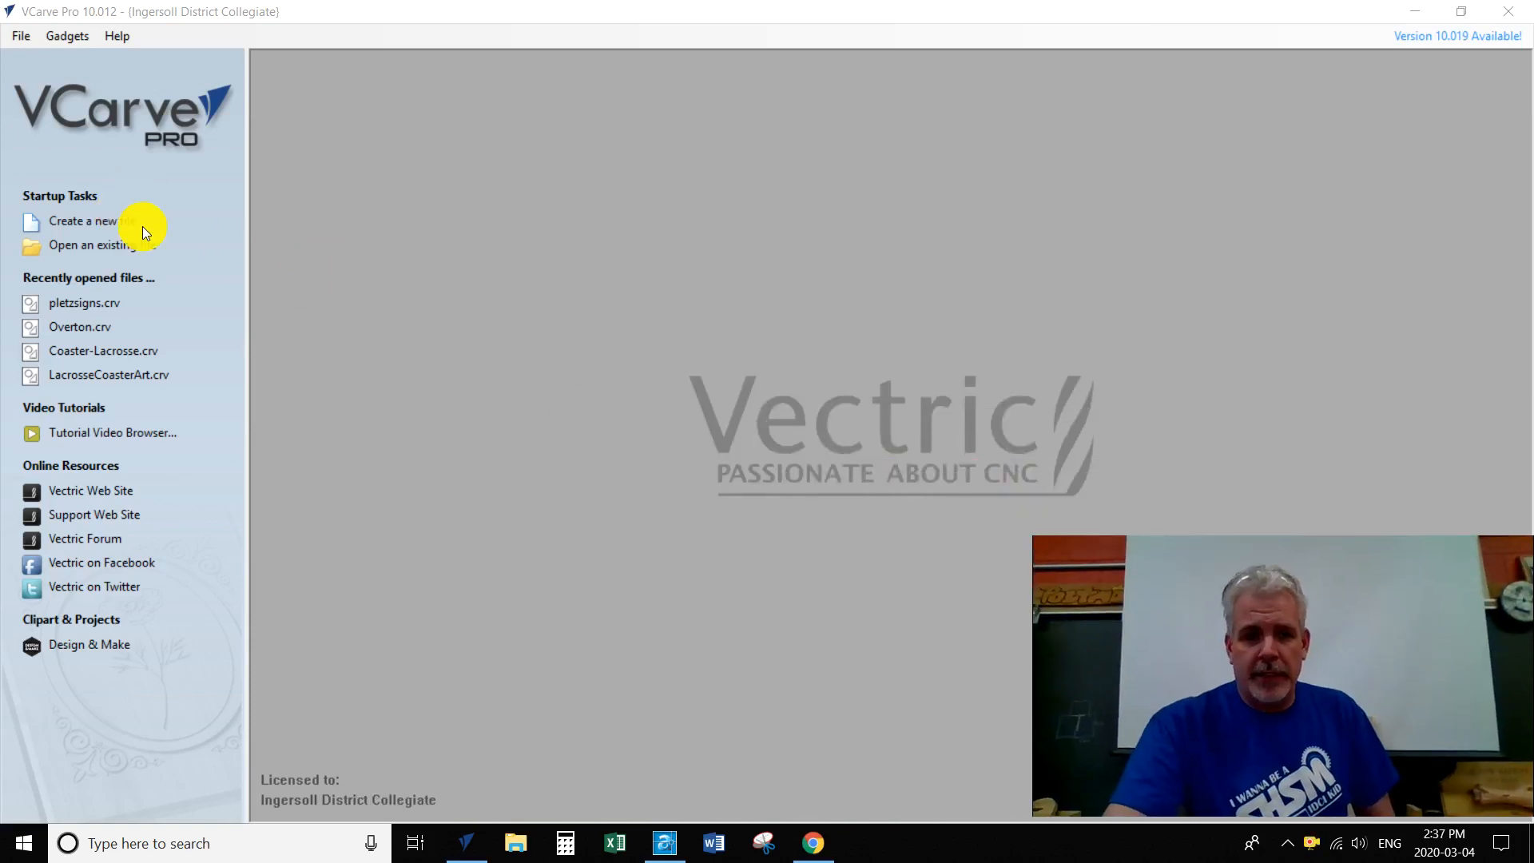
click(72, 221)
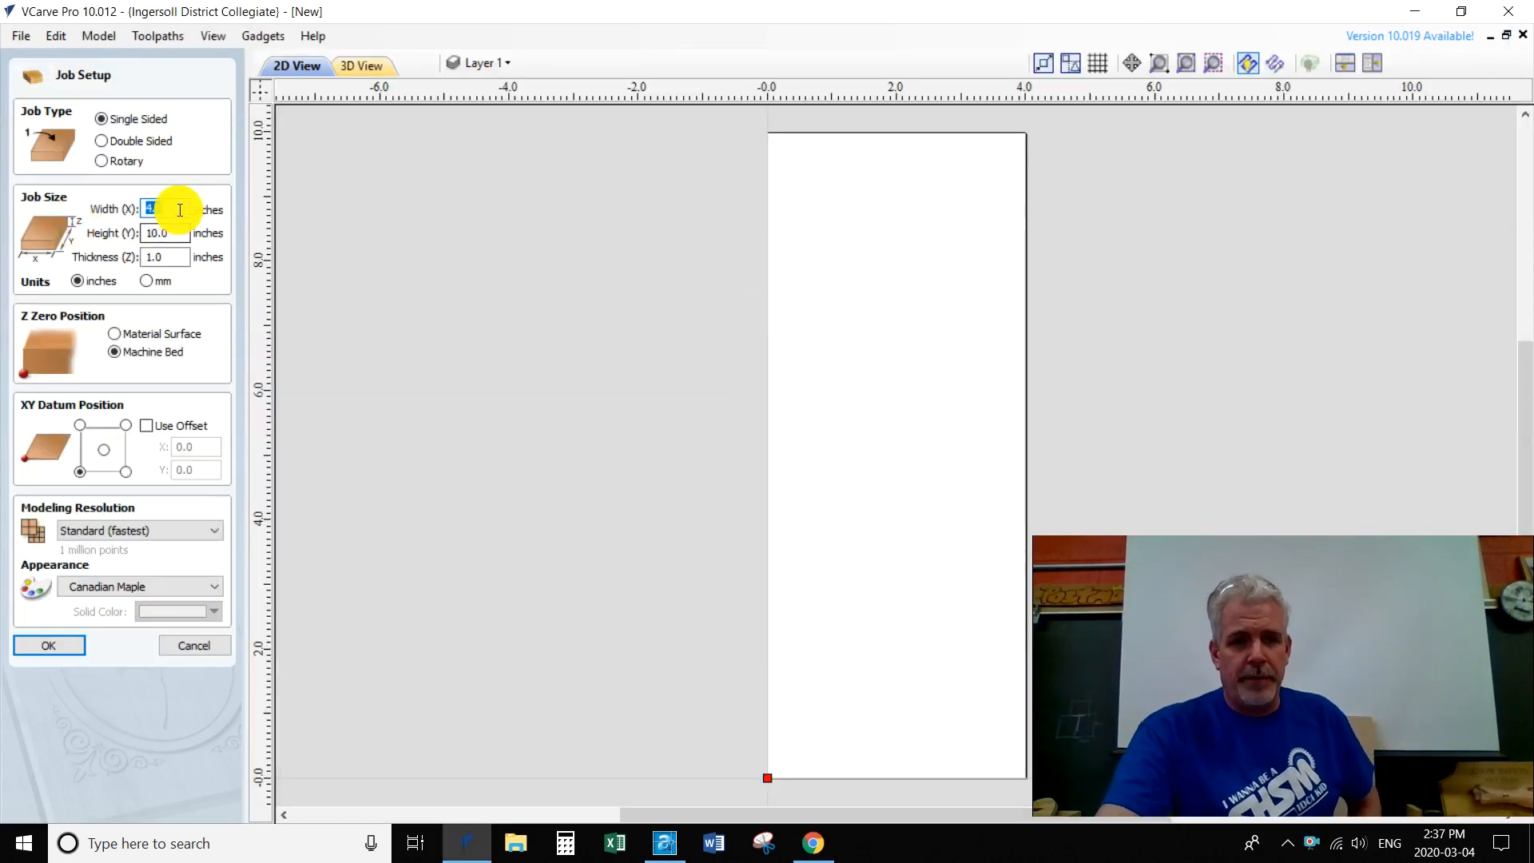
text(17)
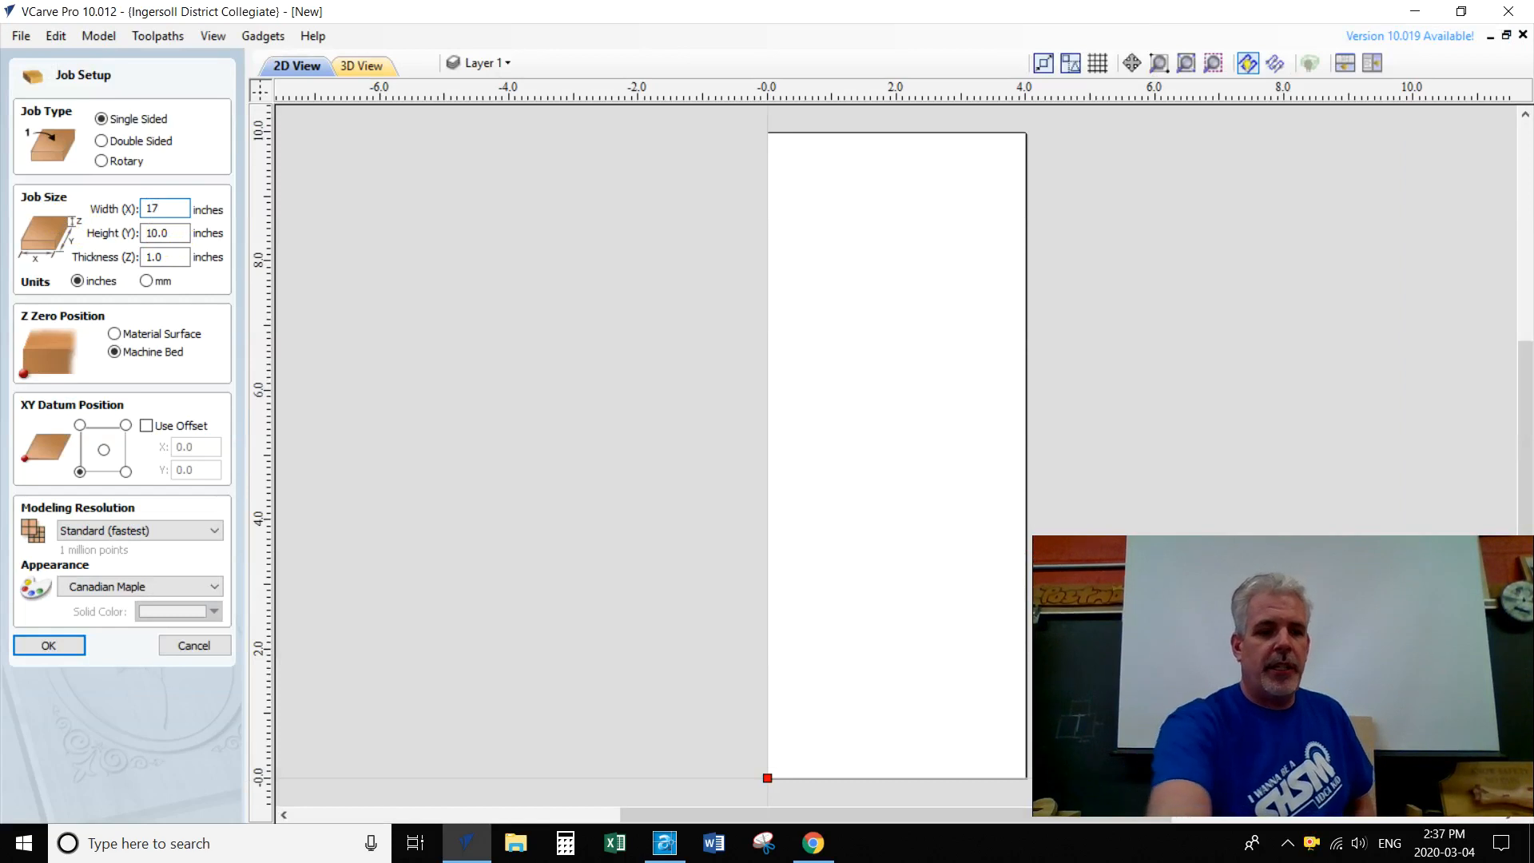
key(Tab)
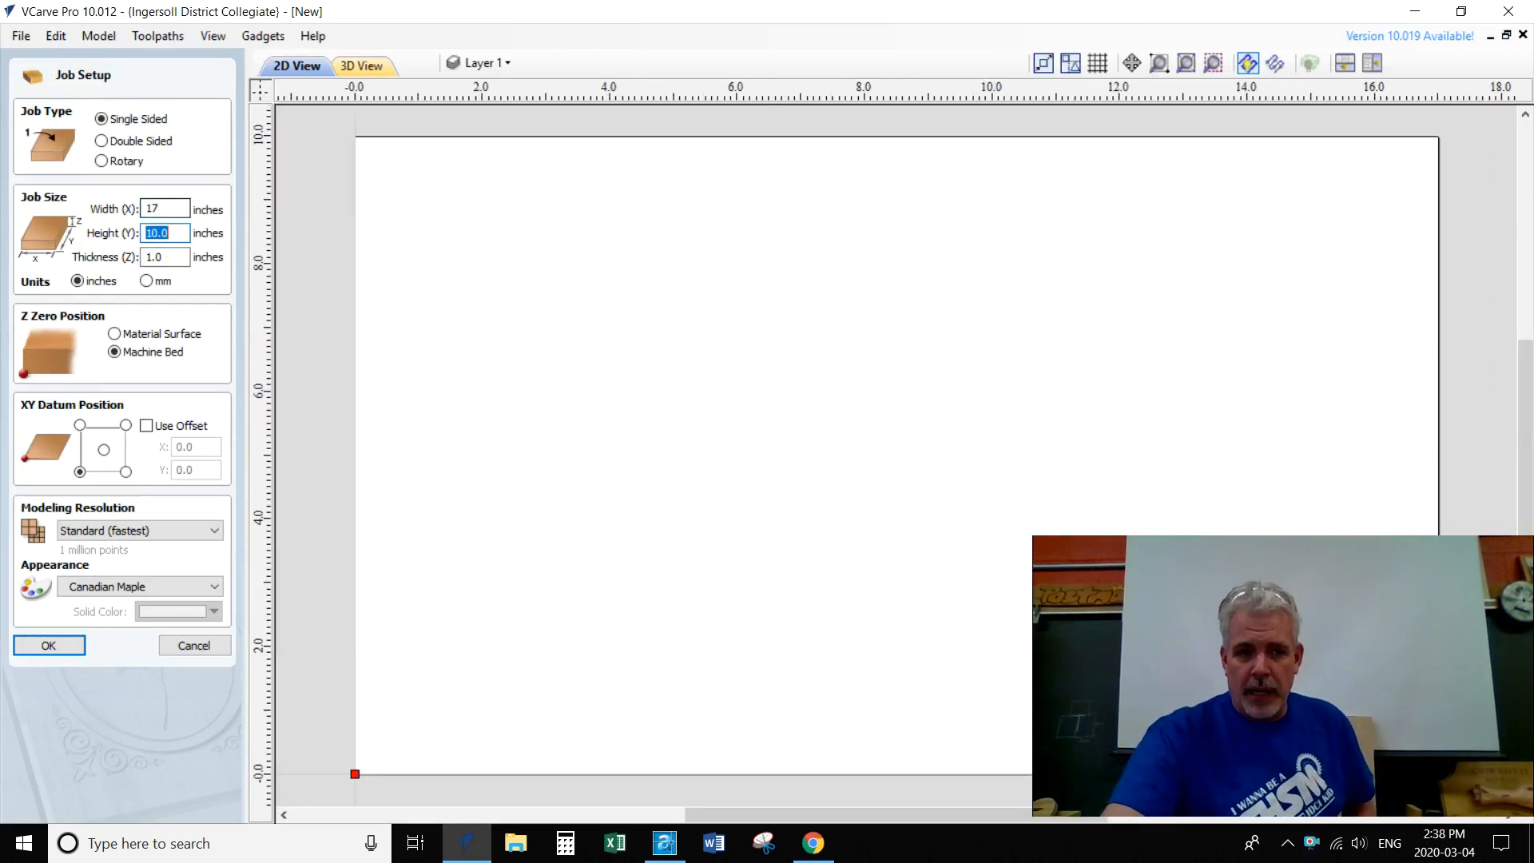
text(4.5)
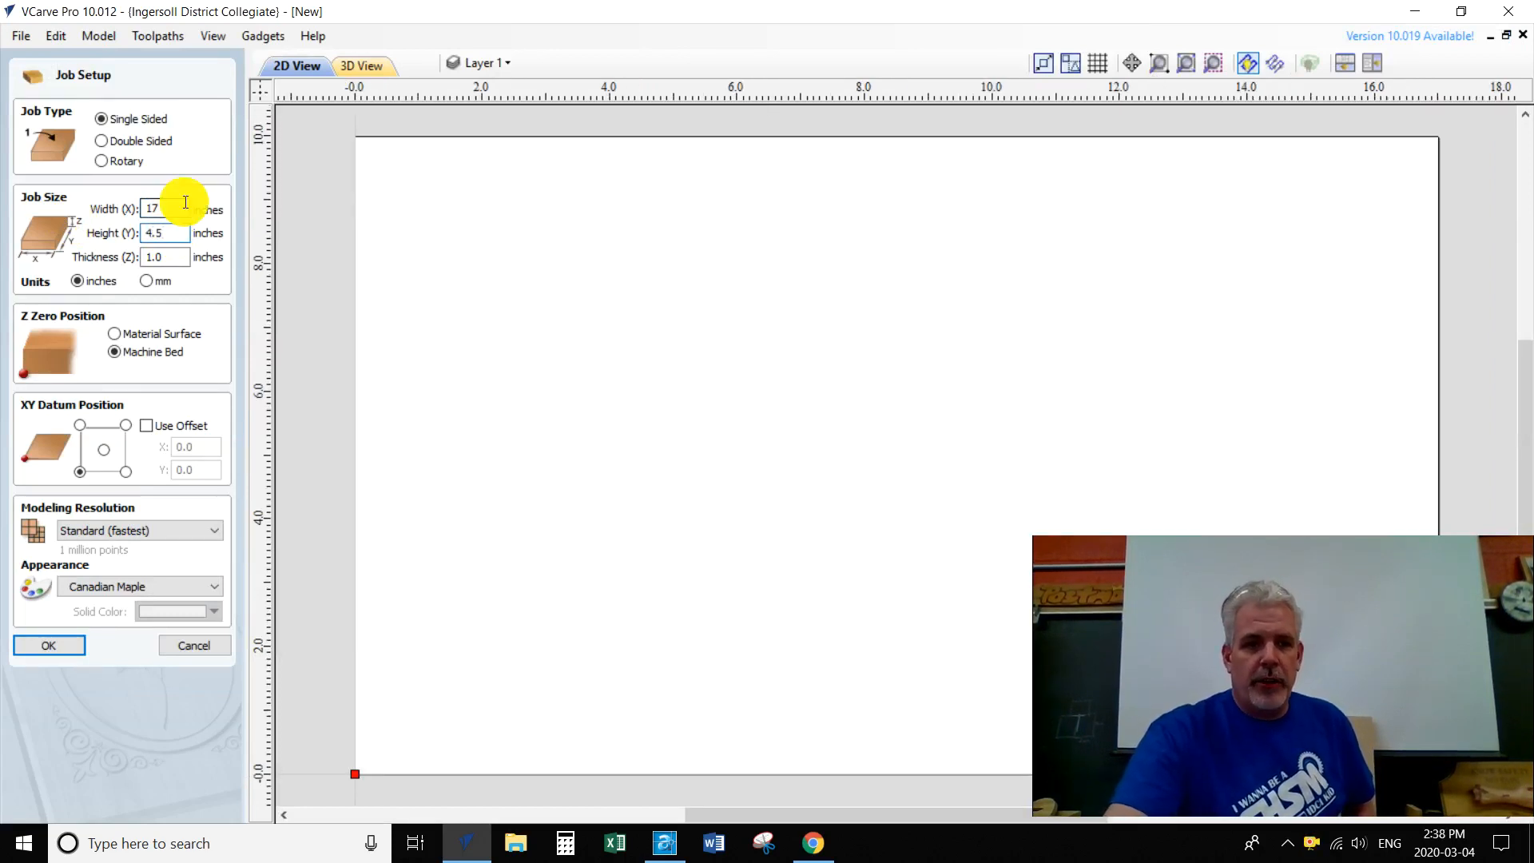
click(188, 258)
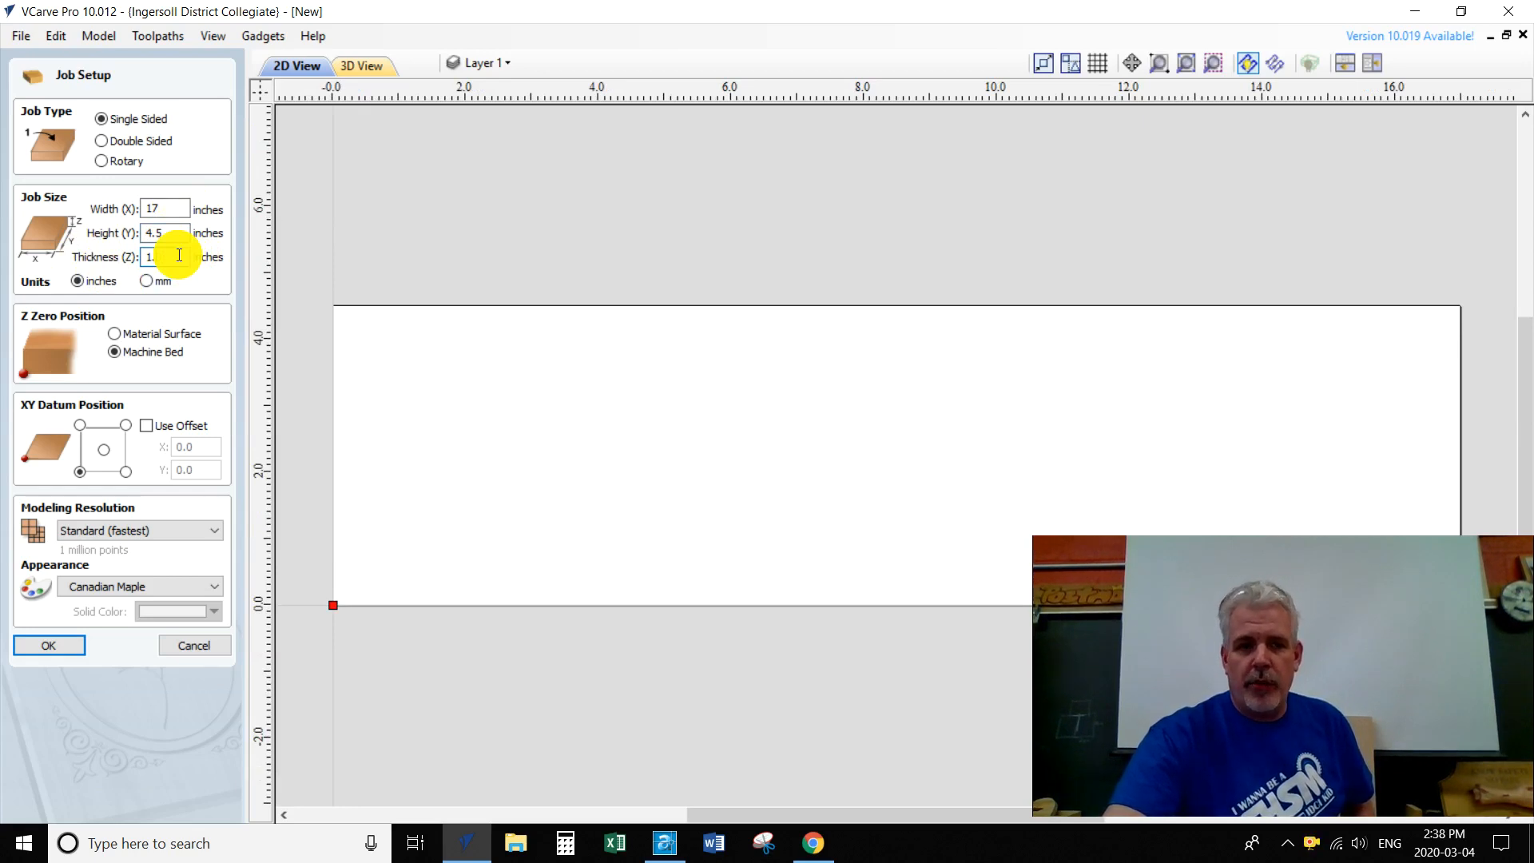
key(BackSpace)
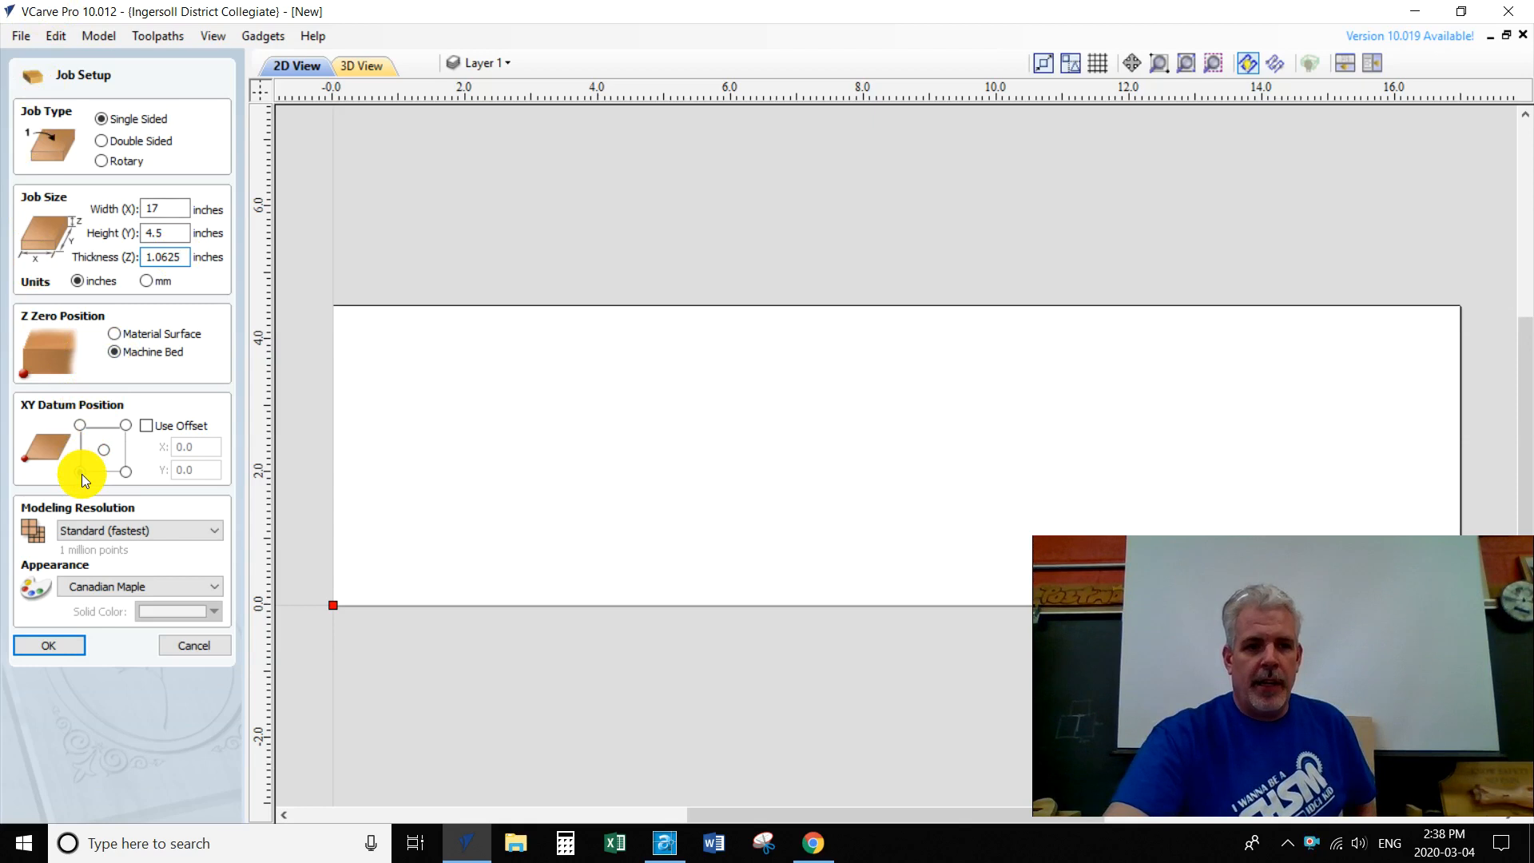
click(49, 646)
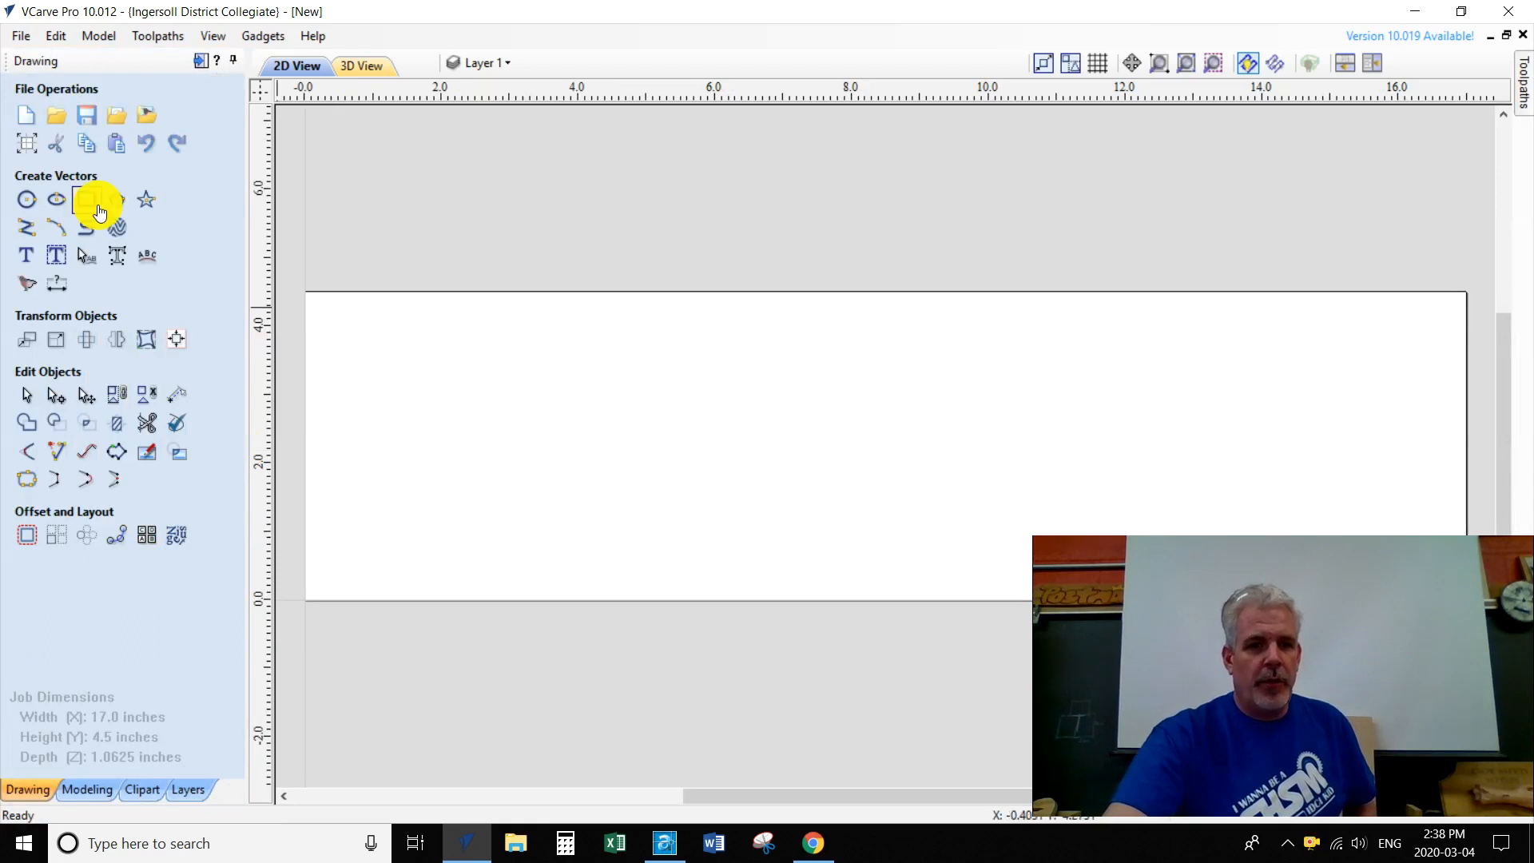
- Draw a circle with a diameter of 3.5 inches near the material's left end
click(29, 202)
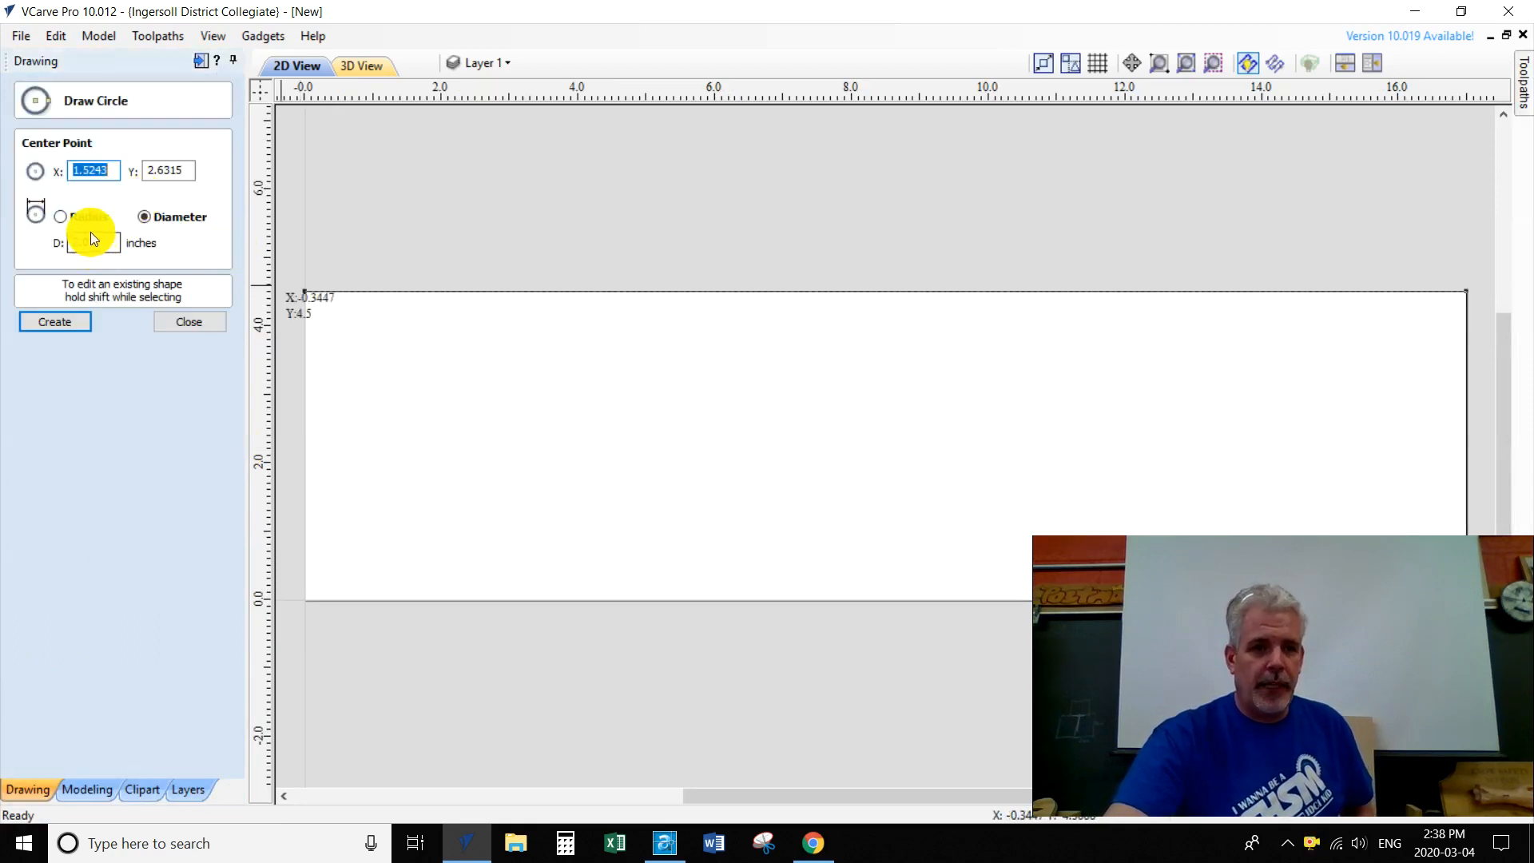
double_click(92, 241)
text(.)
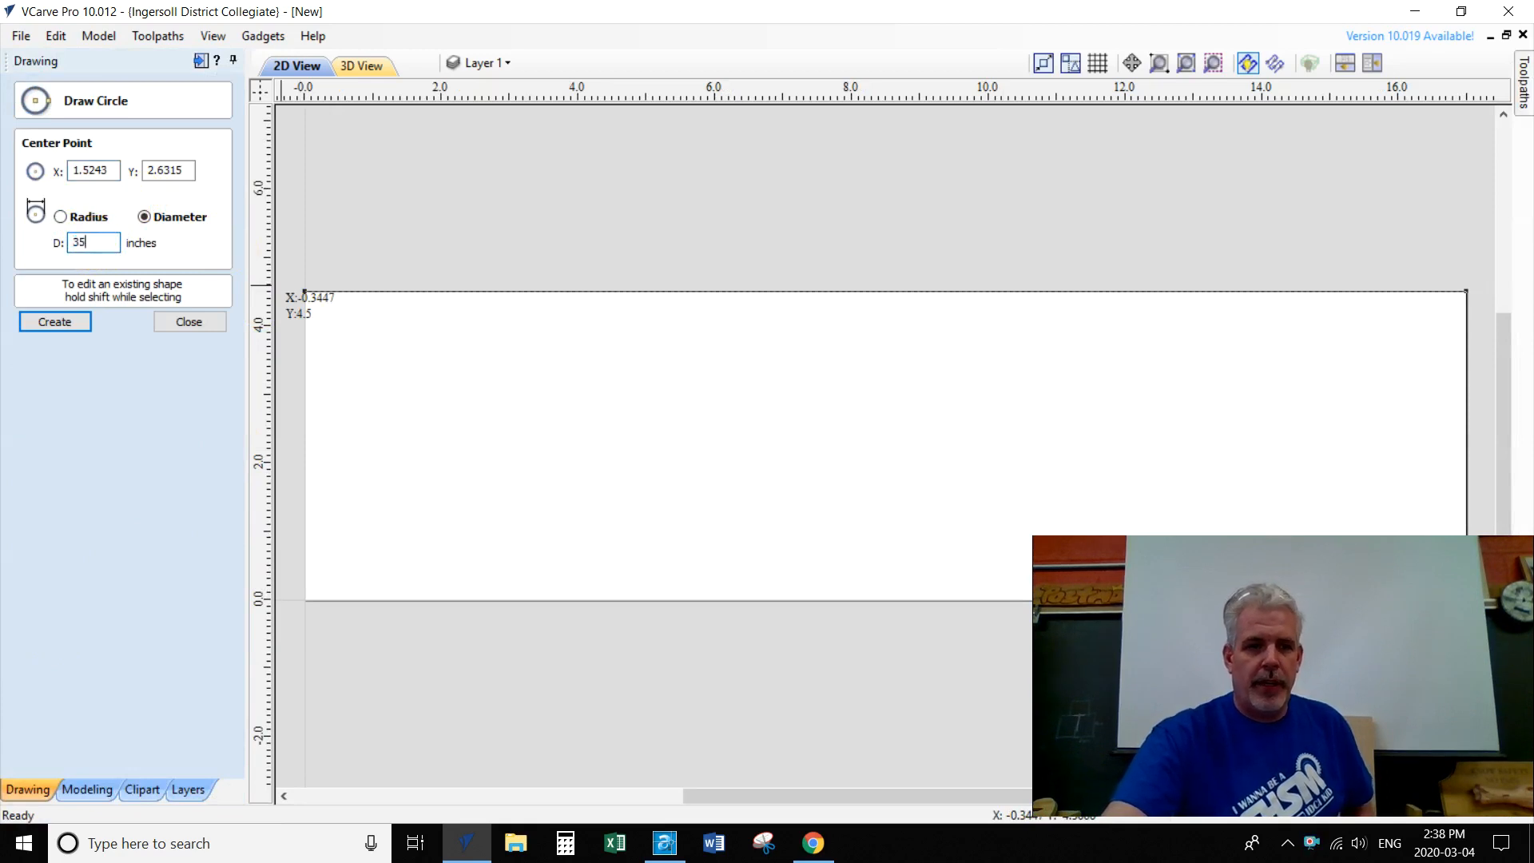
text(5)
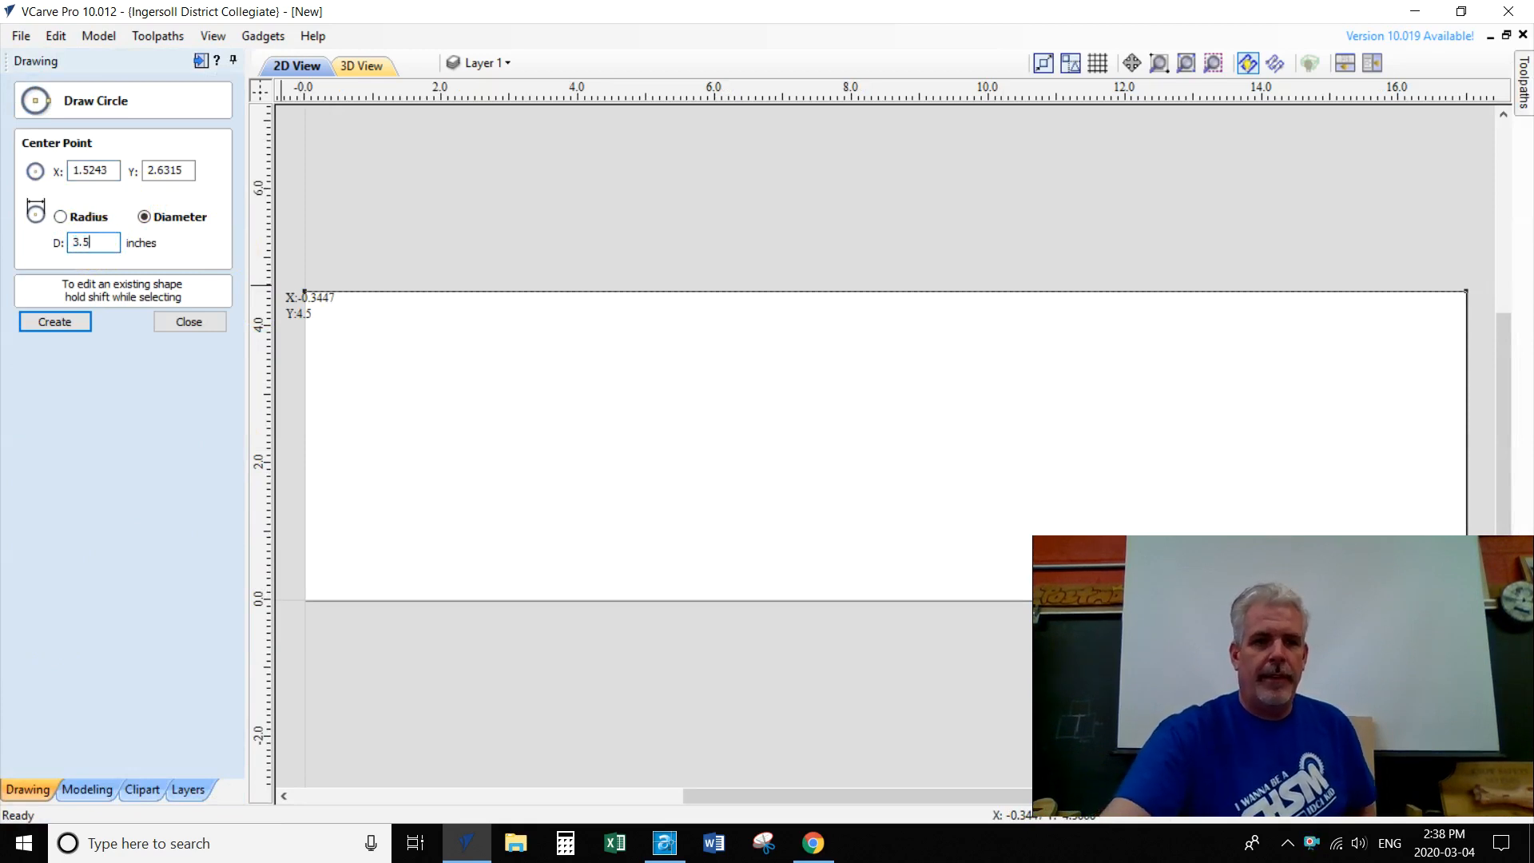
click(51, 322)
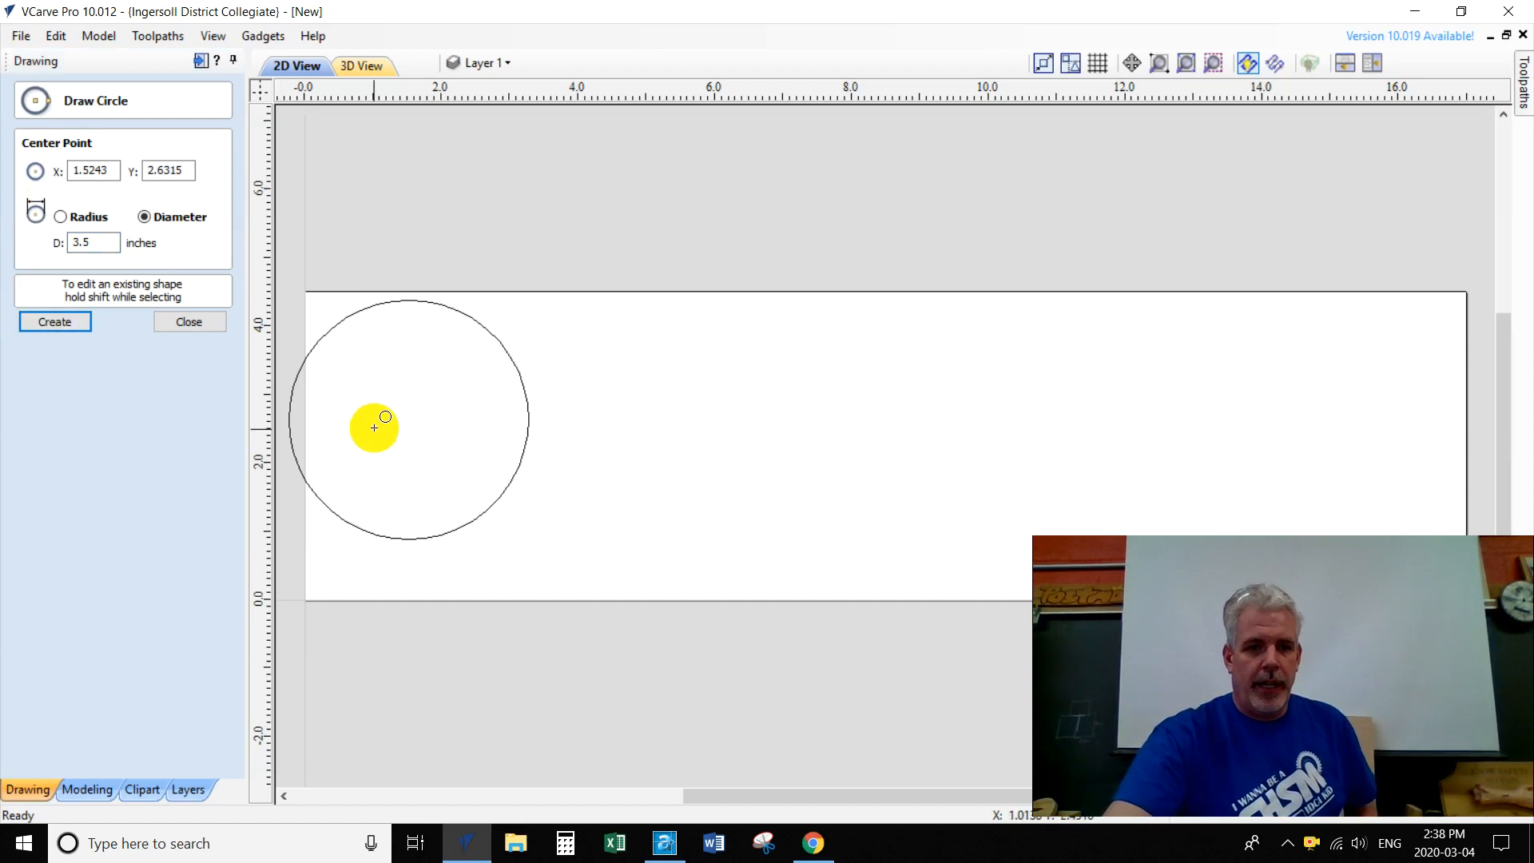
click(181, 321)
- Center the circle on the material both vertically and horizontally
click(324, 331)
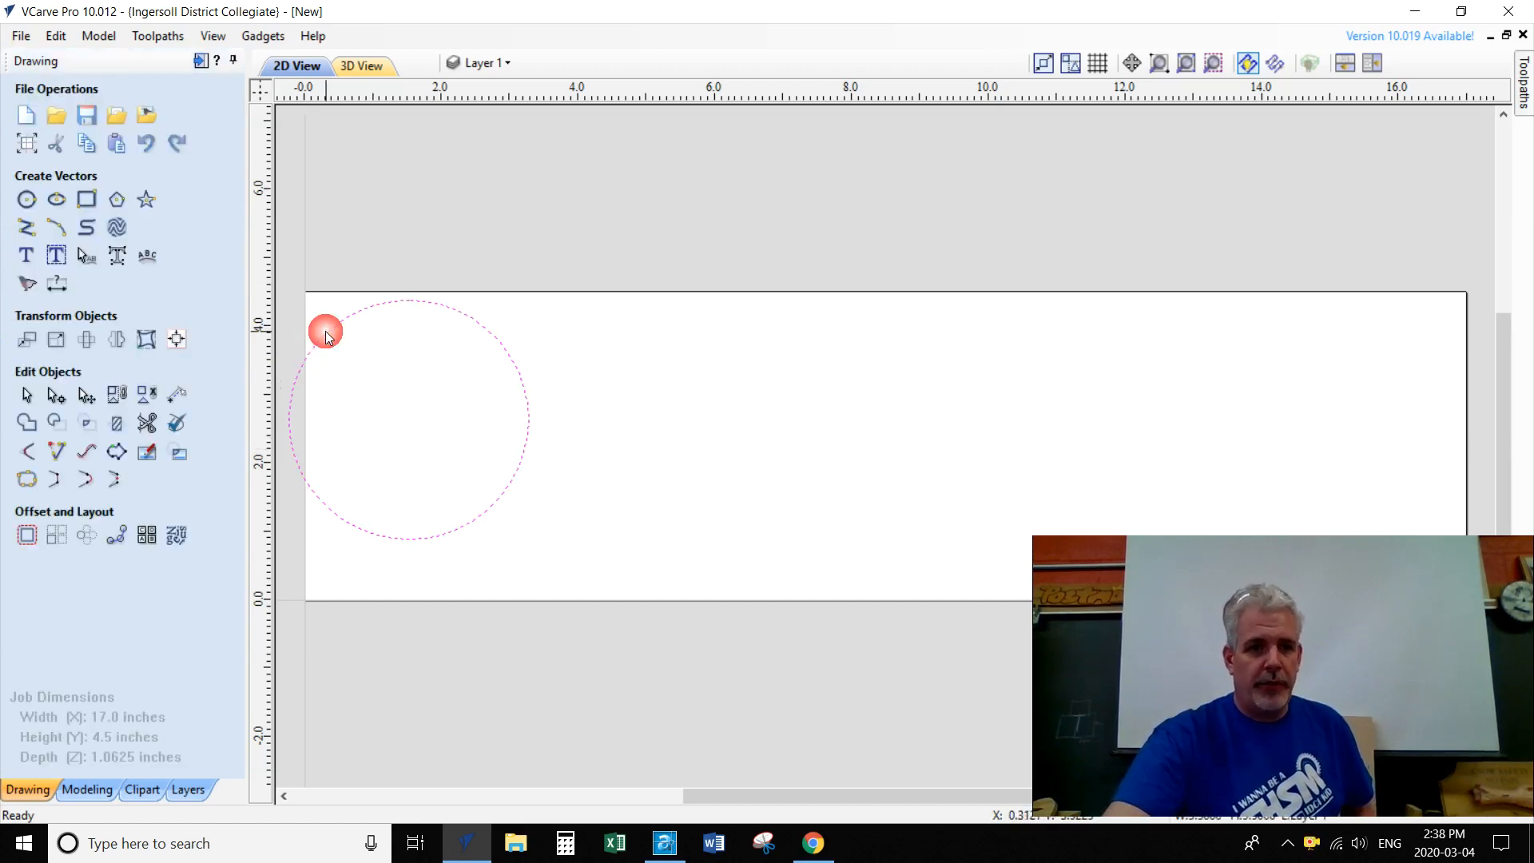
click(179, 339)
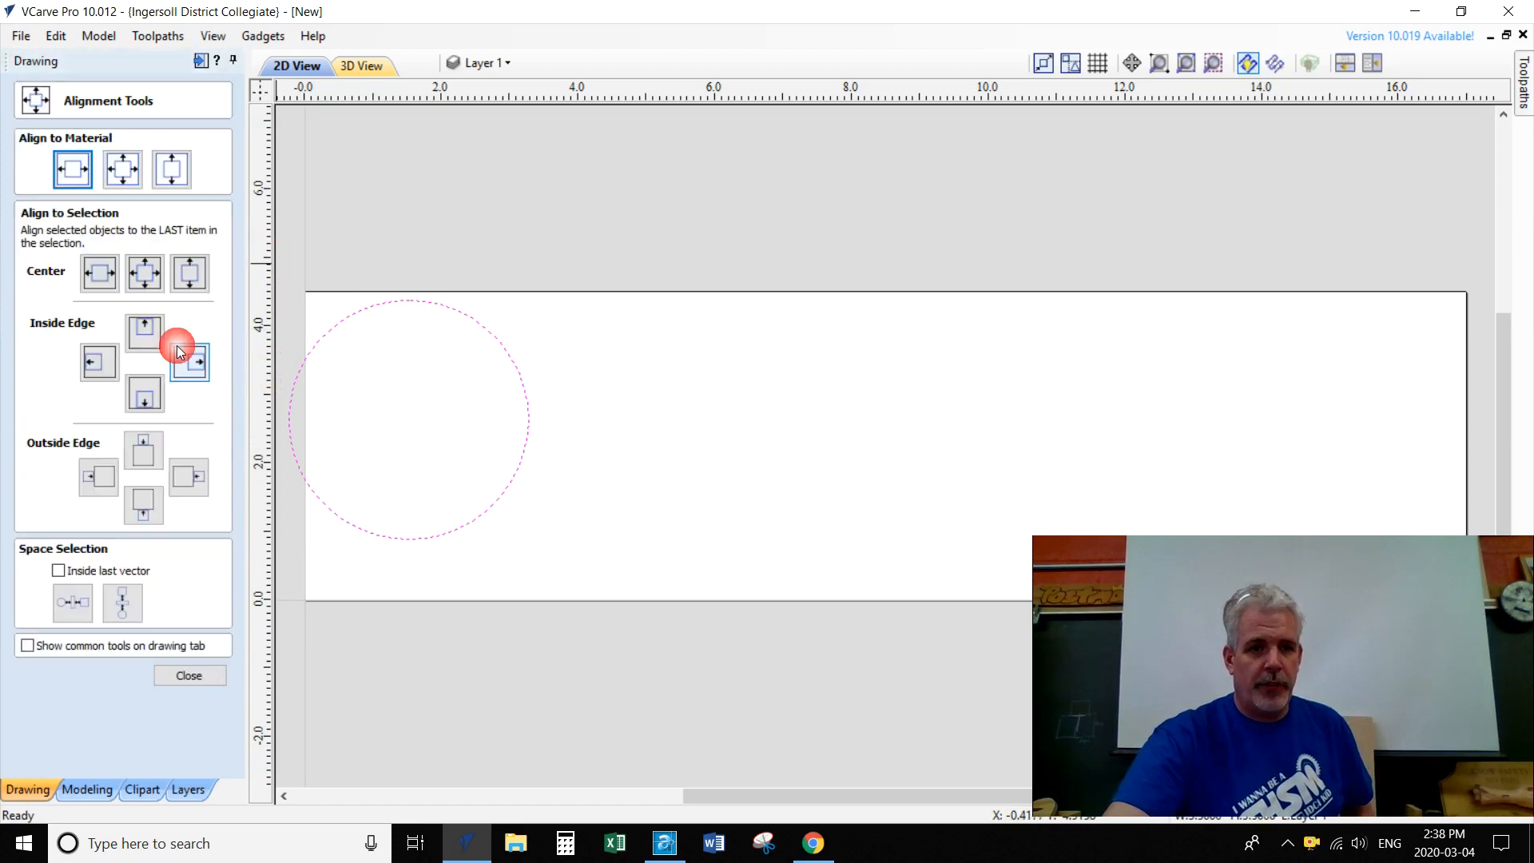
click(178, 171)
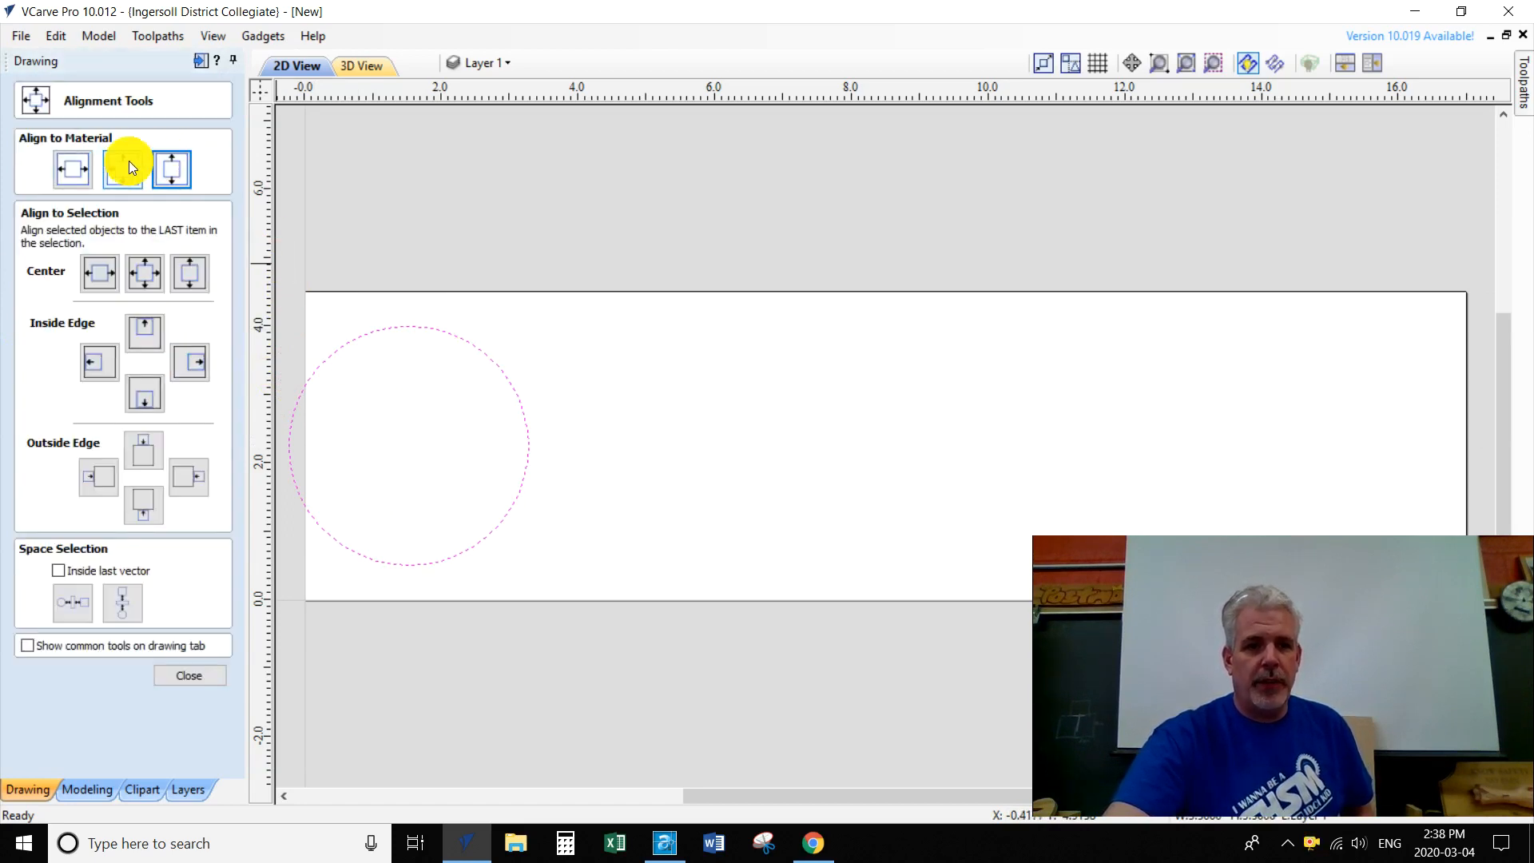
click(69, 170)
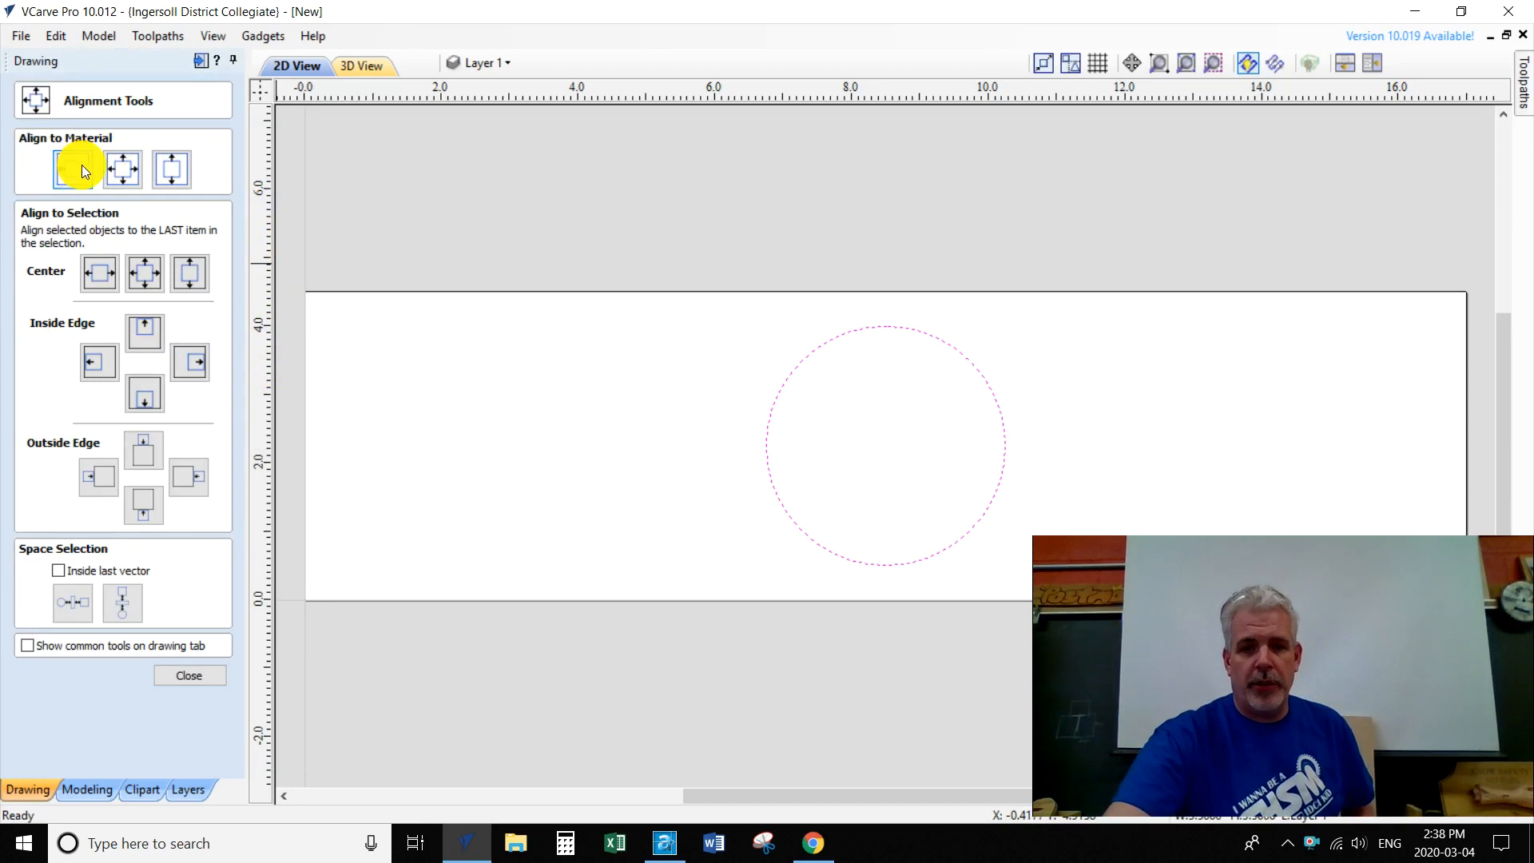
click(188, 675)
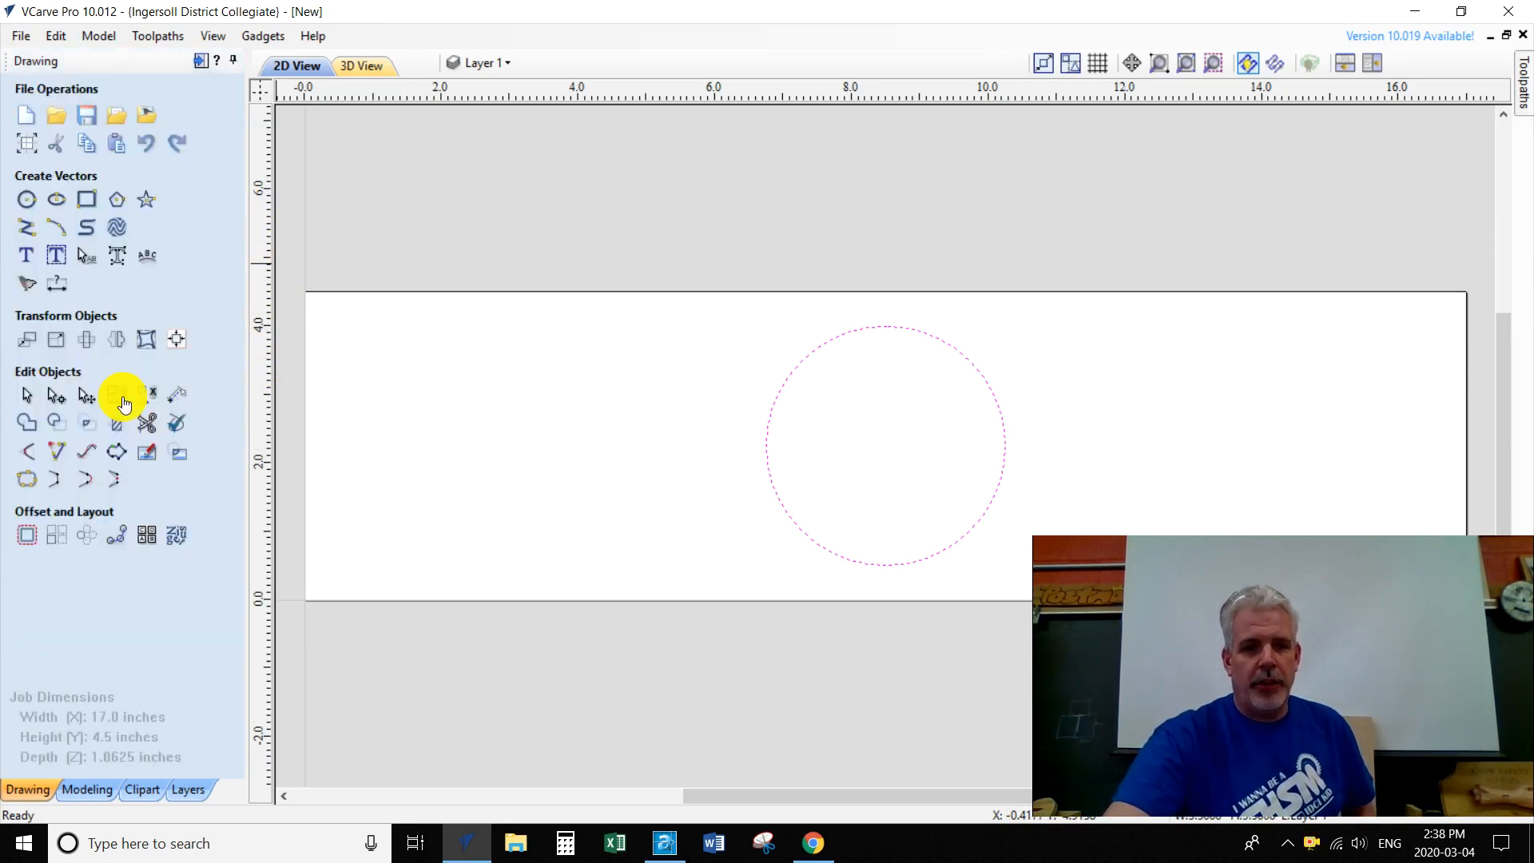
- Move the circle to the absolute X position 0.5 inches, anchored at its lower-left corner
click(30, 344)
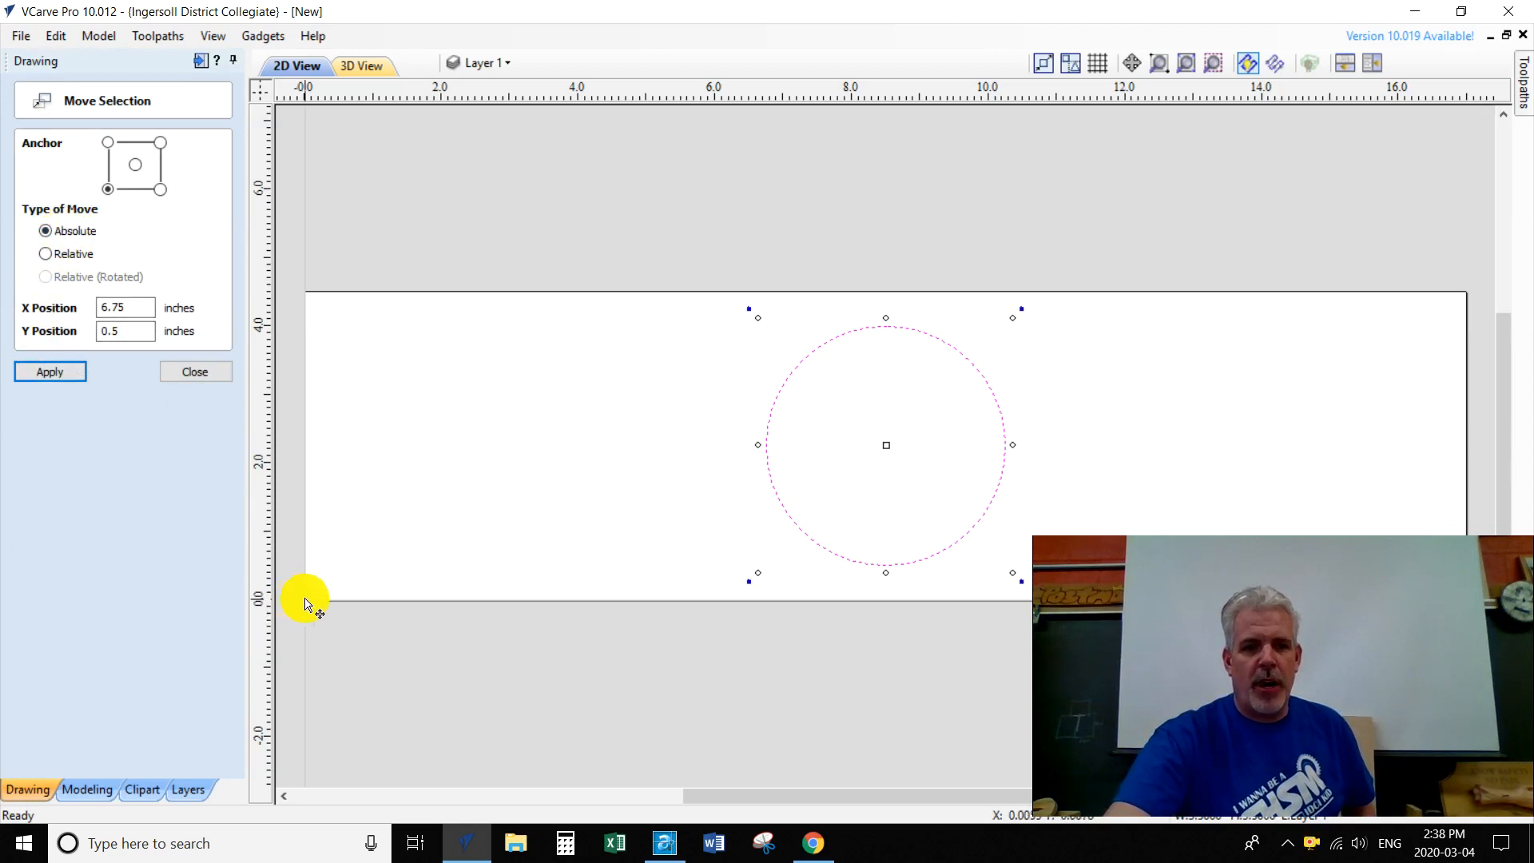
click(108, 189)
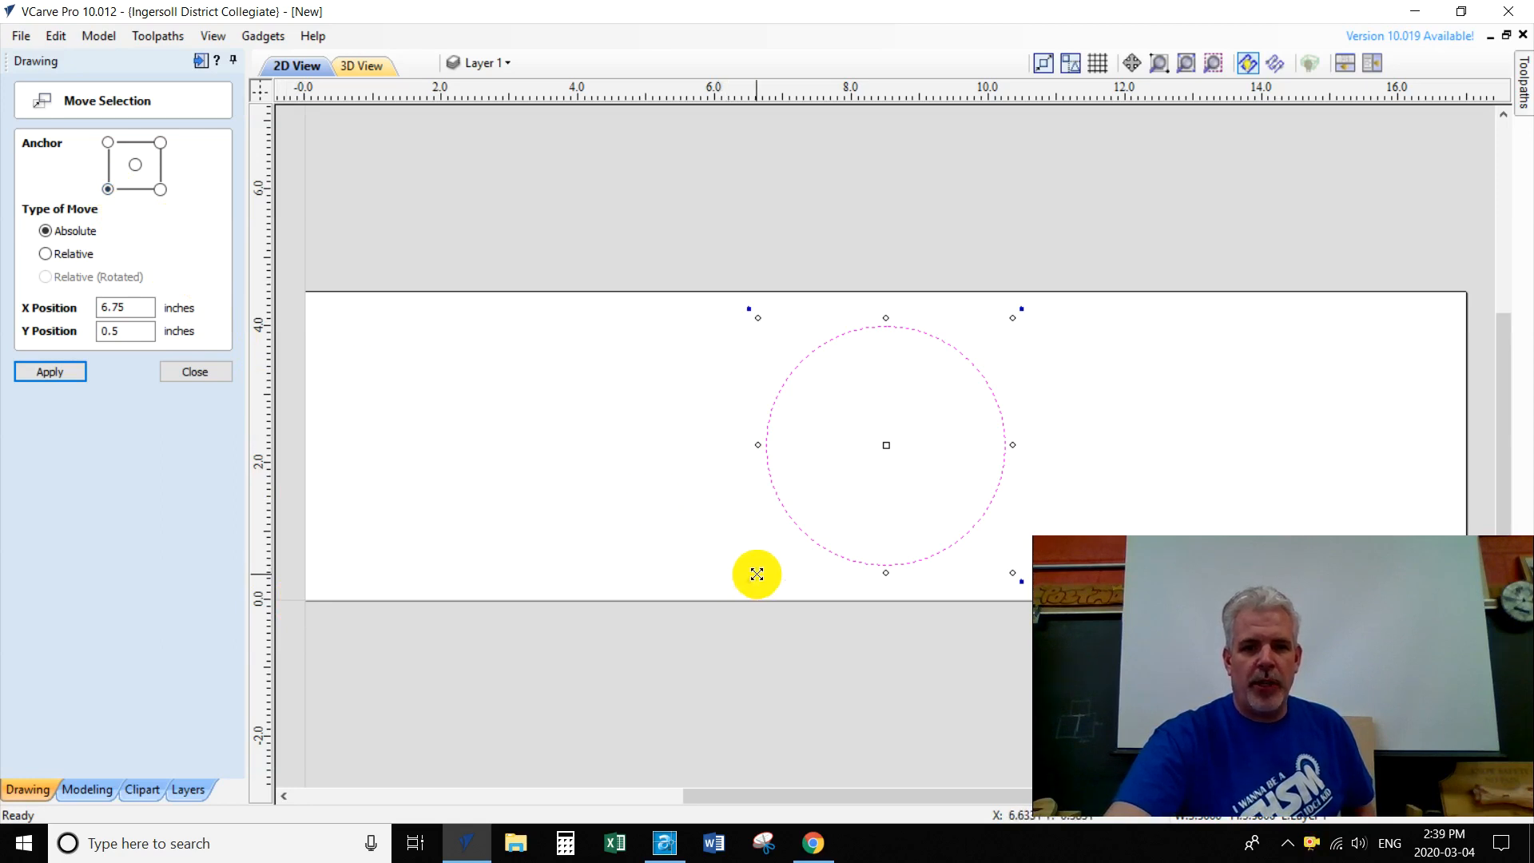
double_click(120, 307)
text(.5)
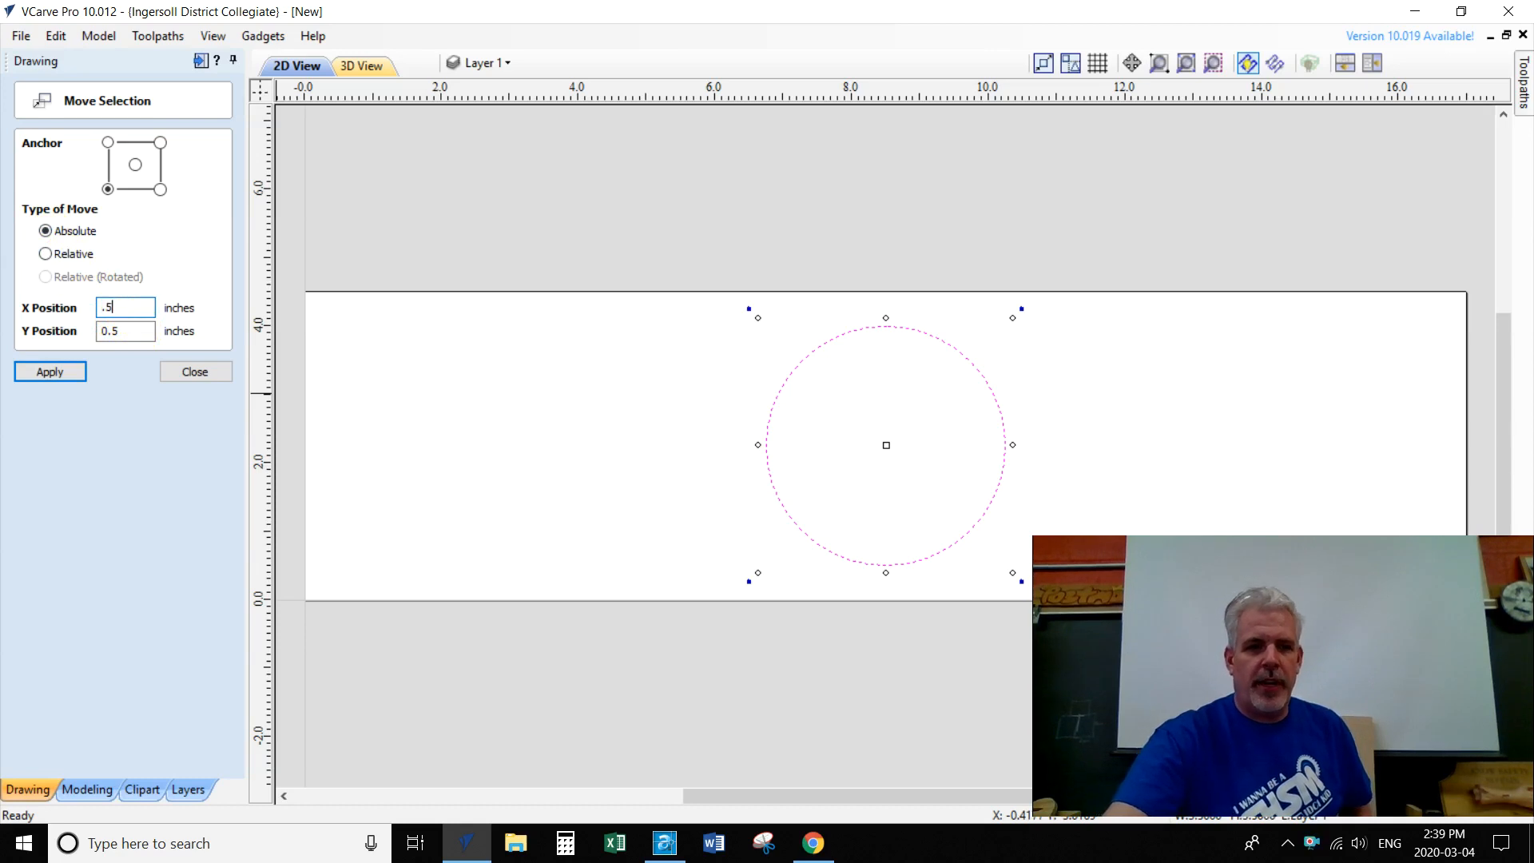
click(41, 372)
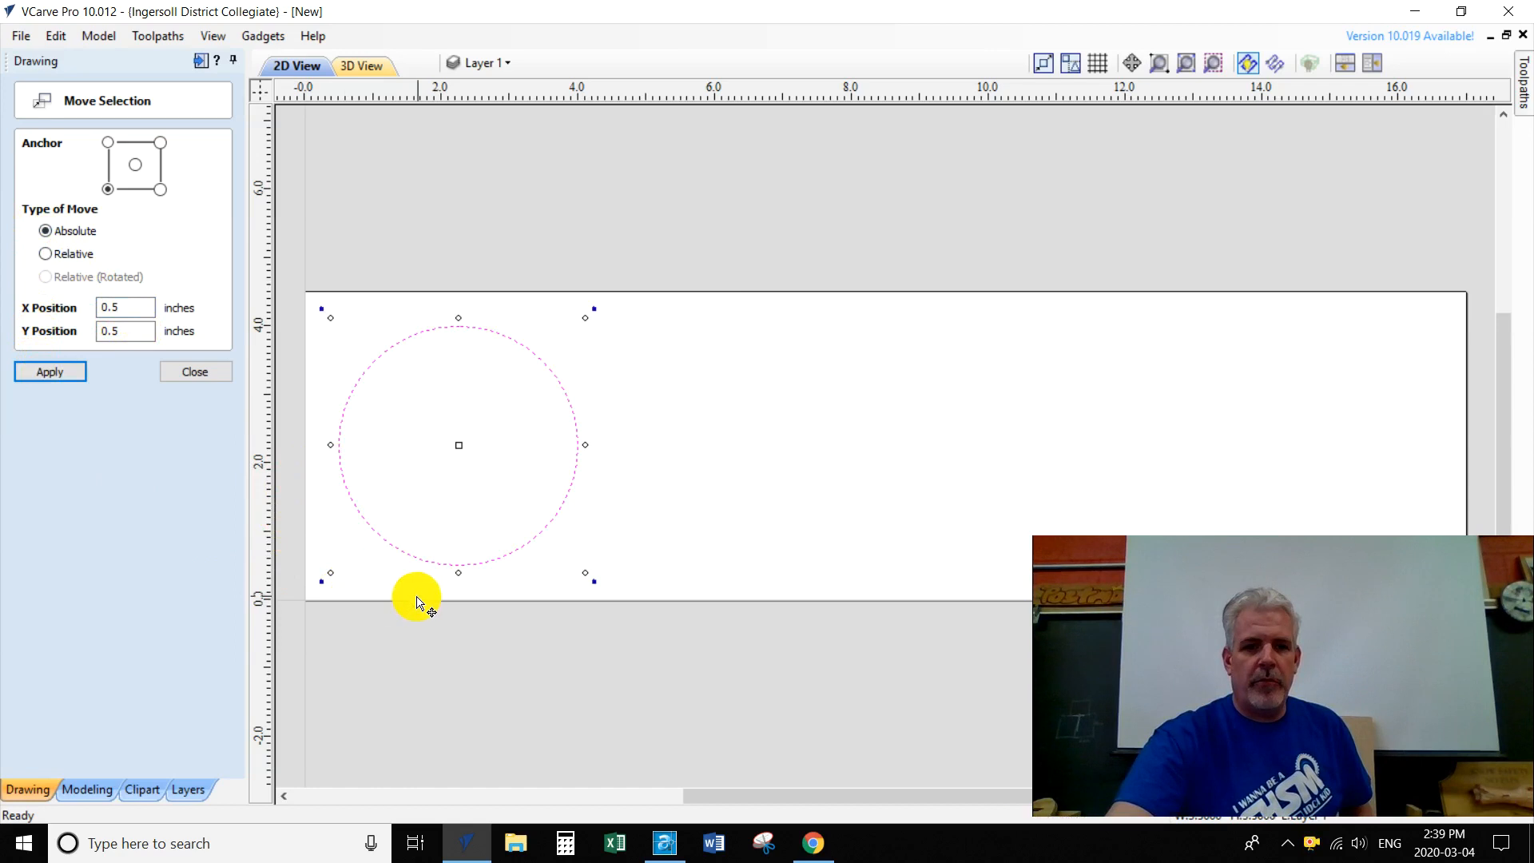
click(192, 372)
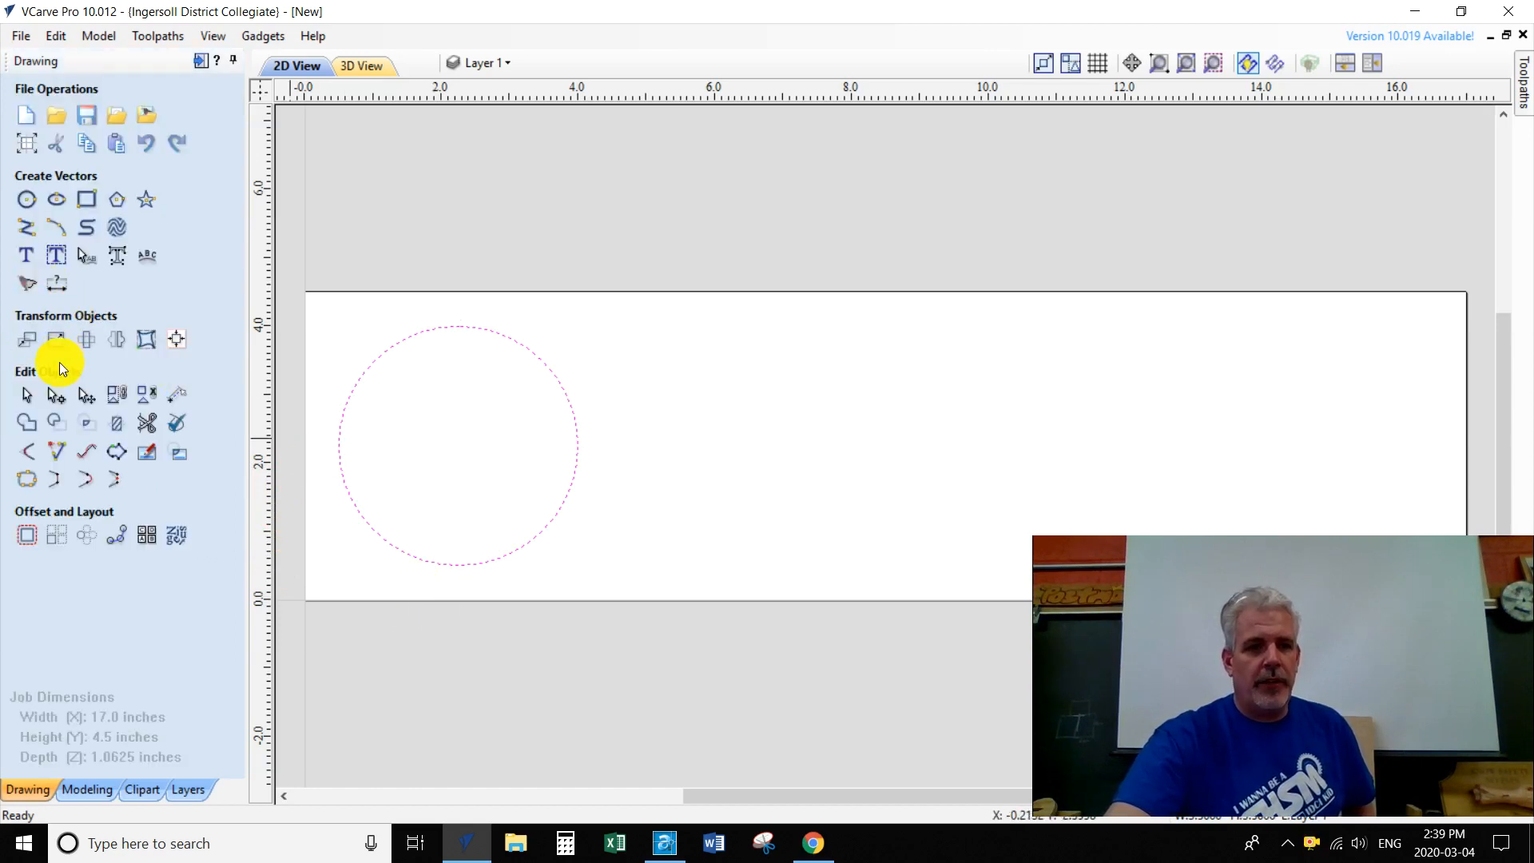
- Create the text "IDCI" with a text height of 1 inch
click(27, 255)
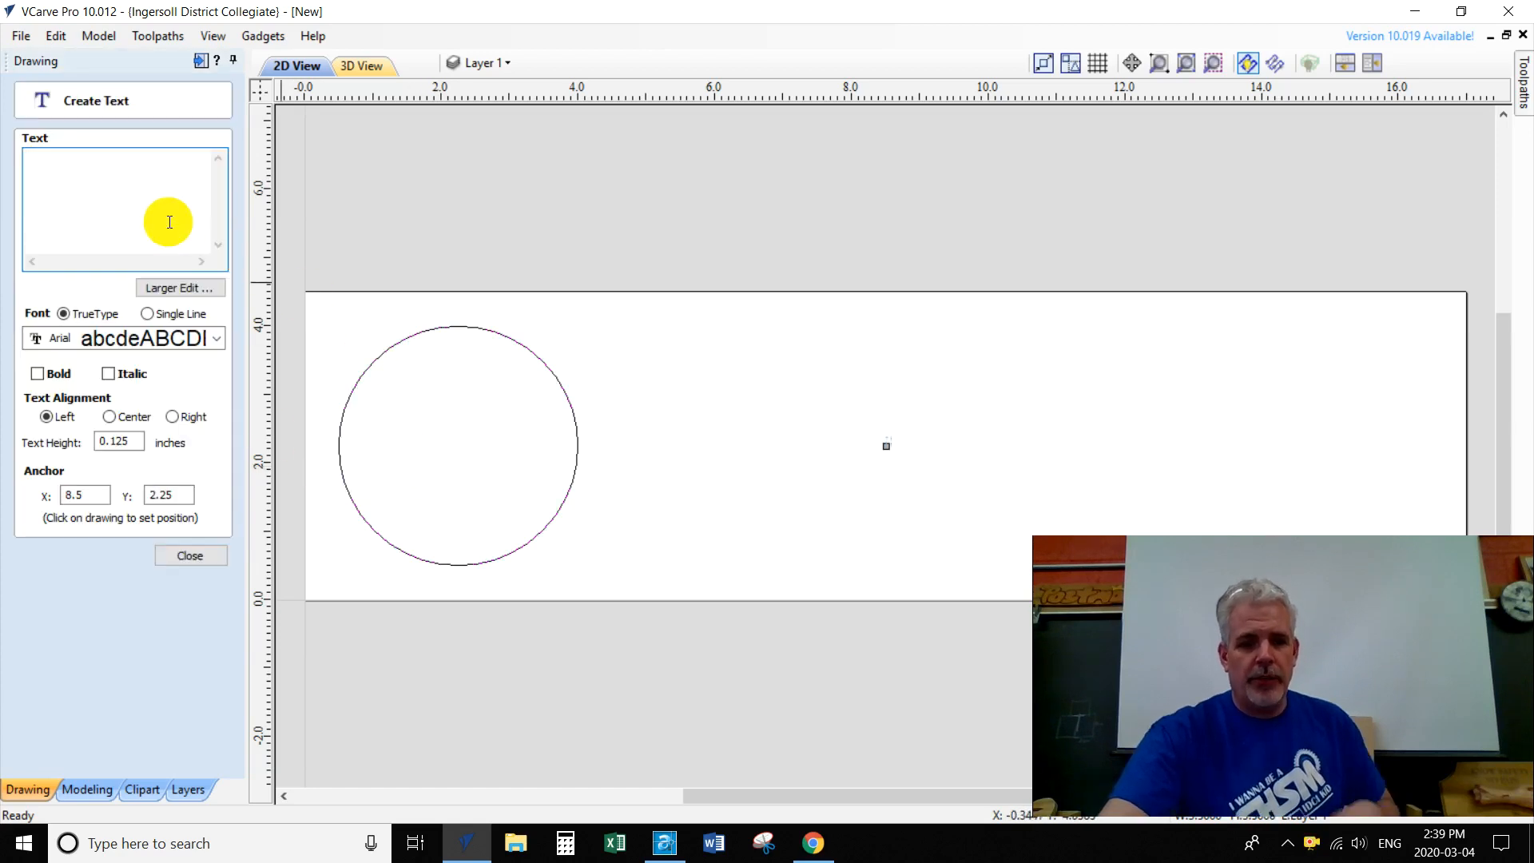
click(170, 223)
text(I)
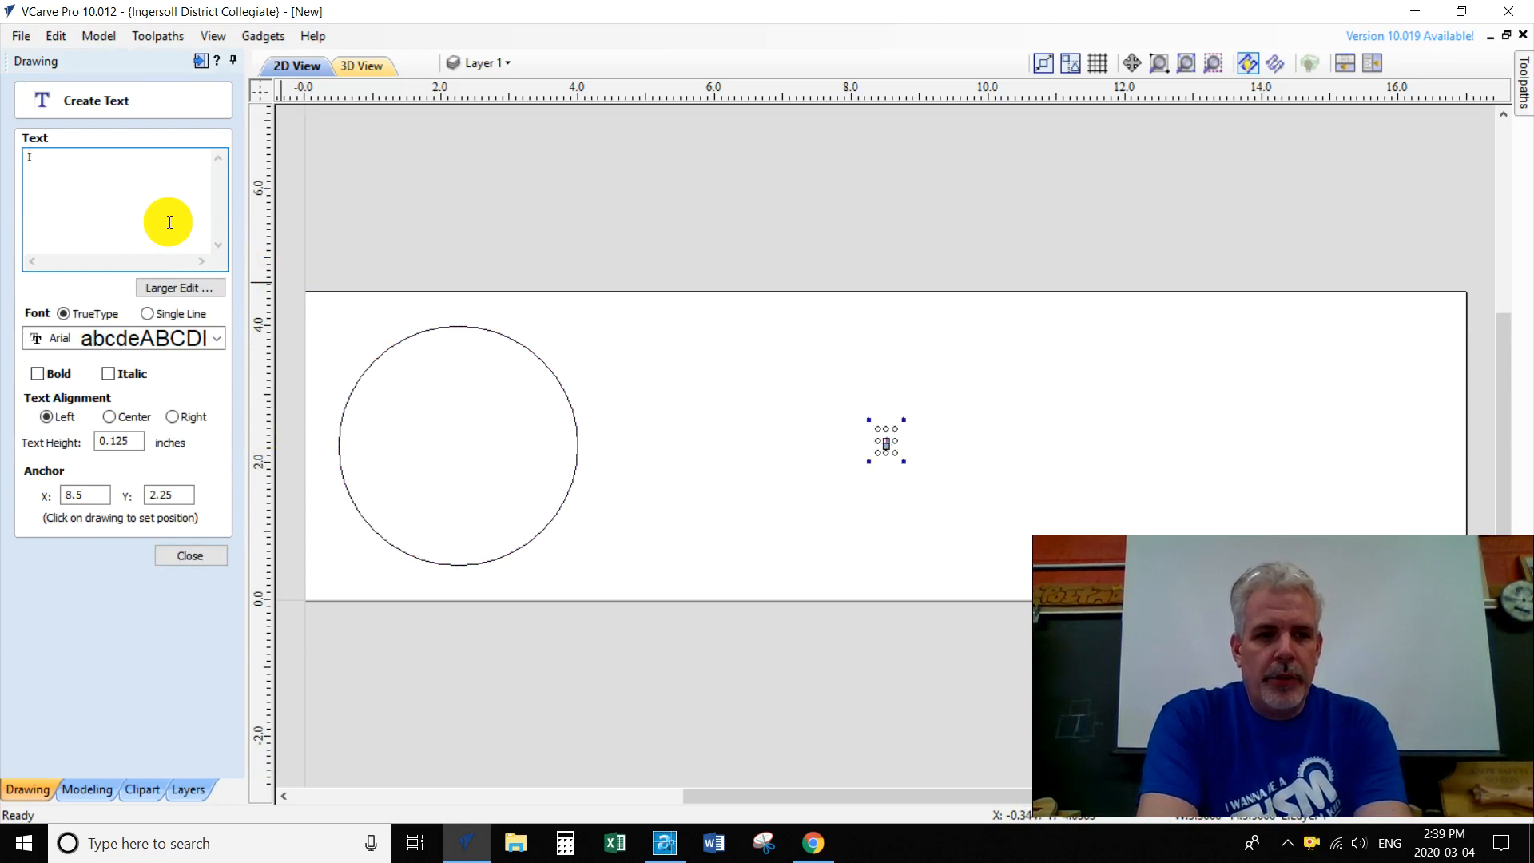
text(DCI)
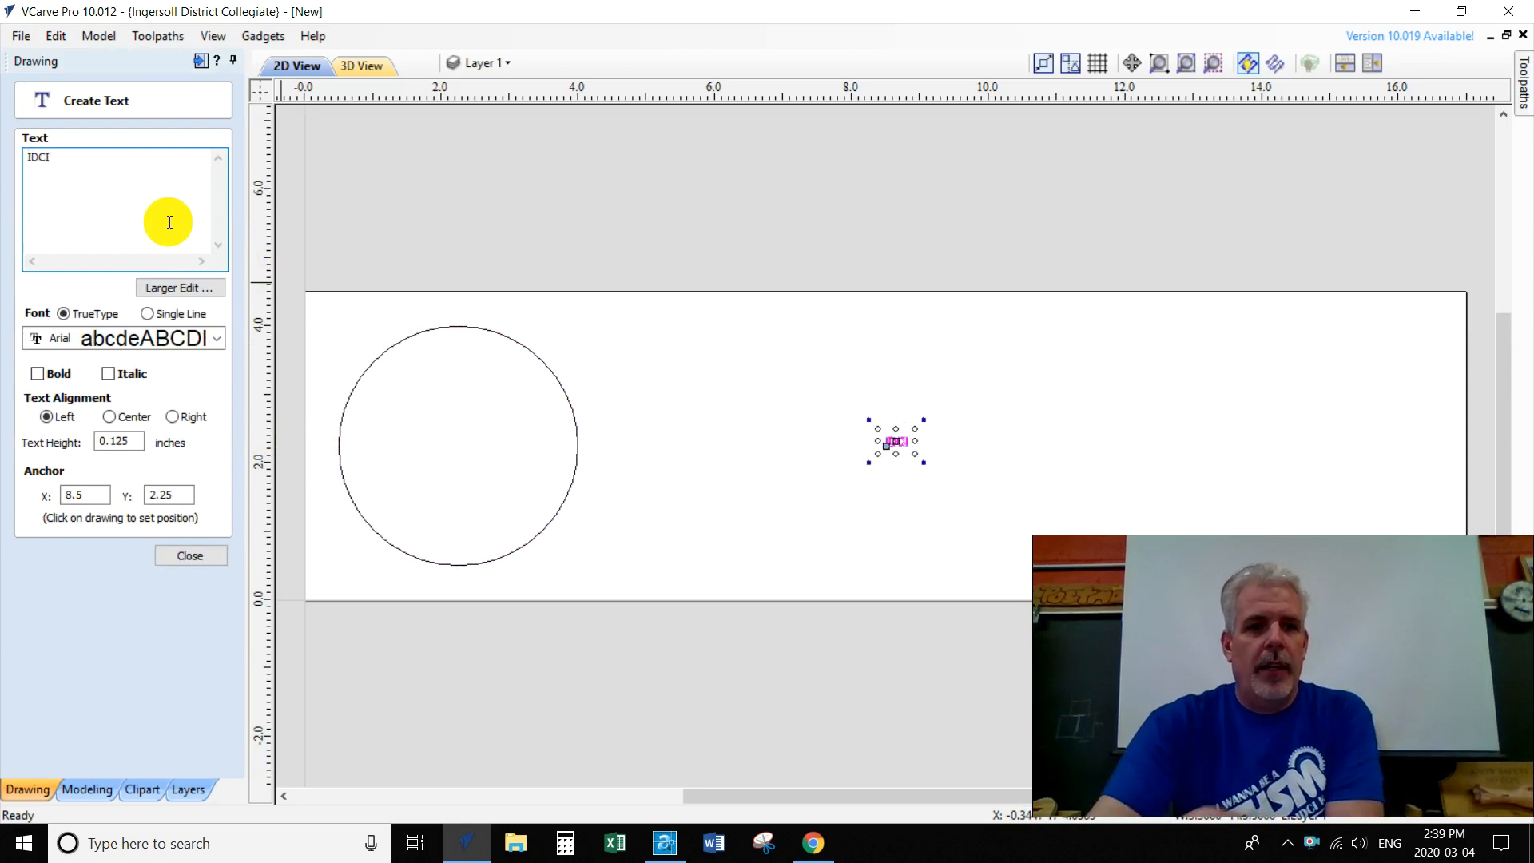
double_click(133, 449)
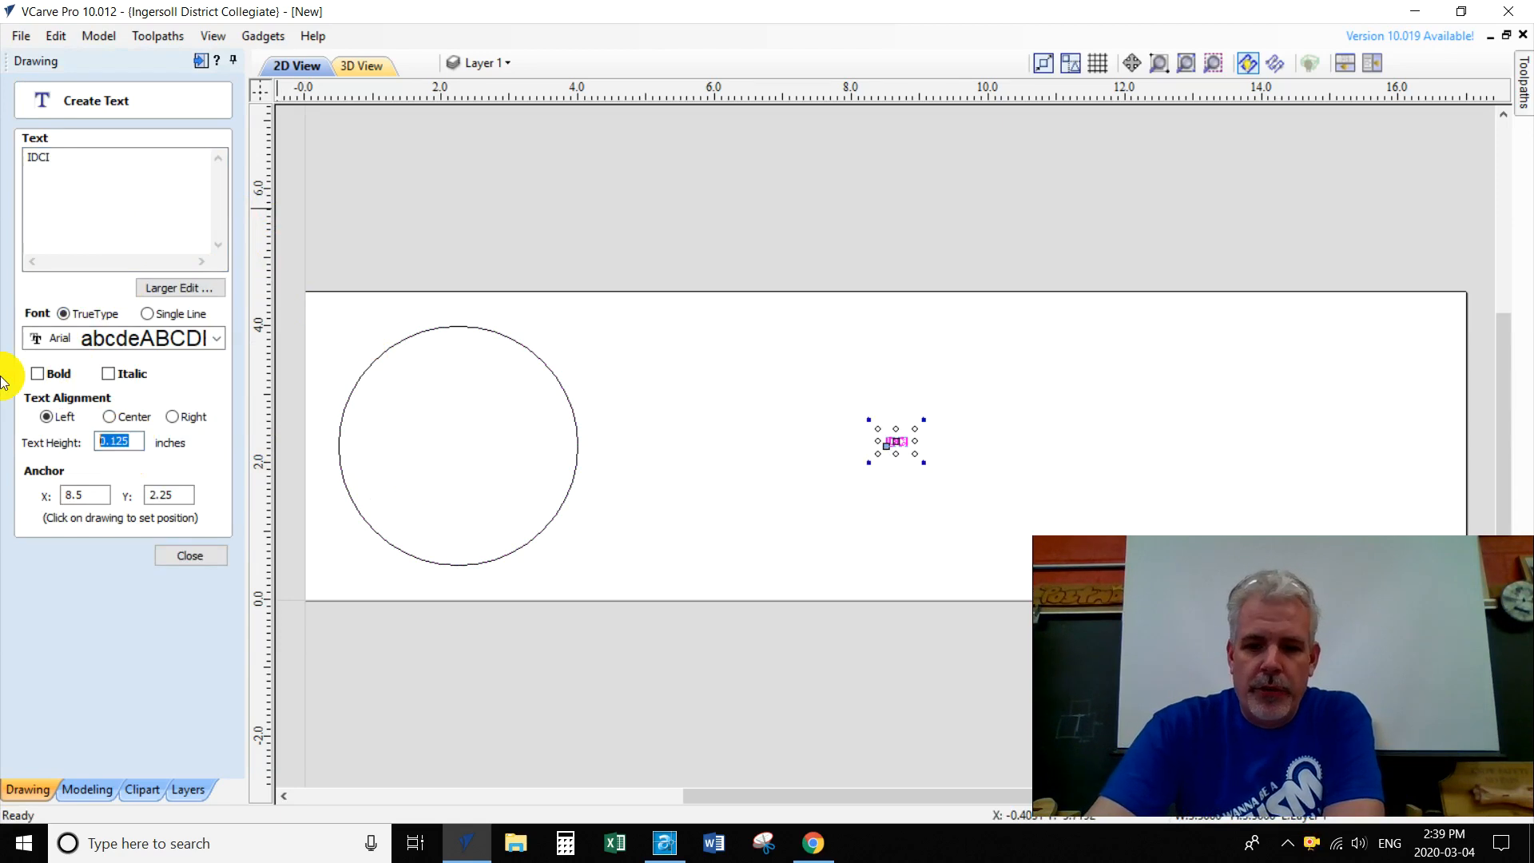
text(1)
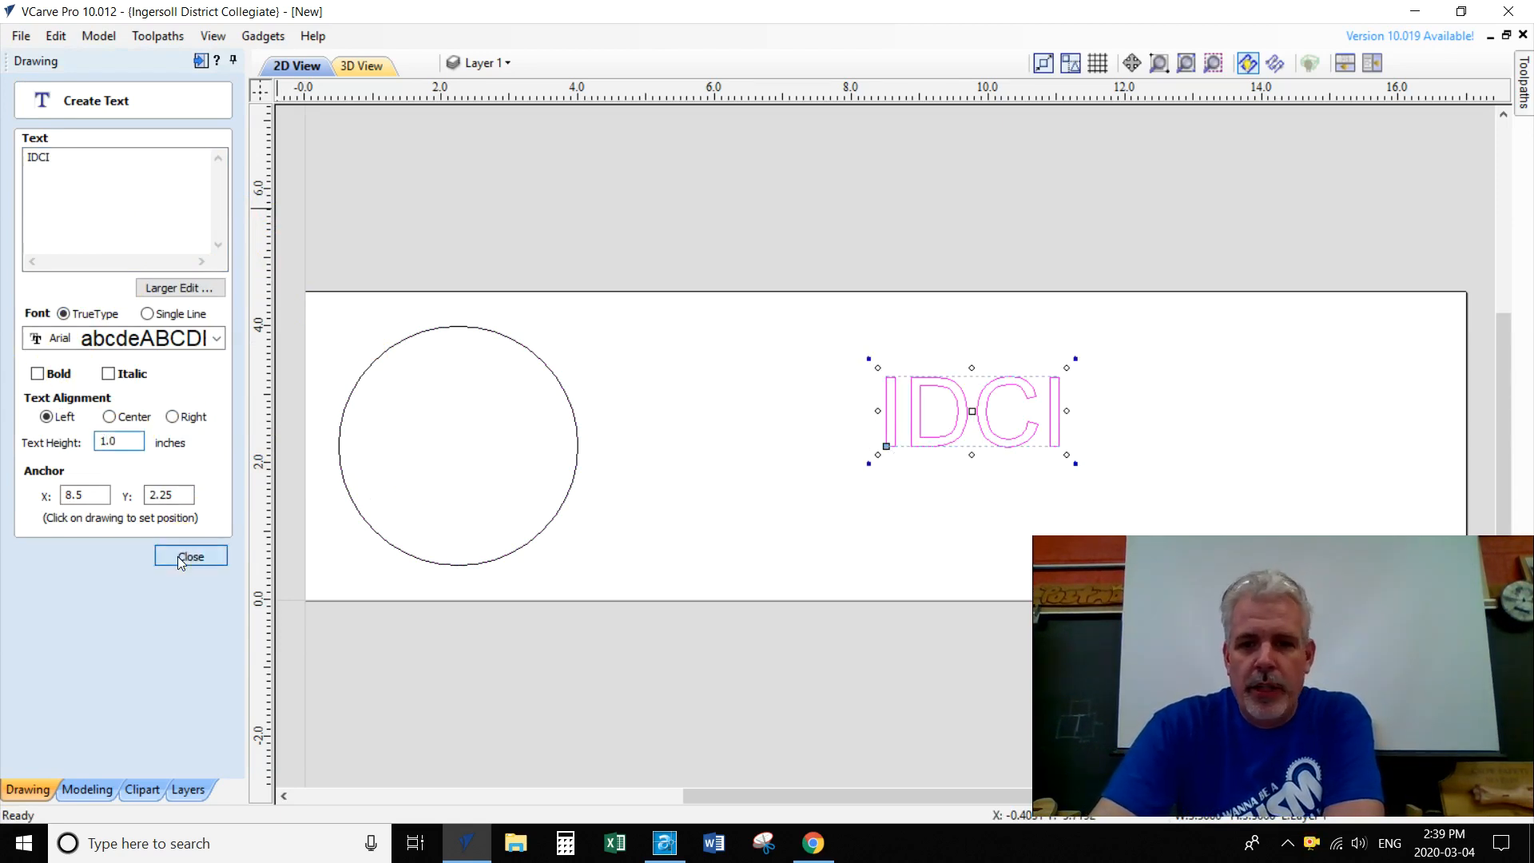
click(177, 557)
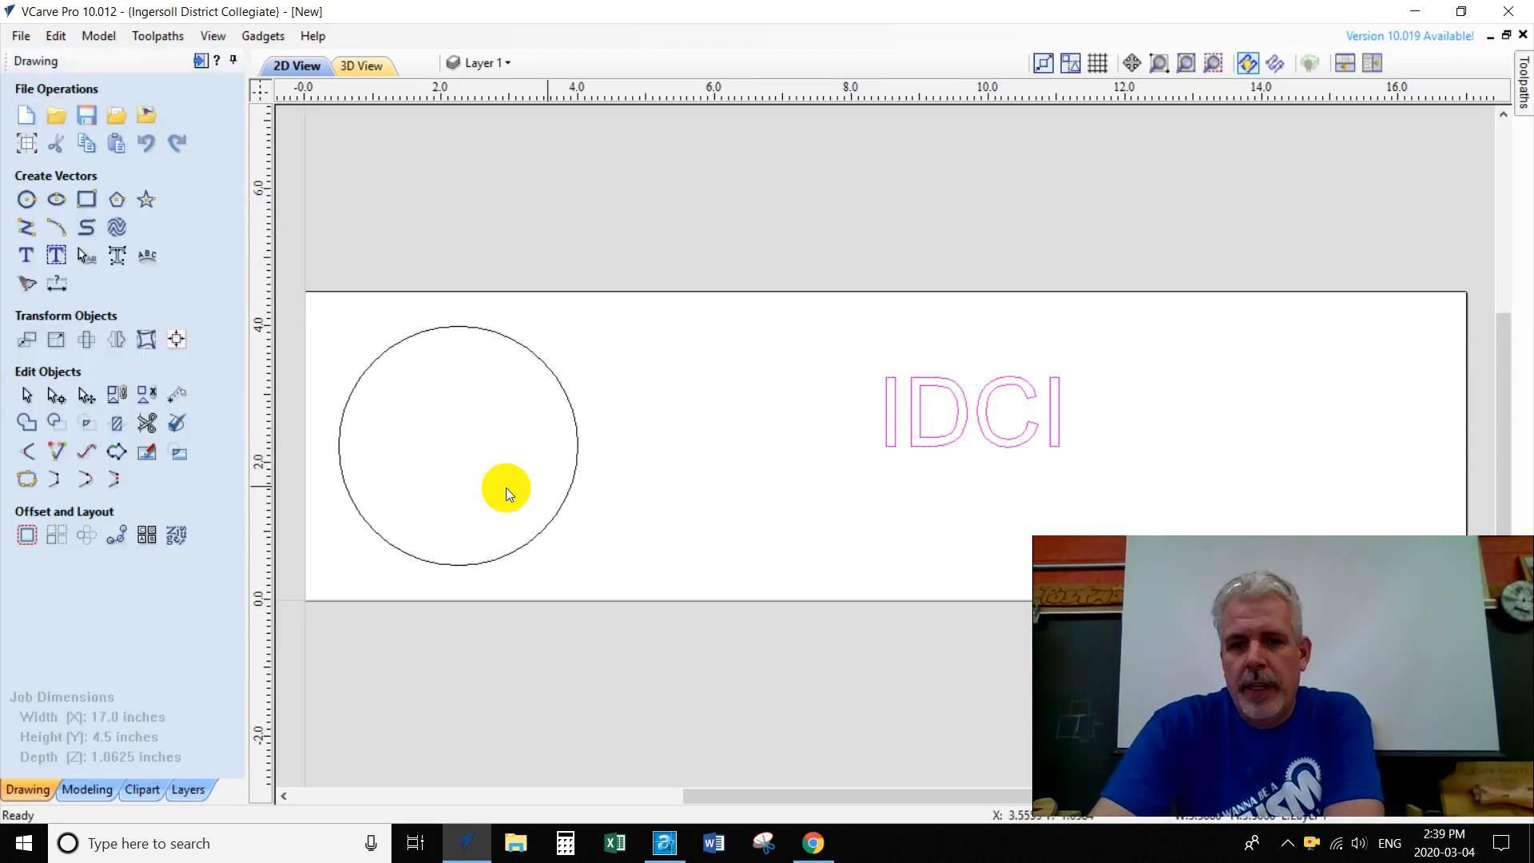
- Select the IDCI text and then the circle, and space the text evenly inside the circle horizontally and vertically
click(970, 448)
click(958, 436)
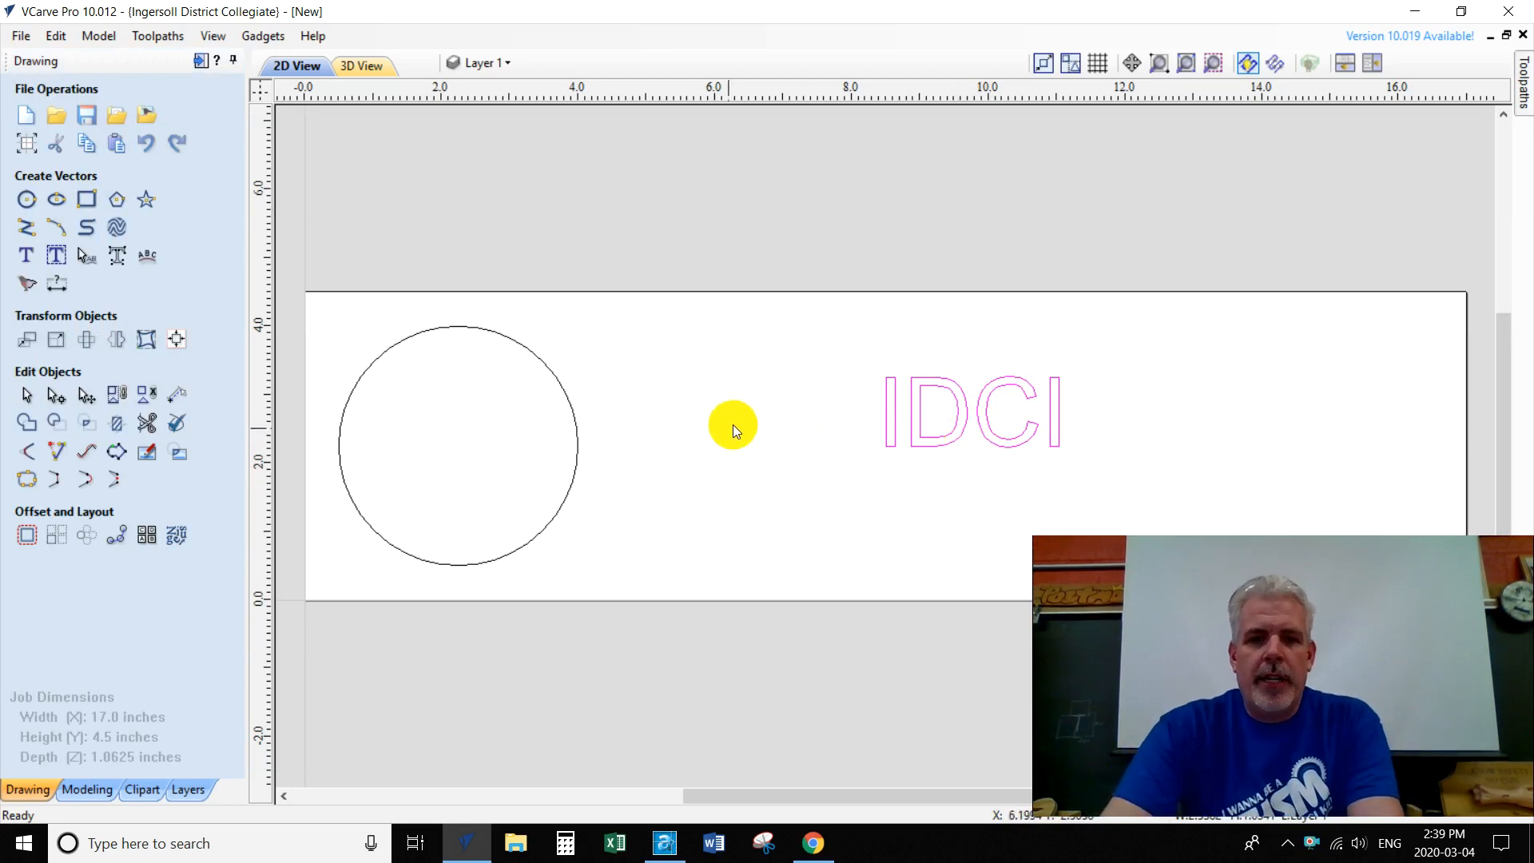
click(577, 452)
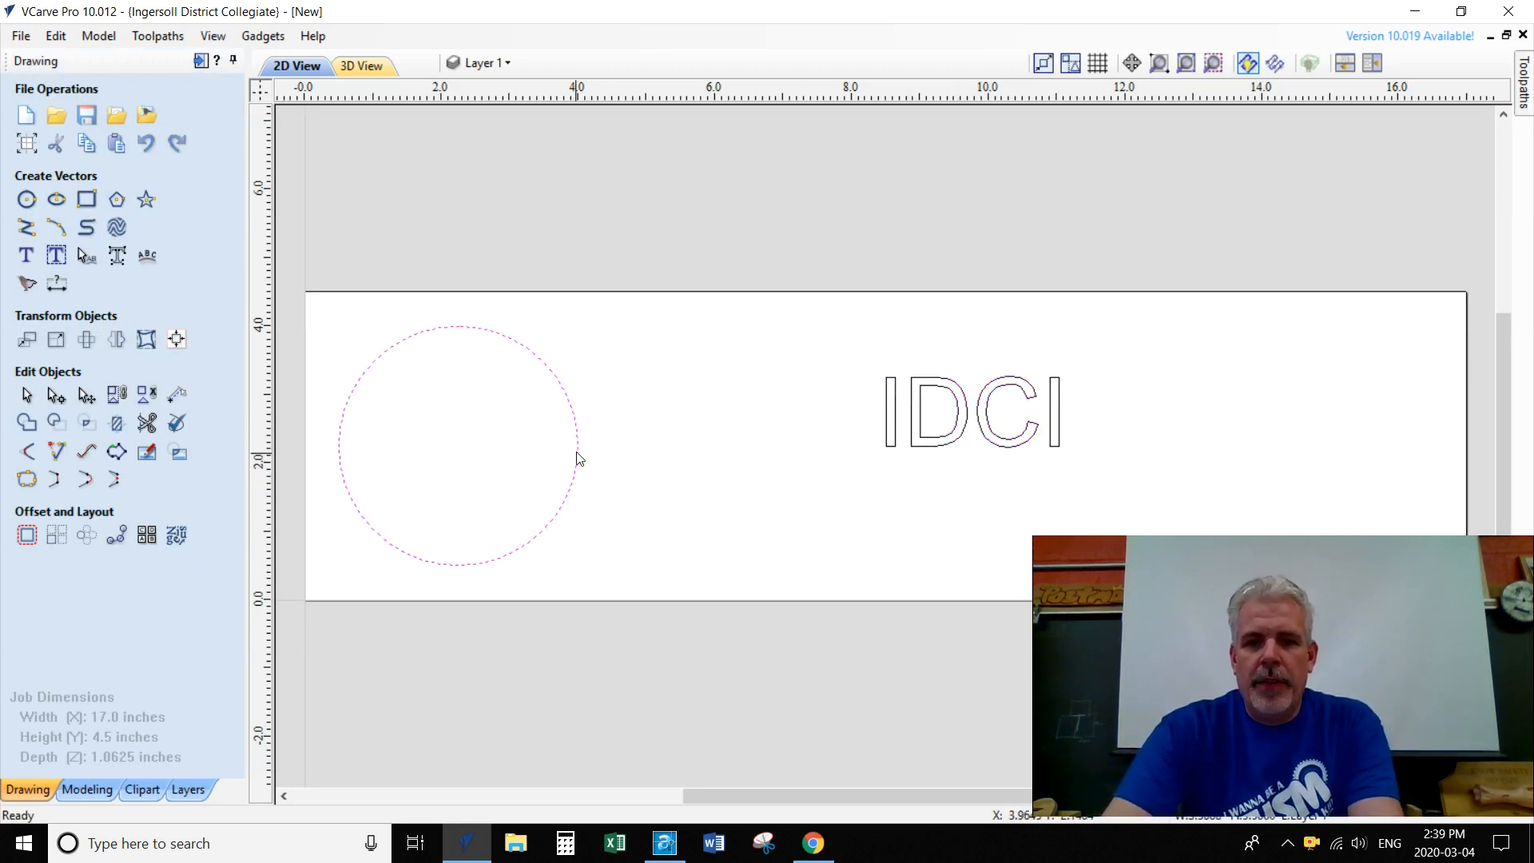
click(873, 433)
click(894, 451)
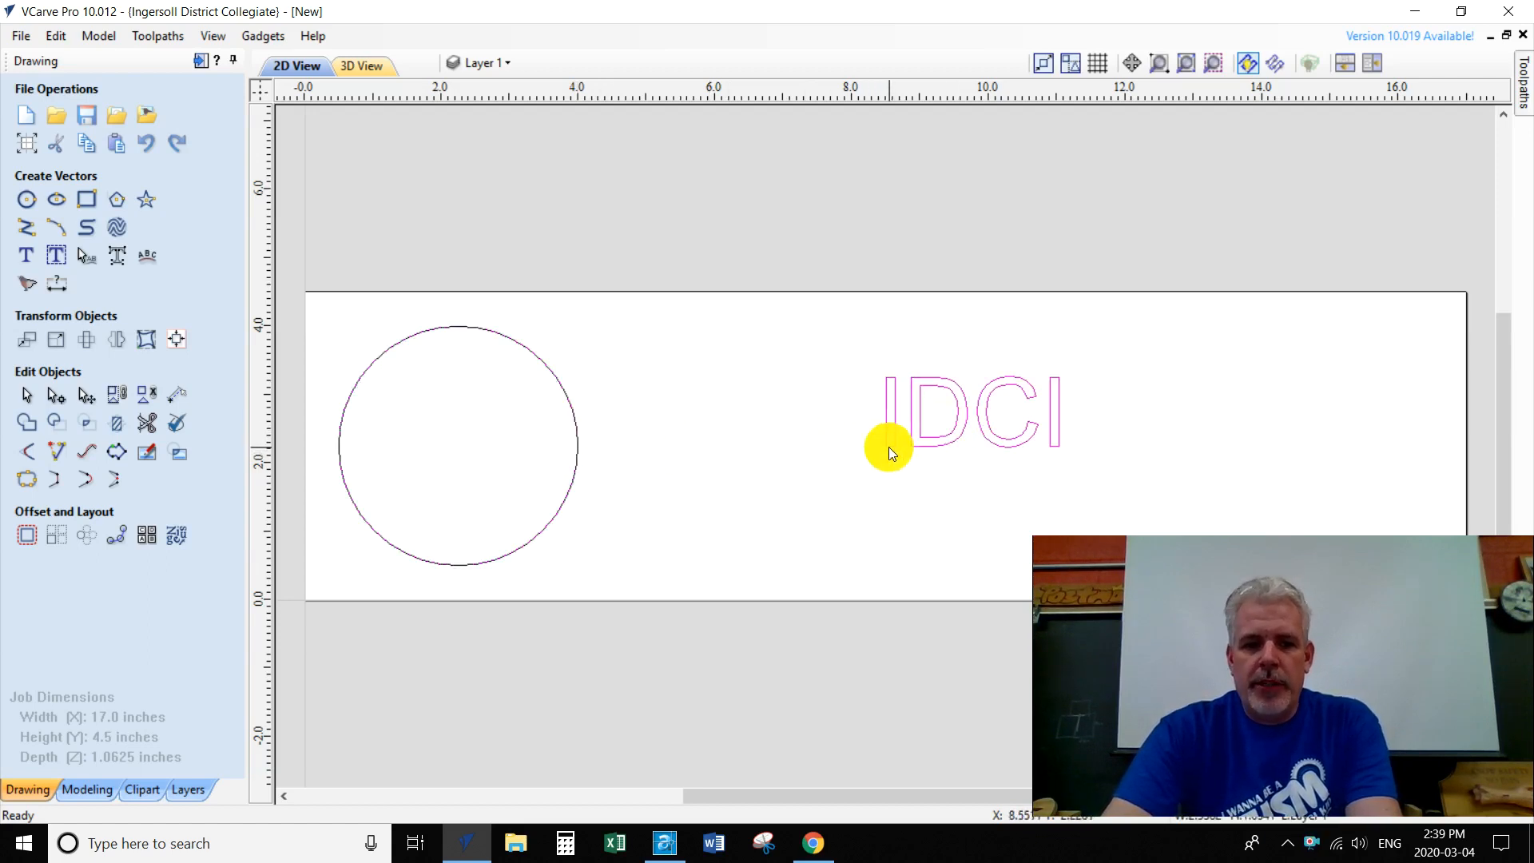
shift+click(576, 463)
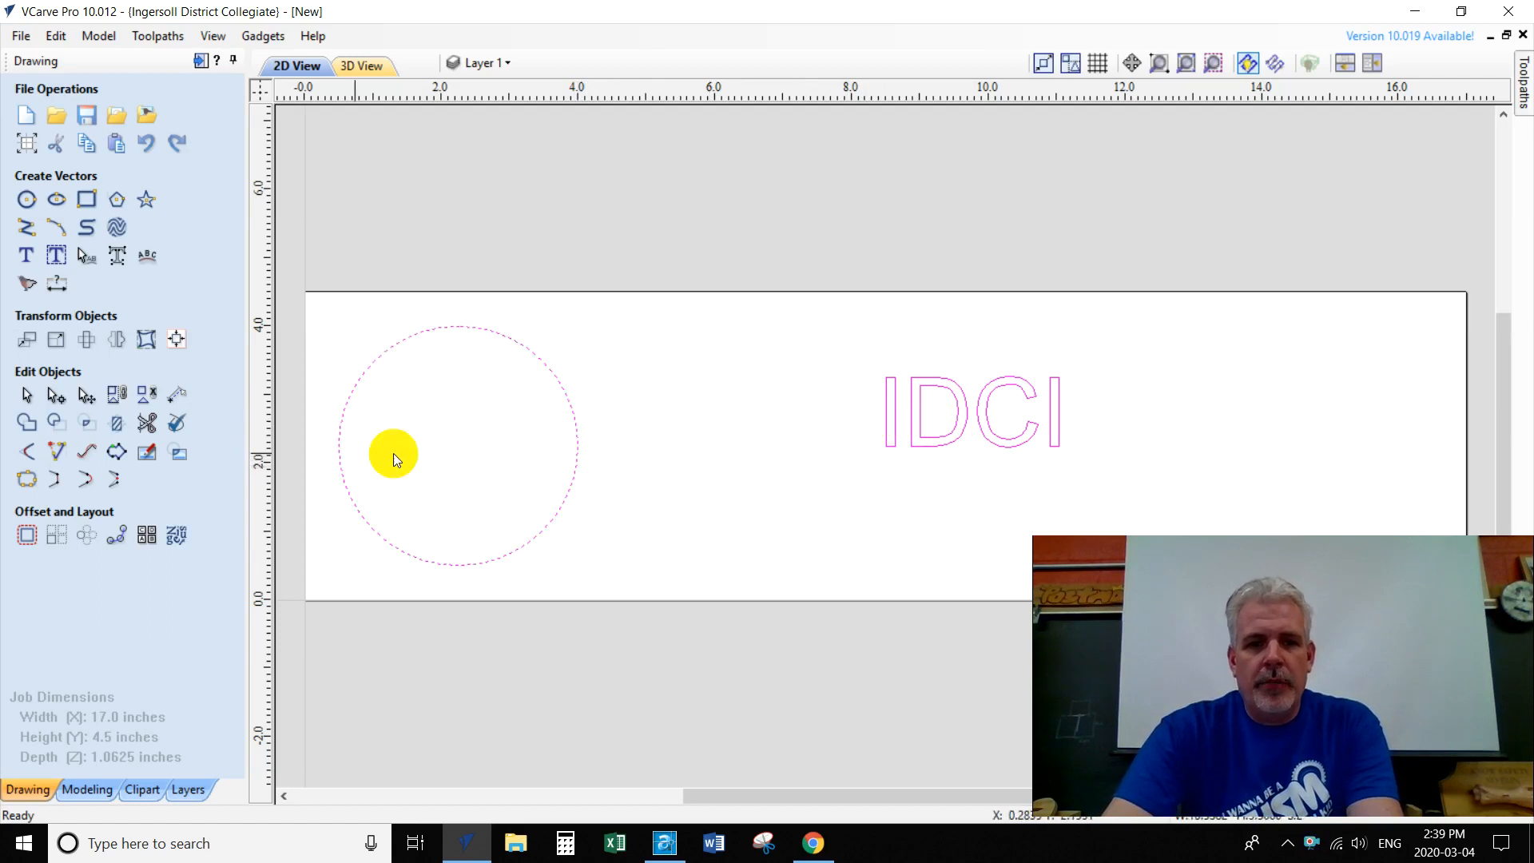
click(174, 342)
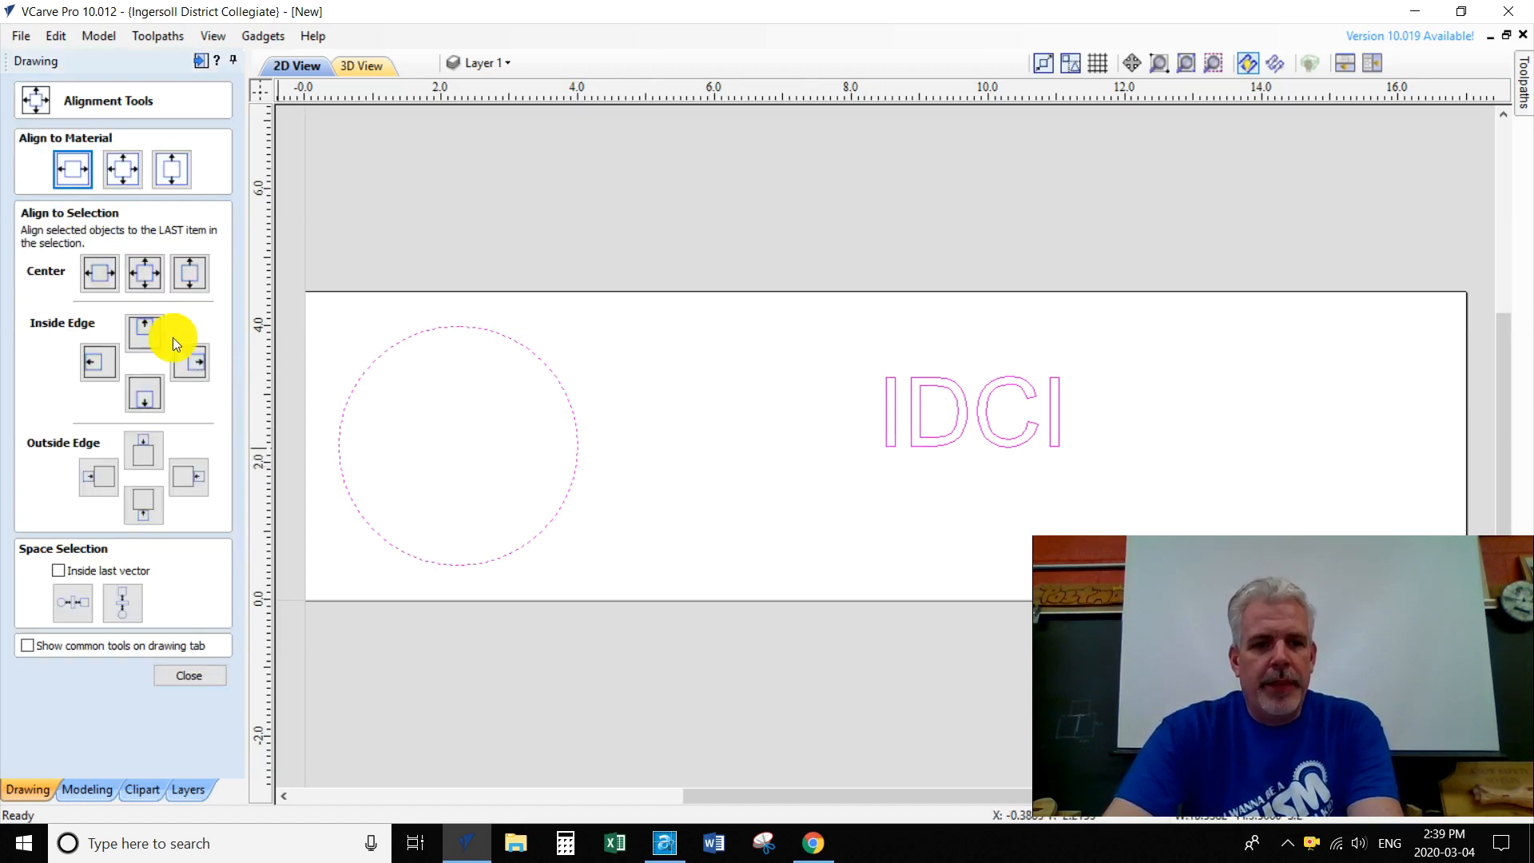
click(58, 571)
click(65, 603)
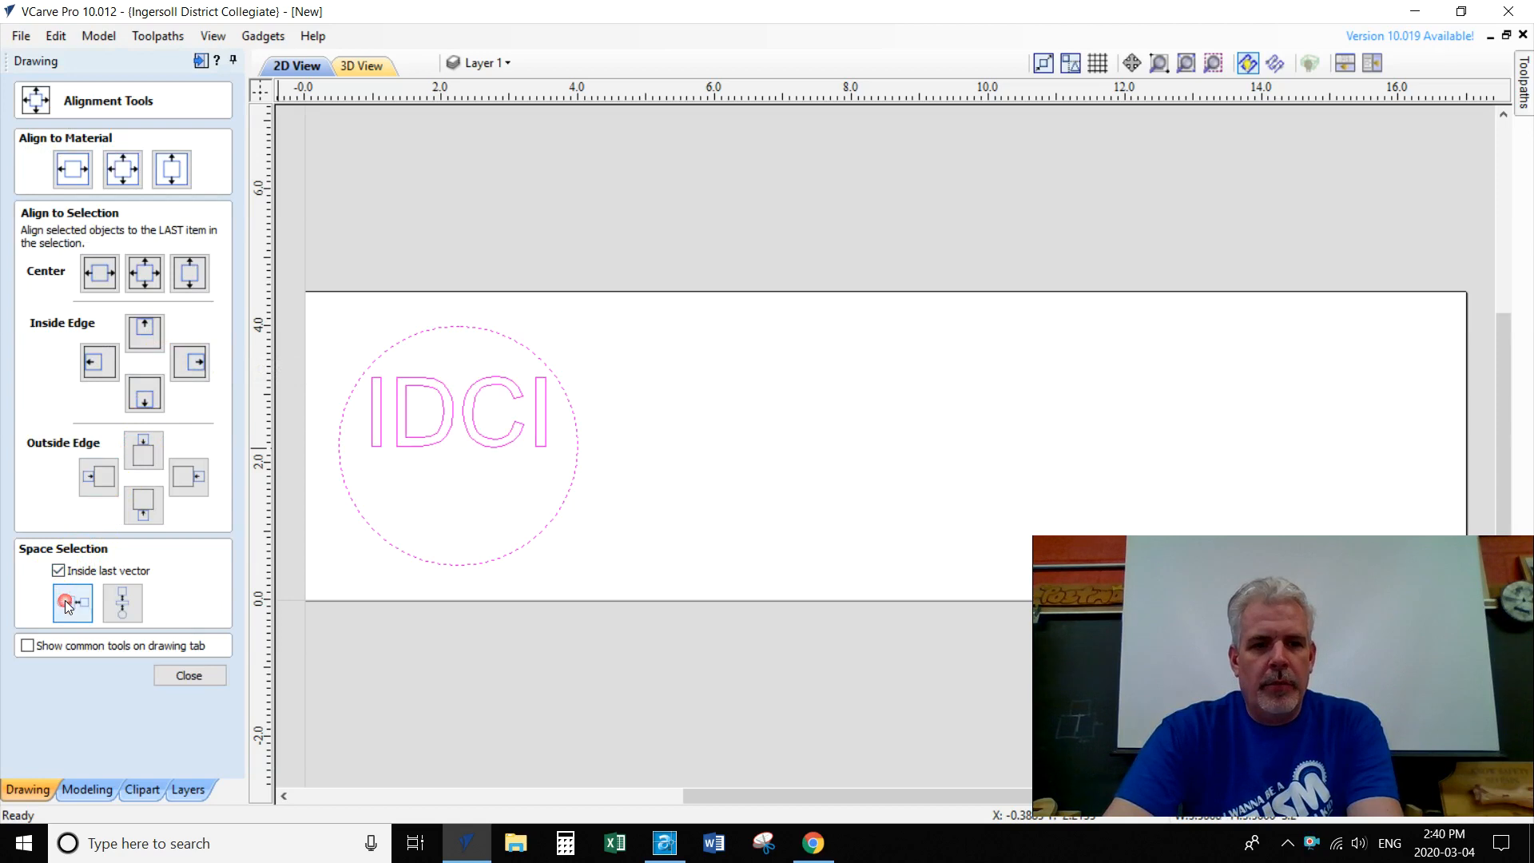
click(121, 605)
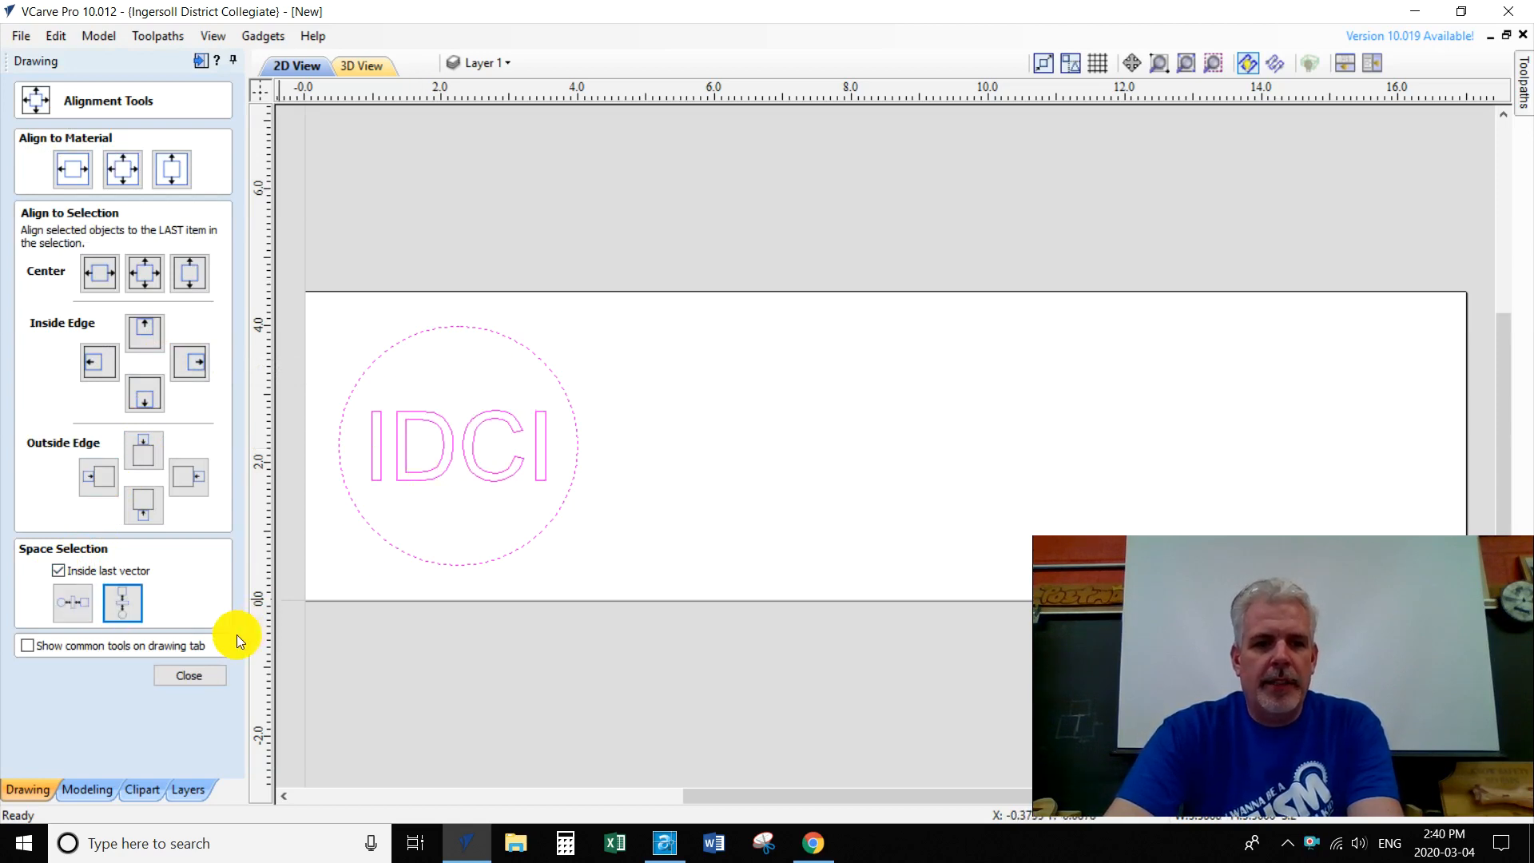
- Resize the IDCI text to a width of 2.5 inches about its center with X and Y linked
click(198, 679)
click(395, 515)
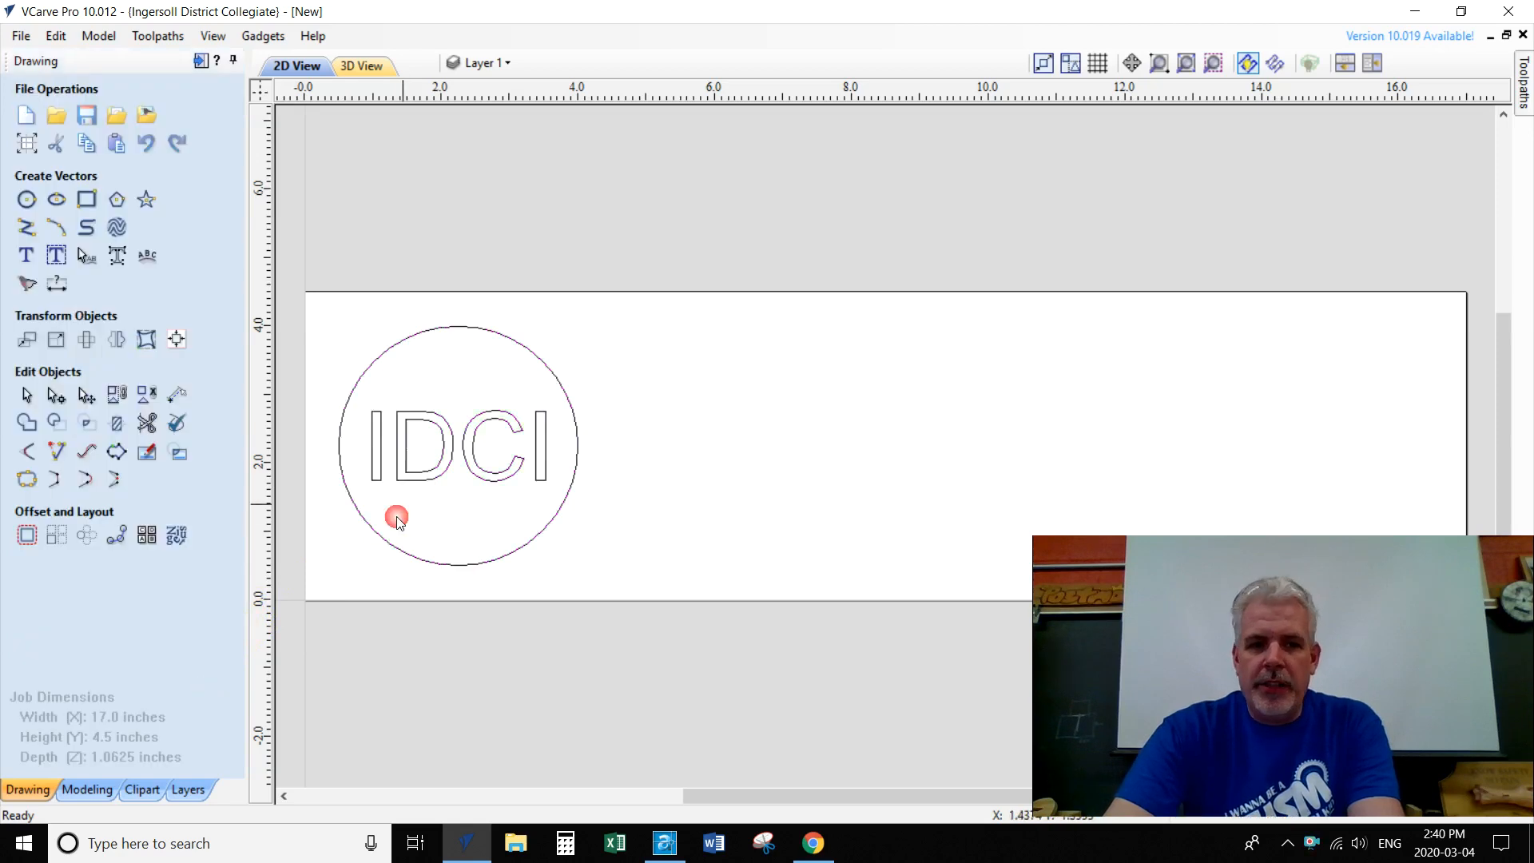
click(409, 483)
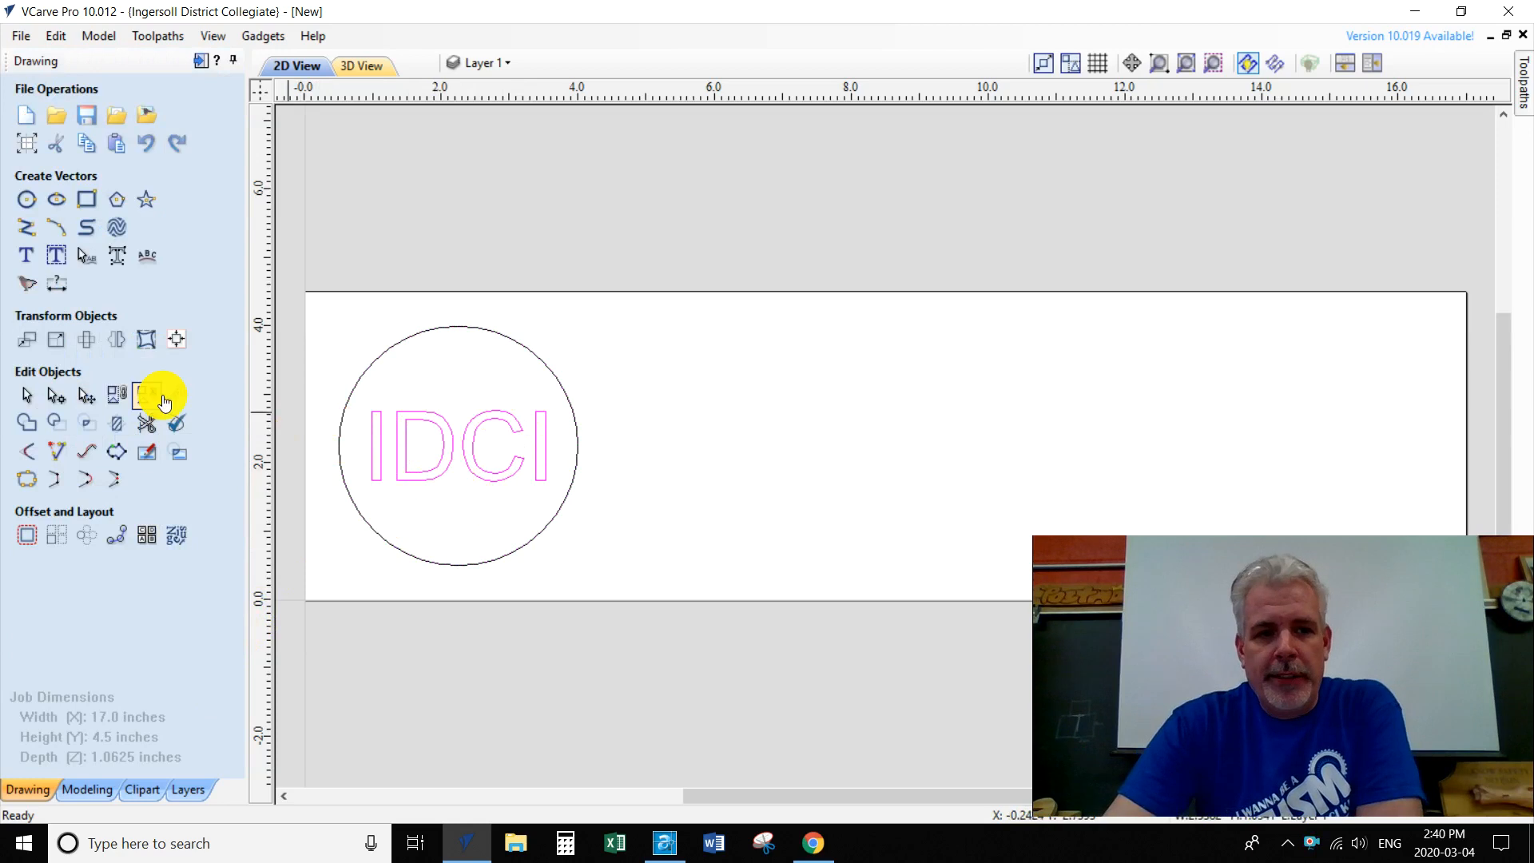
click(70, 345)
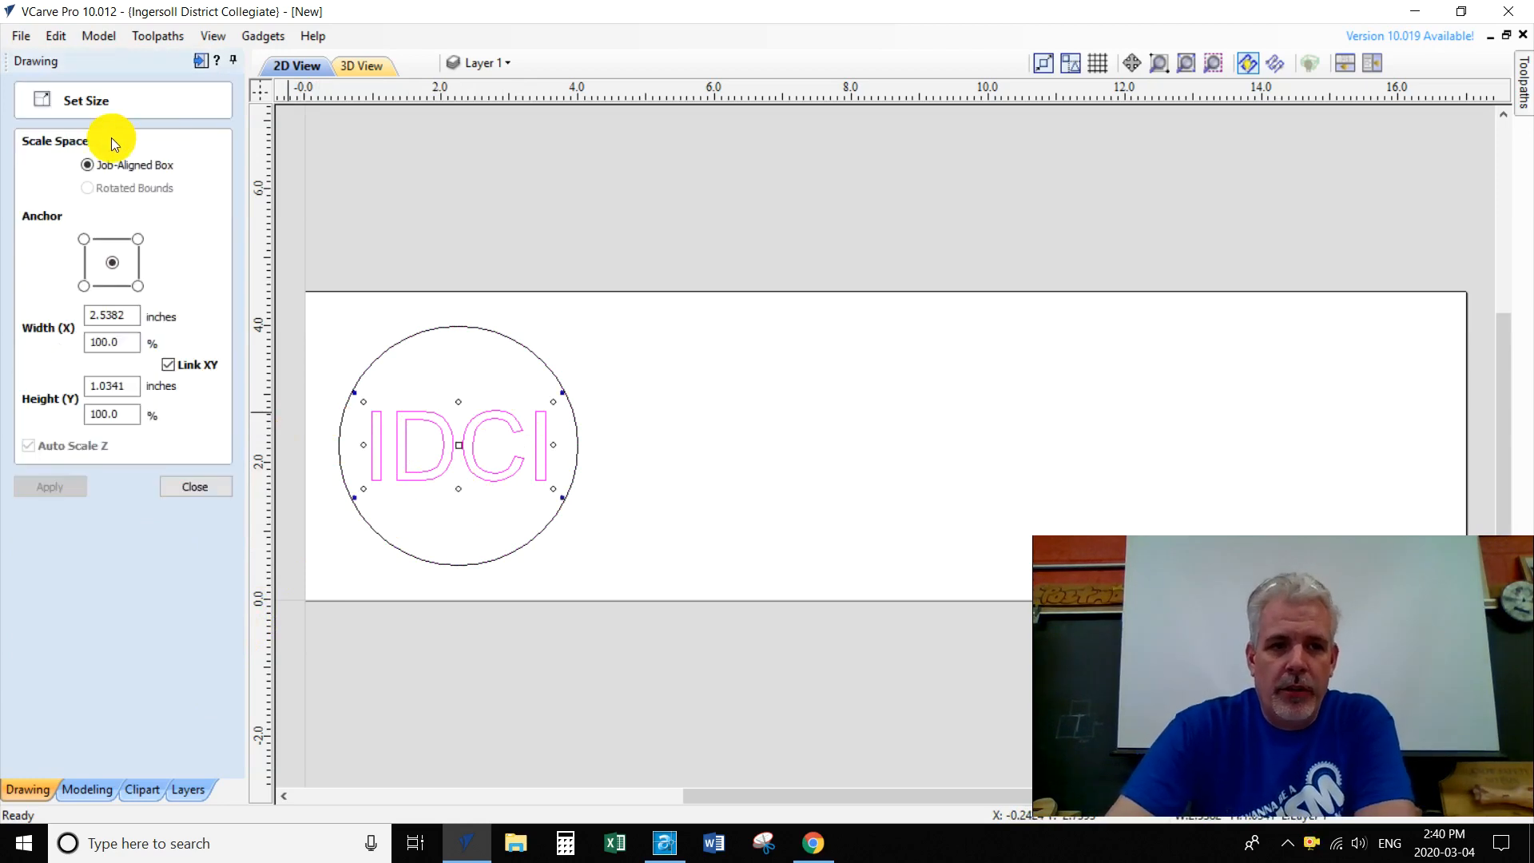
double_click(134, 317)
text(2.5)
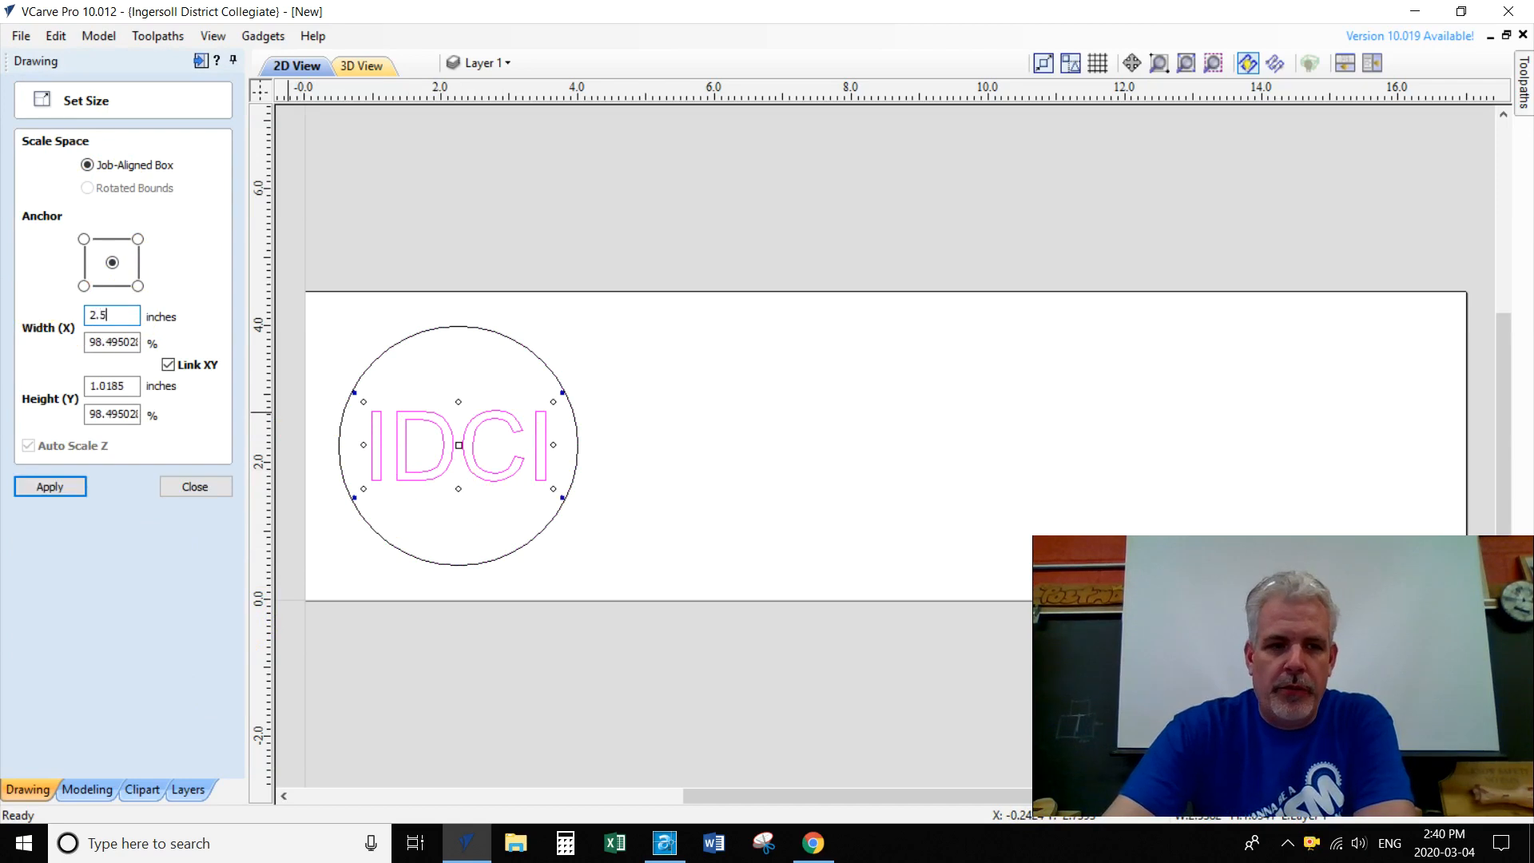
click(64, 488)
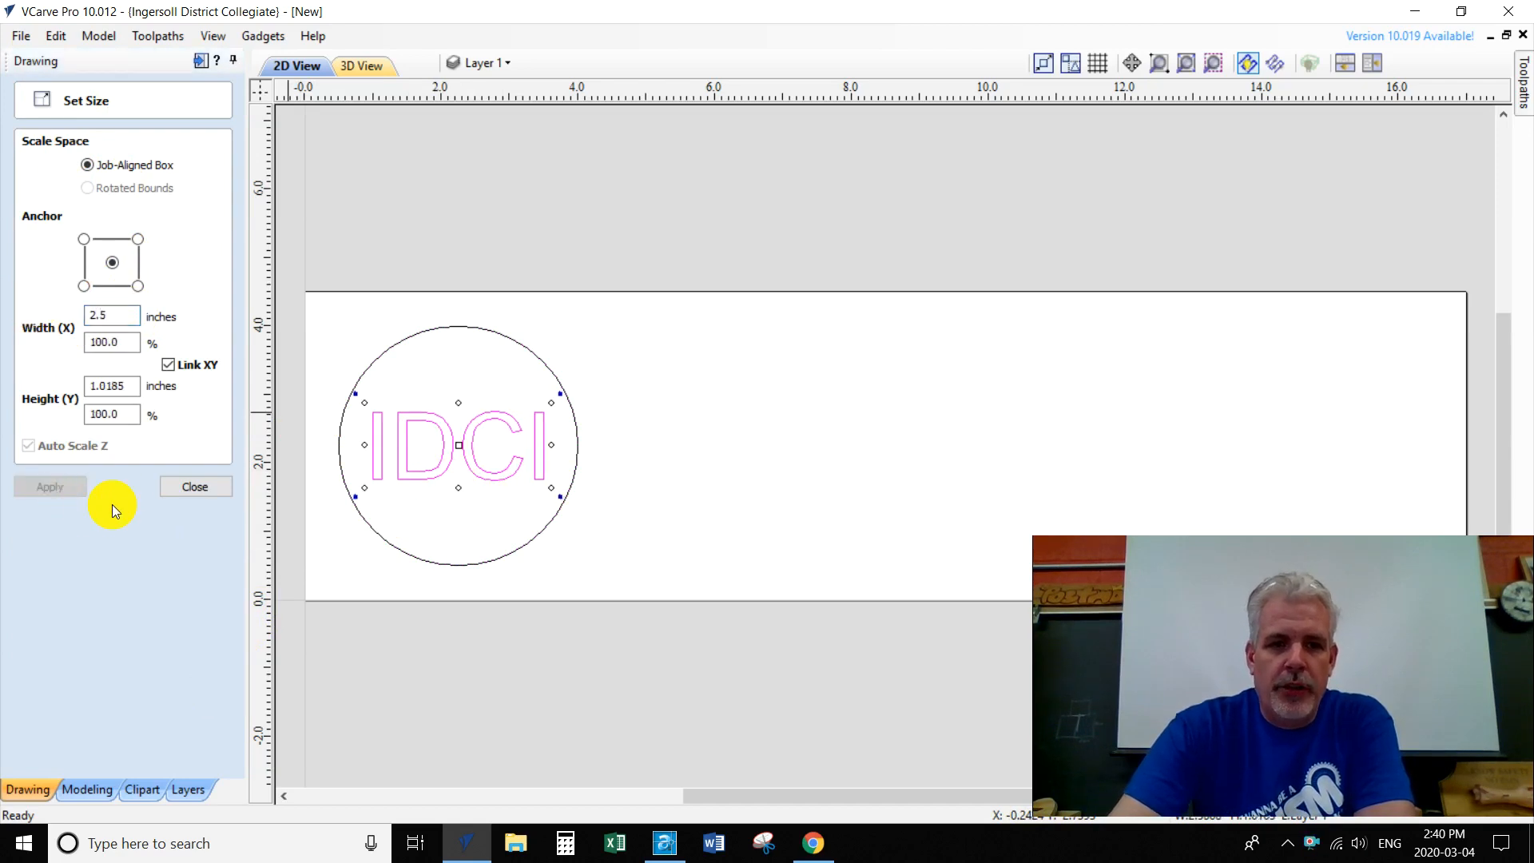
click(169, 487)
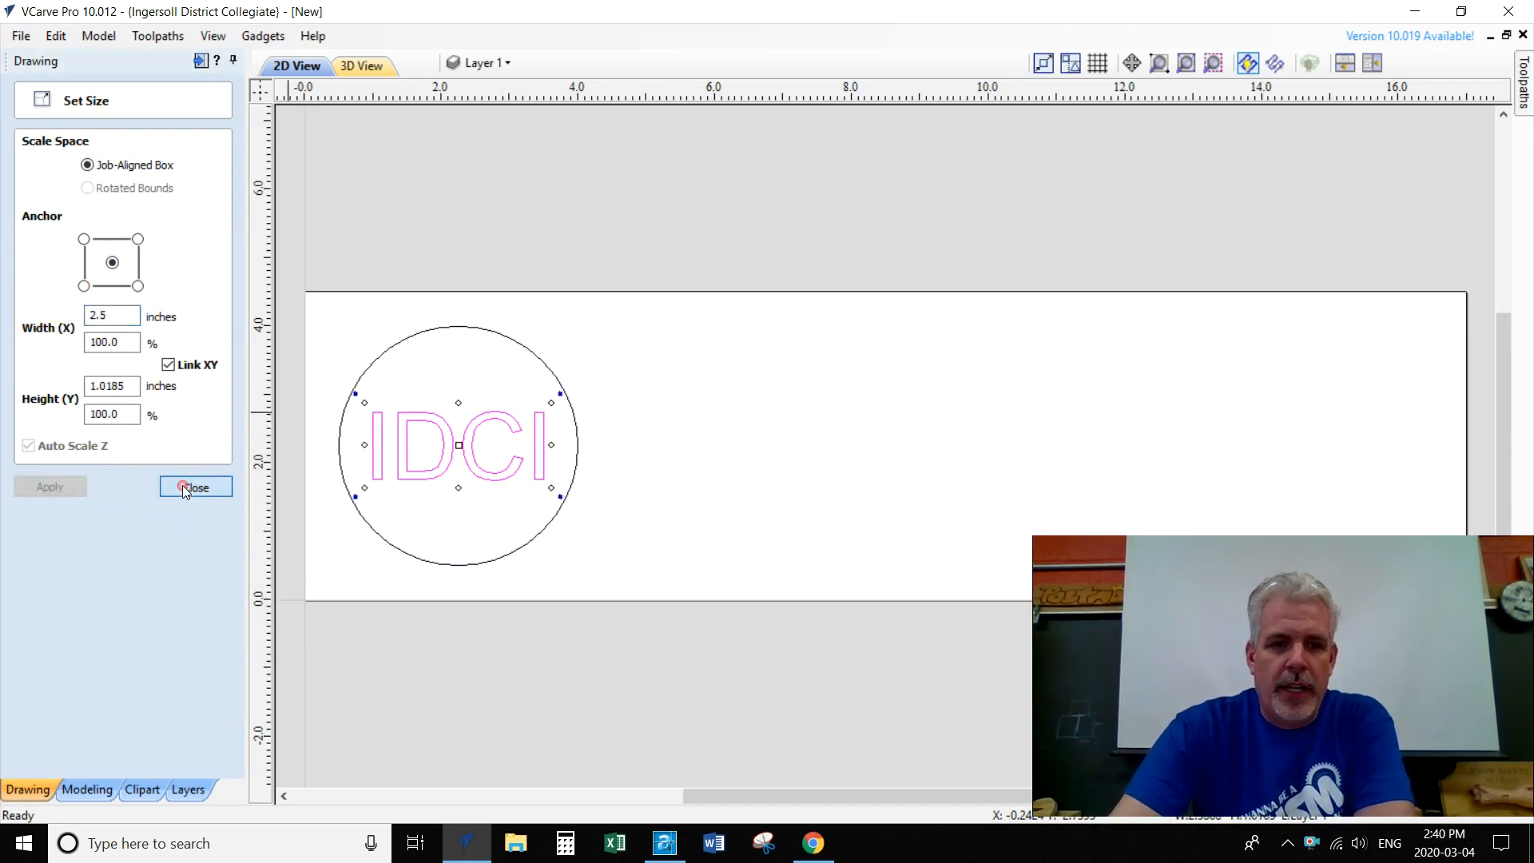
click(336, 562)
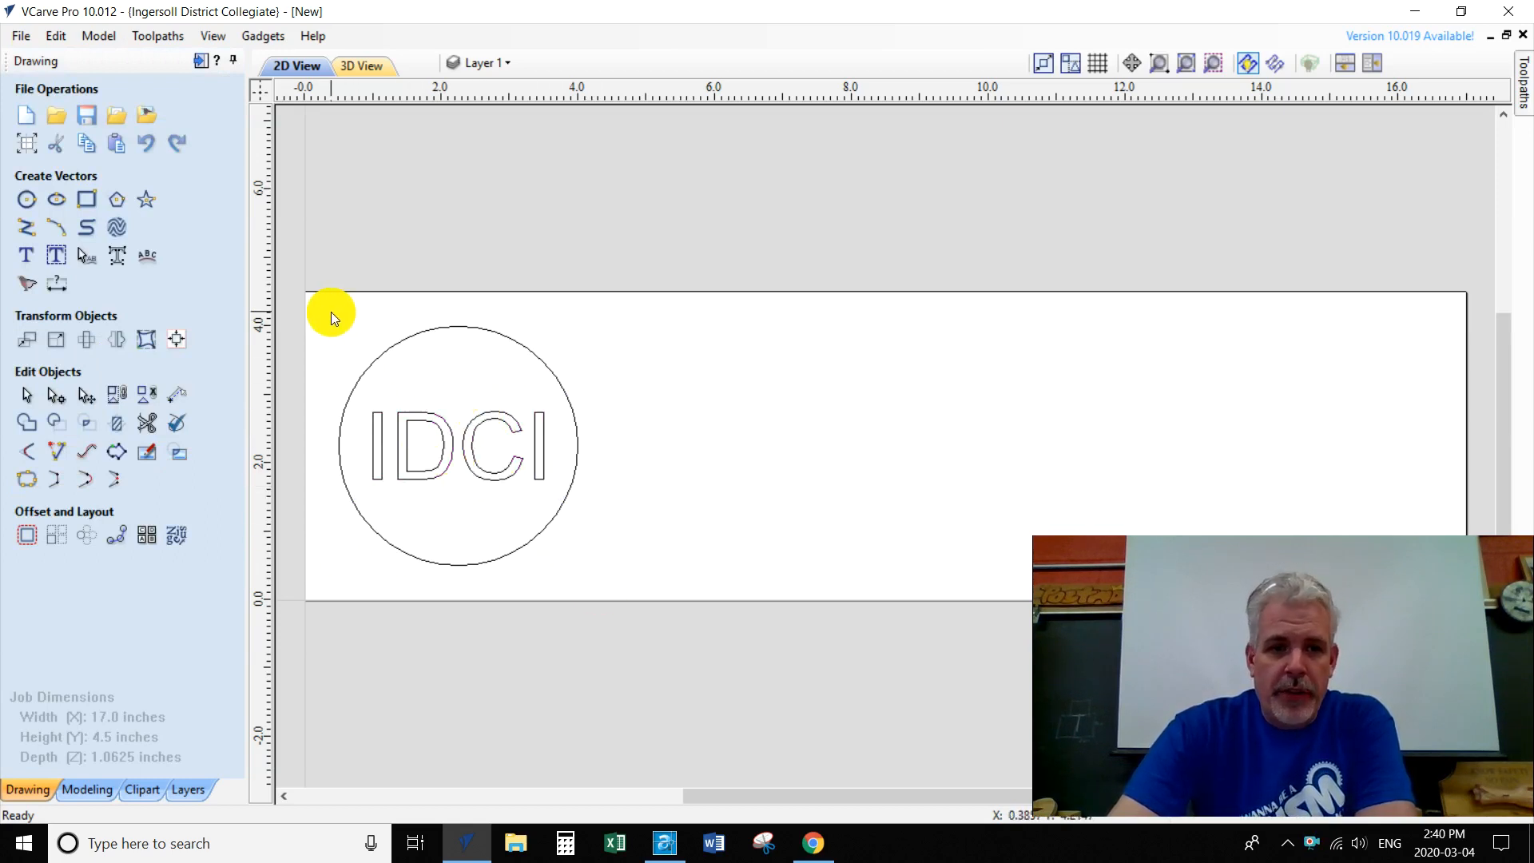
- Select the circle with its IDCI text and set up an array copy of 1 row and 4 columns with offset spacing
drag(328, 316, 610, 577)
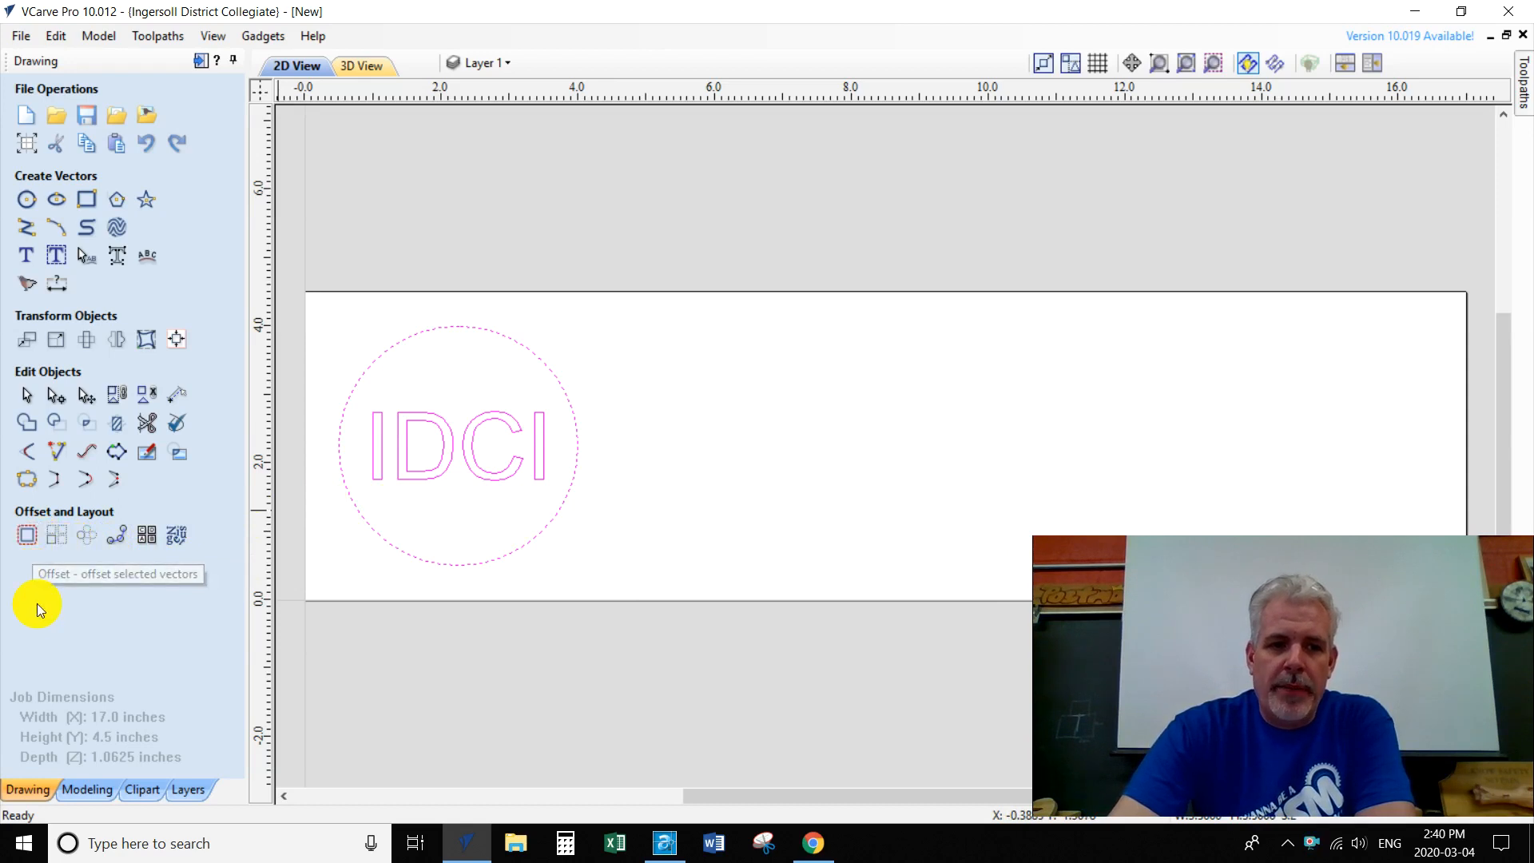
click(53, 540)
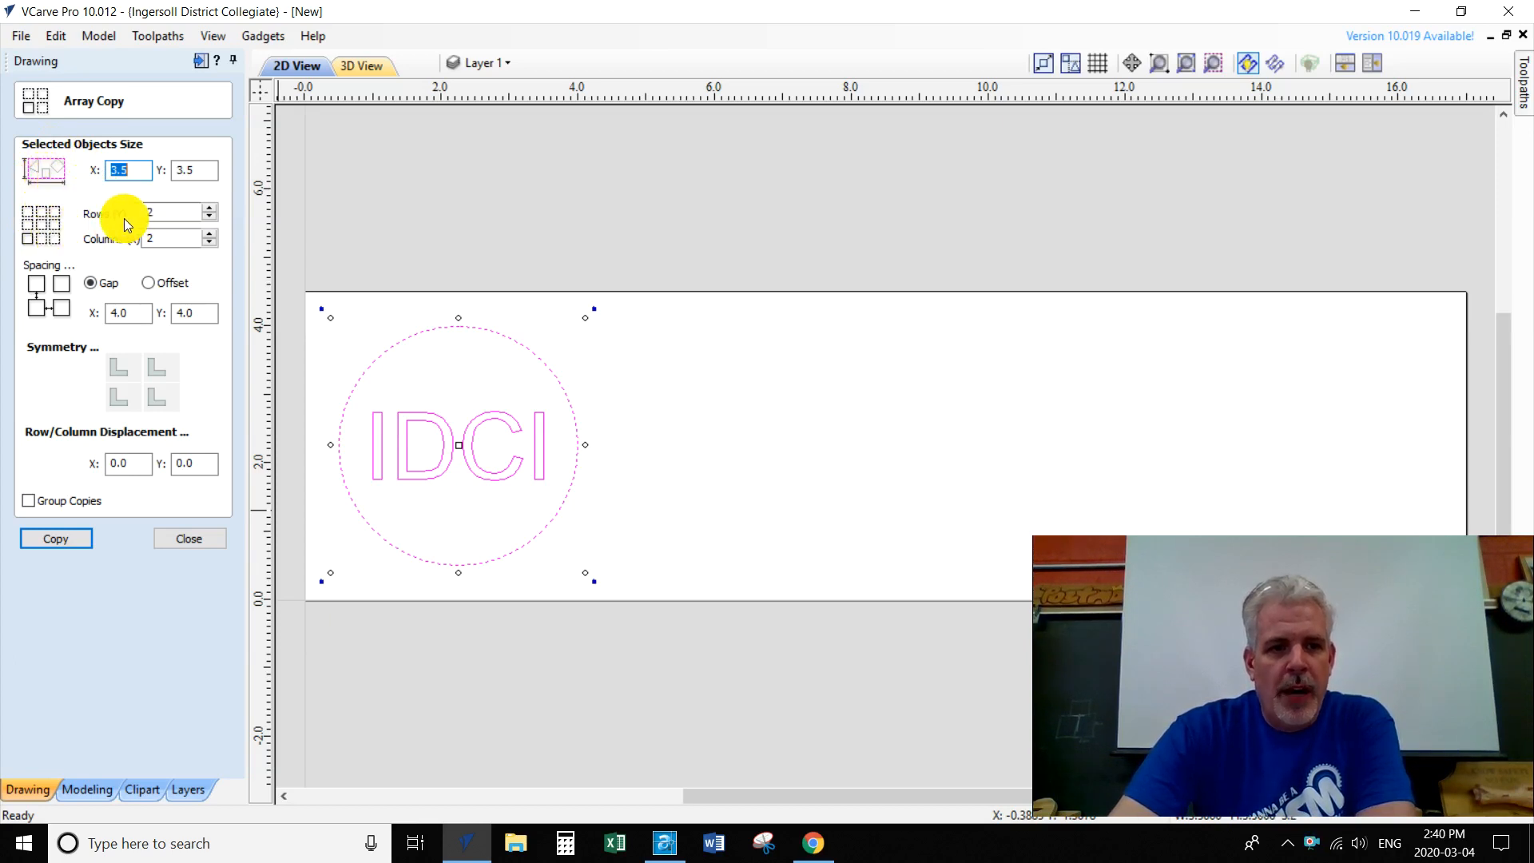
click(159, 215)
click(208, 216)
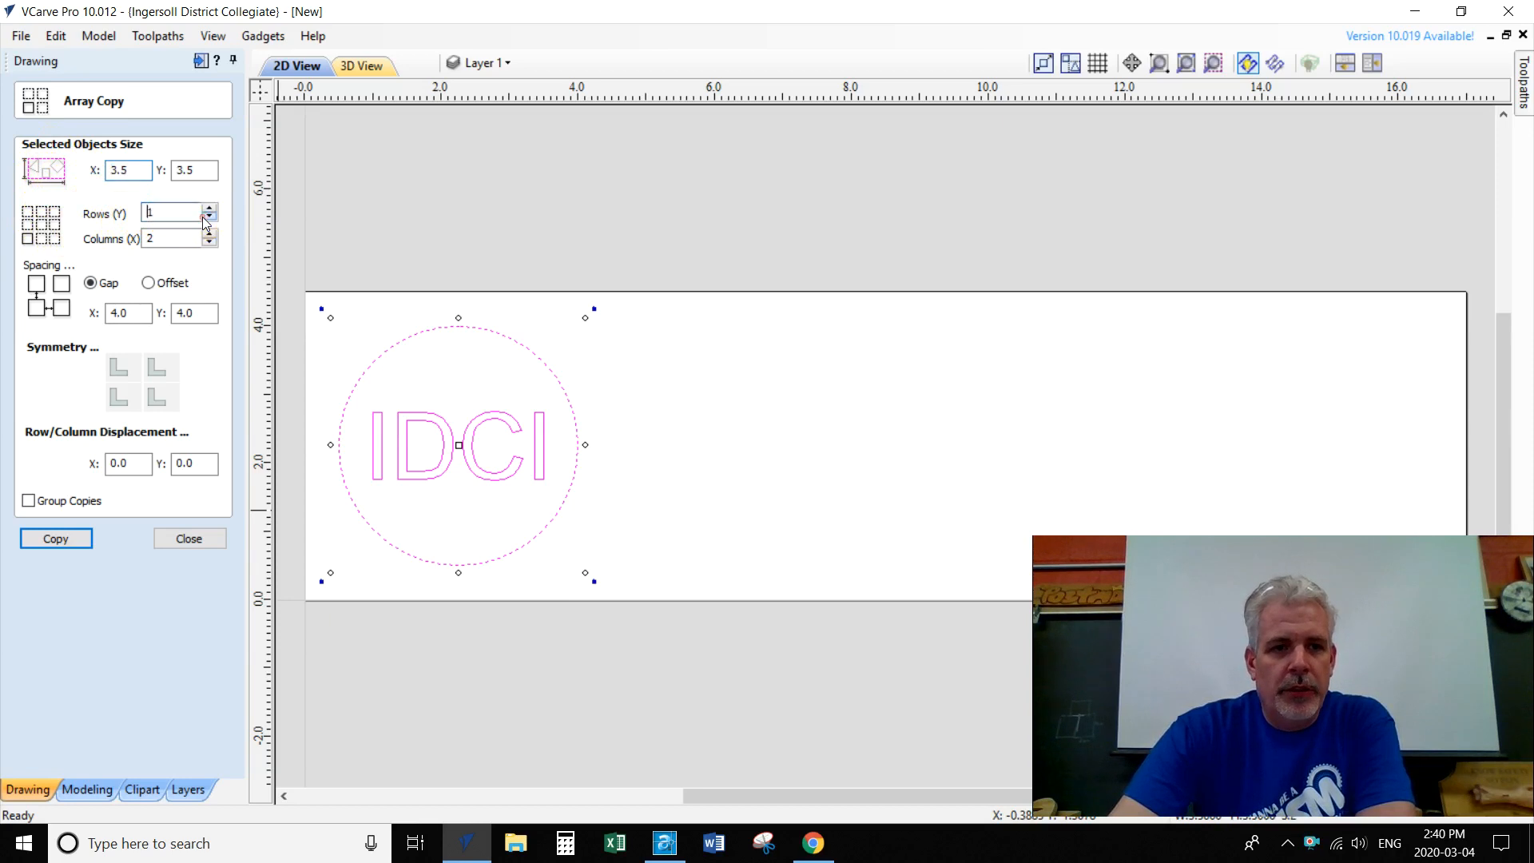
click(207, 235)
click(207, 236)
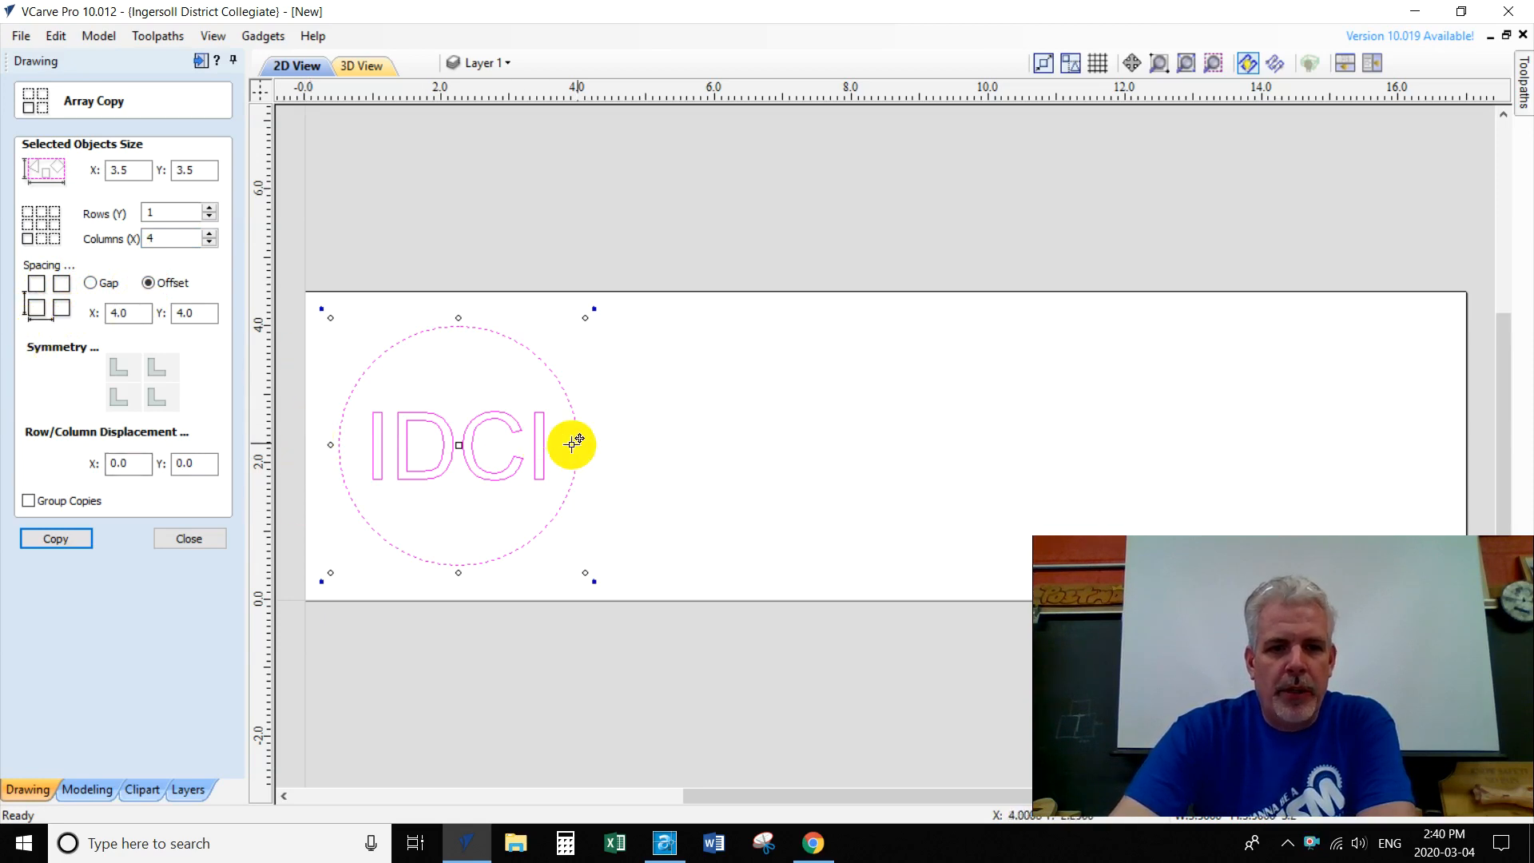
- Create the array copies of the circle and text with an X offset of 4.5 inches
double_click(131, 314)
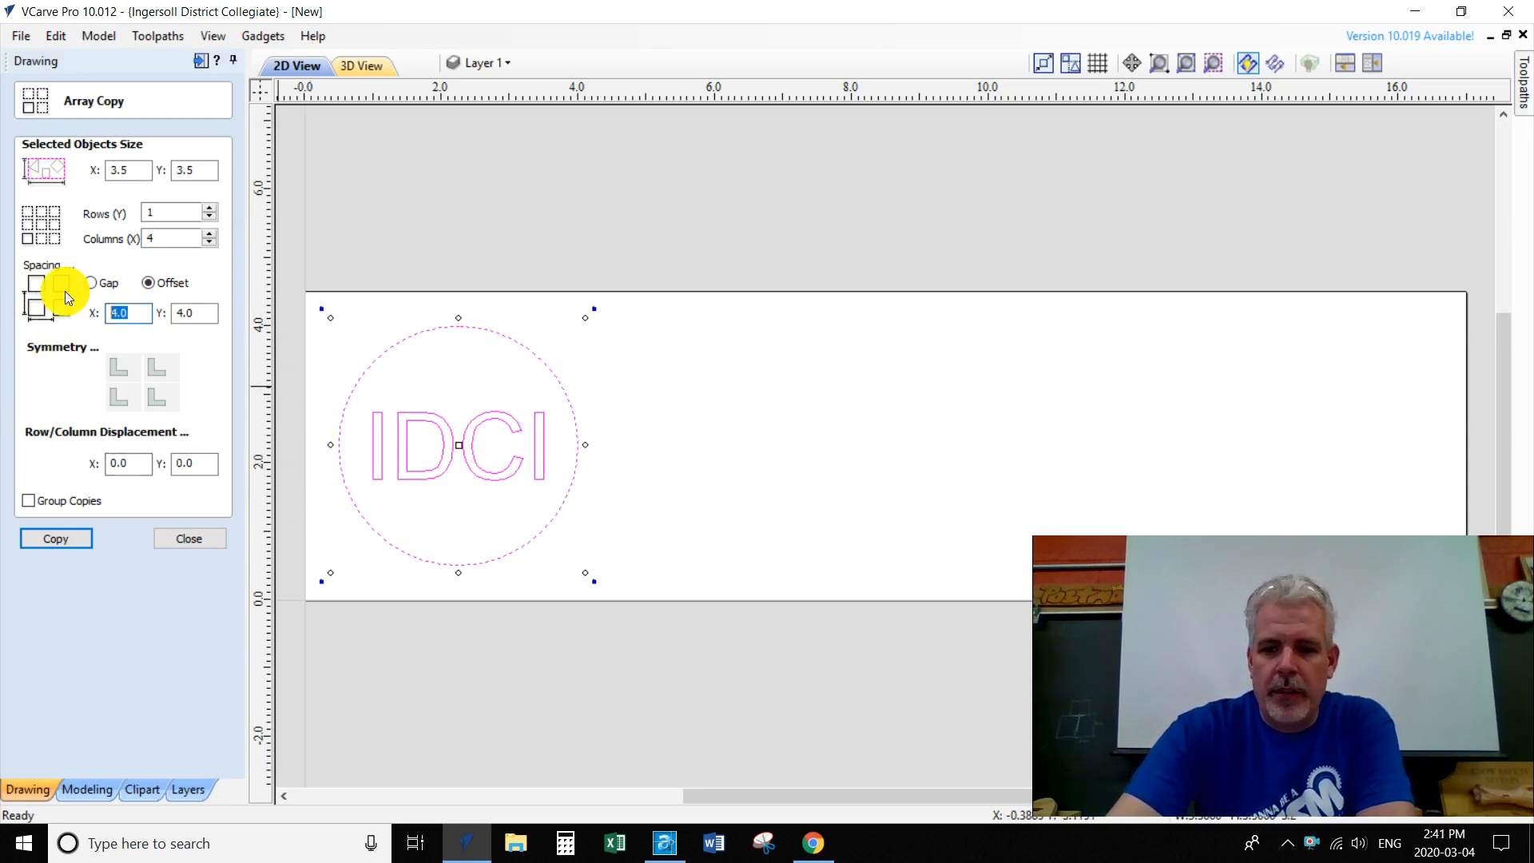
text(4.5)
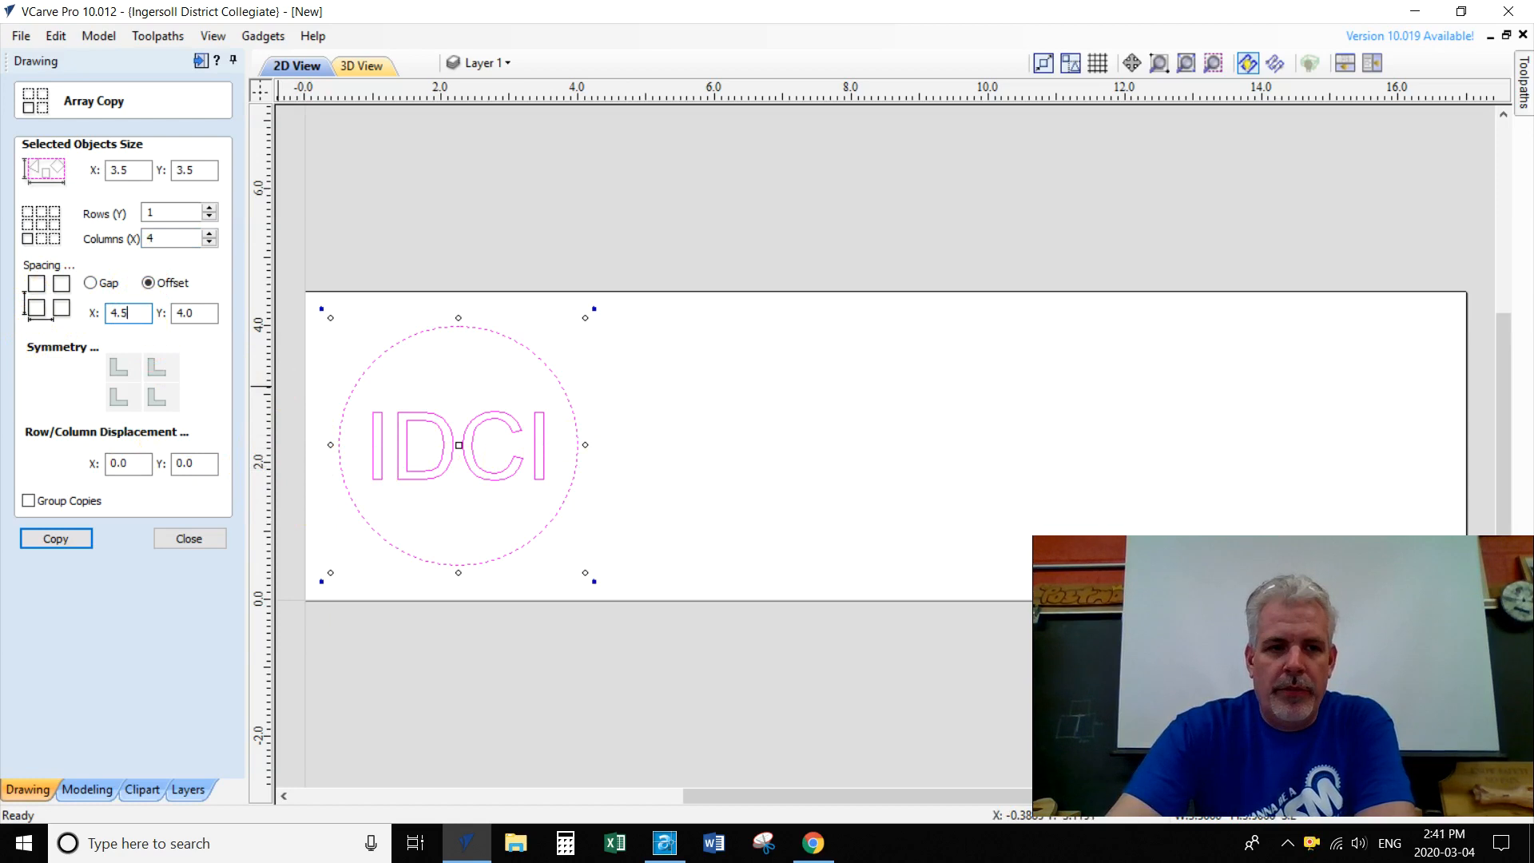
click(65, 541)
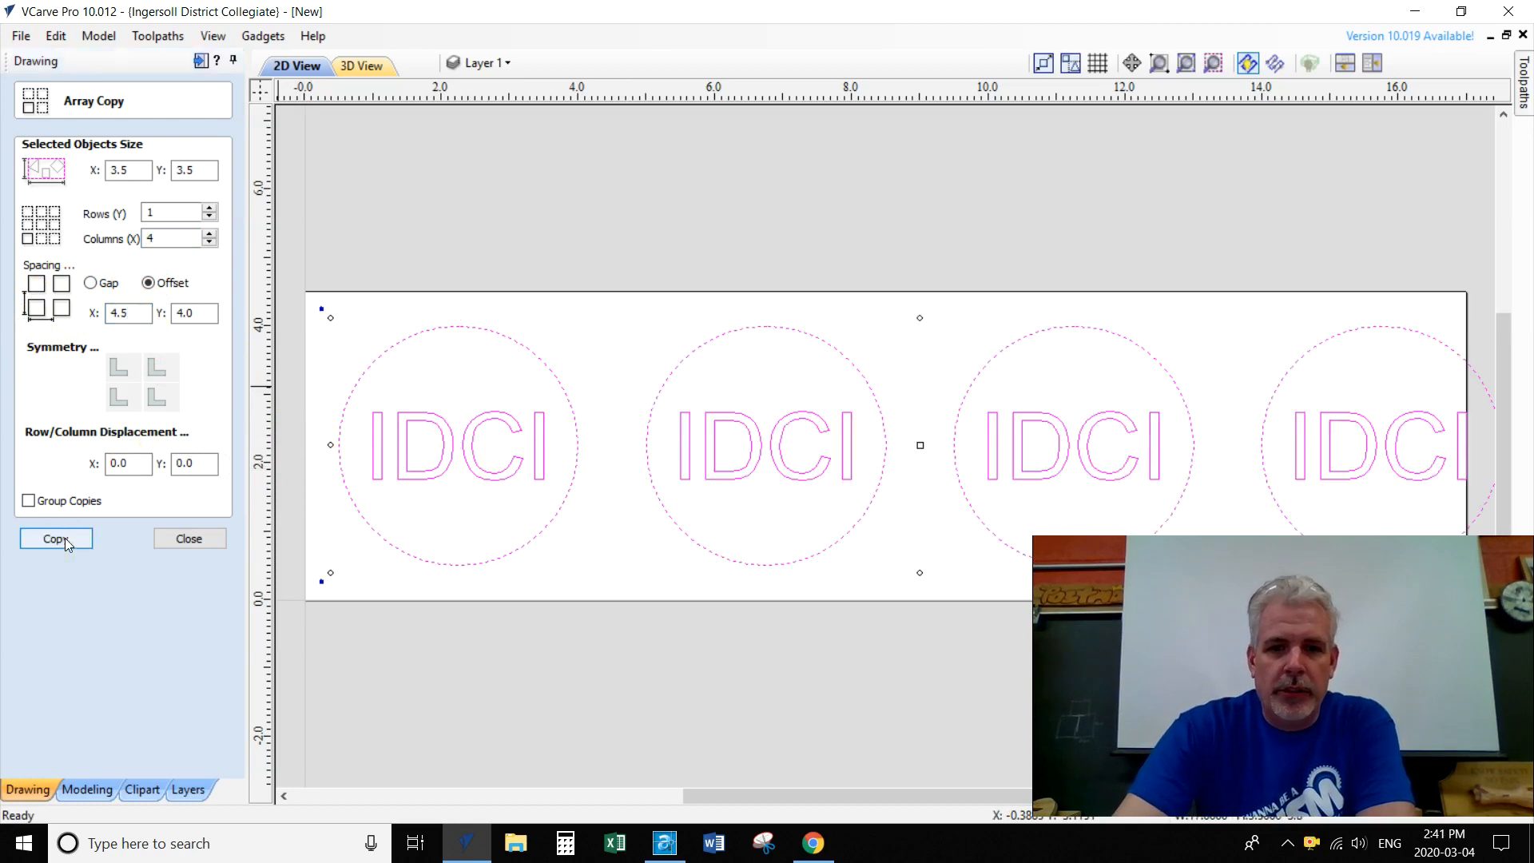
- Try the array copy again on the current selection with an X offset of 4.25 inches
double_click(128, 314)
text(4.25)
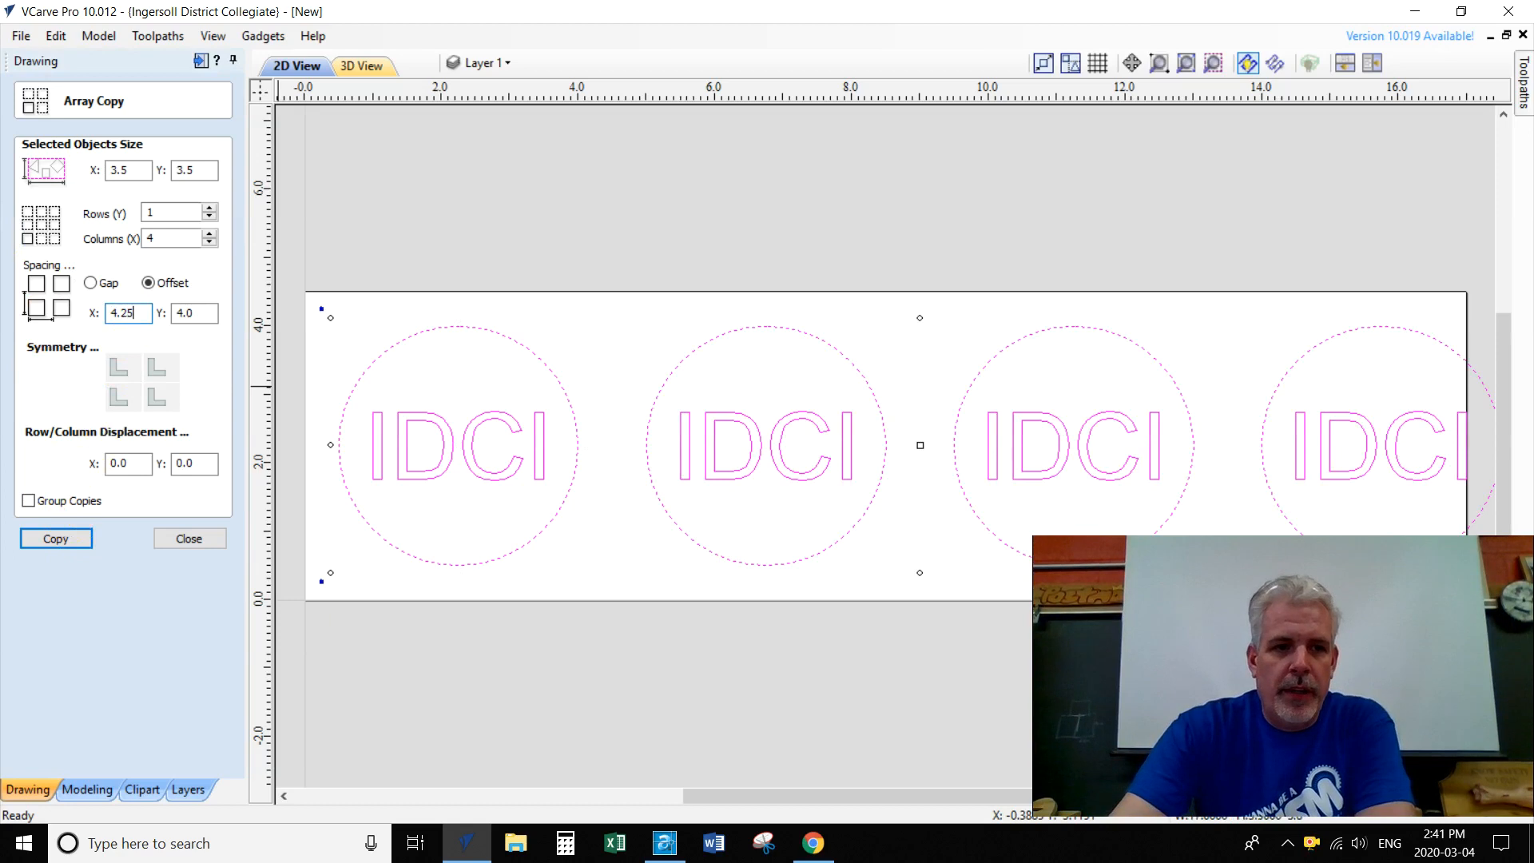
click(59, 540)
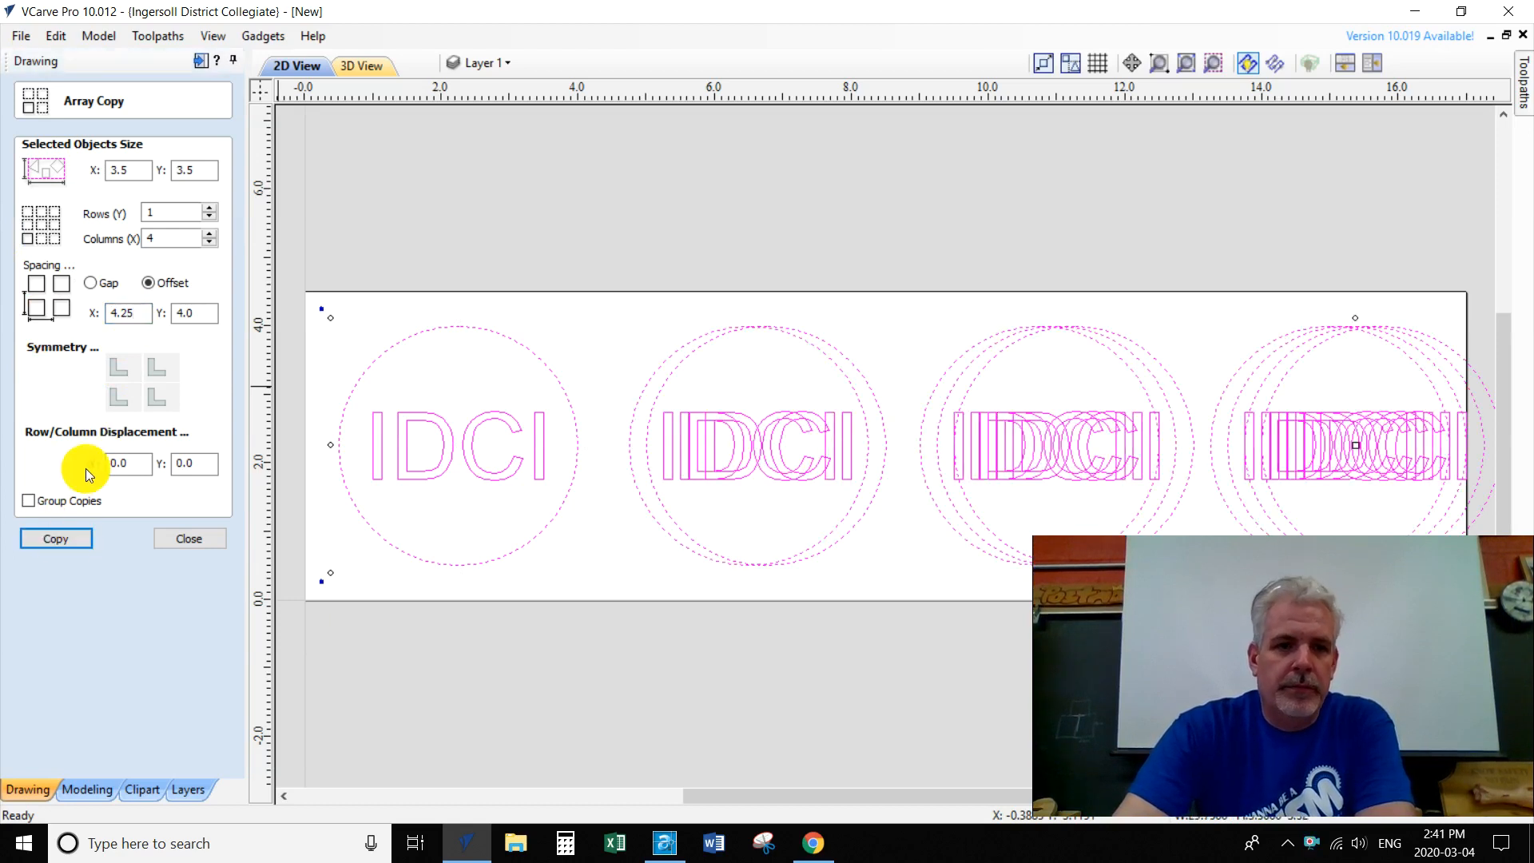
- Delete all the overlapping circle and text copies, keeping only the first circle design
click(177, 537)
scroll(764, 513, down, 2)
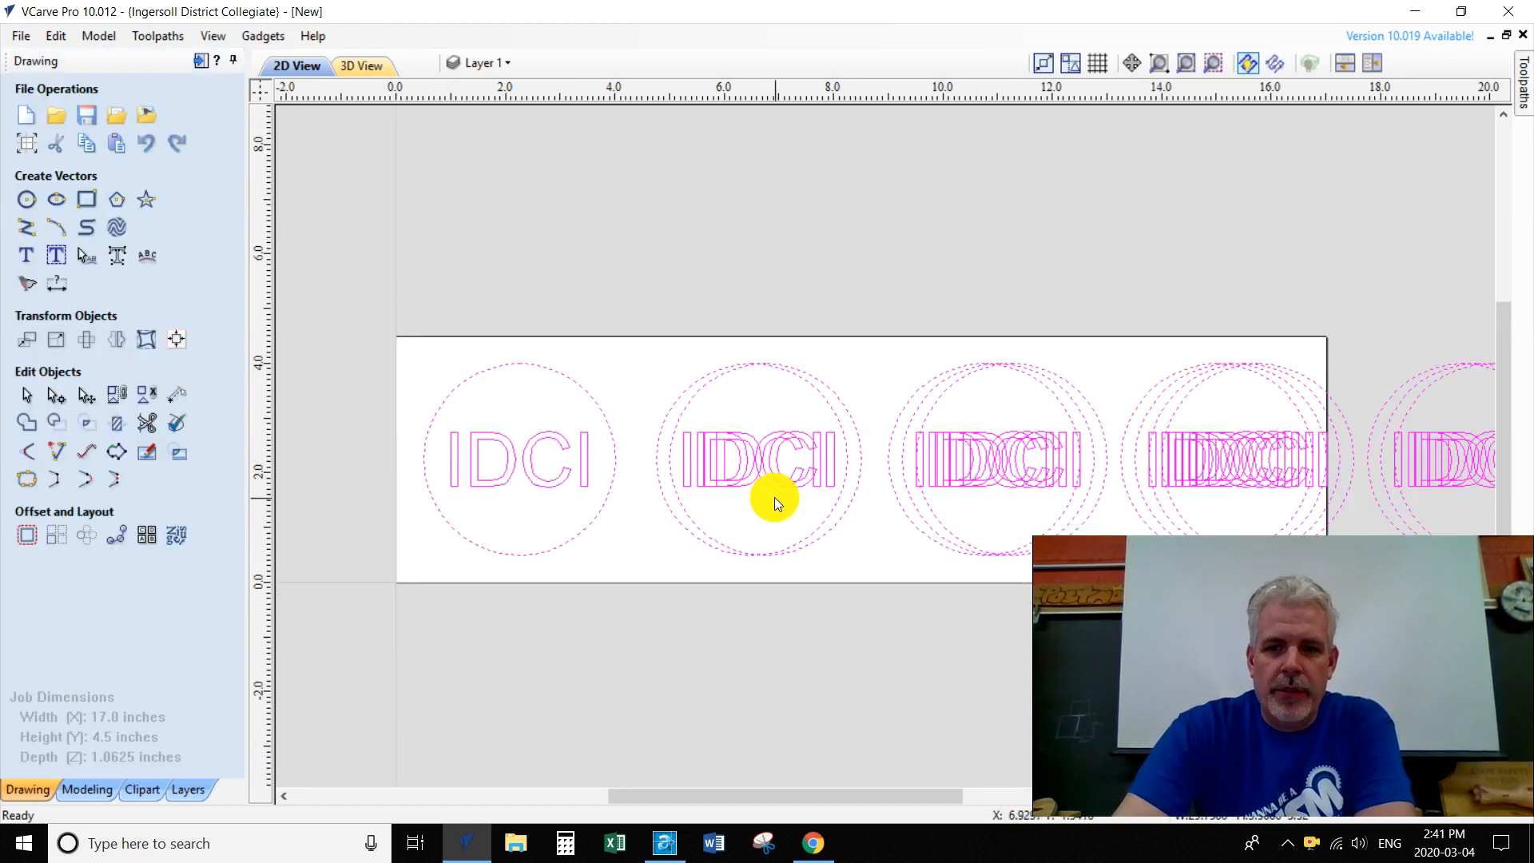
middle_drag(813, 521, 601, 428)
scroll(612, 420, down, 1)
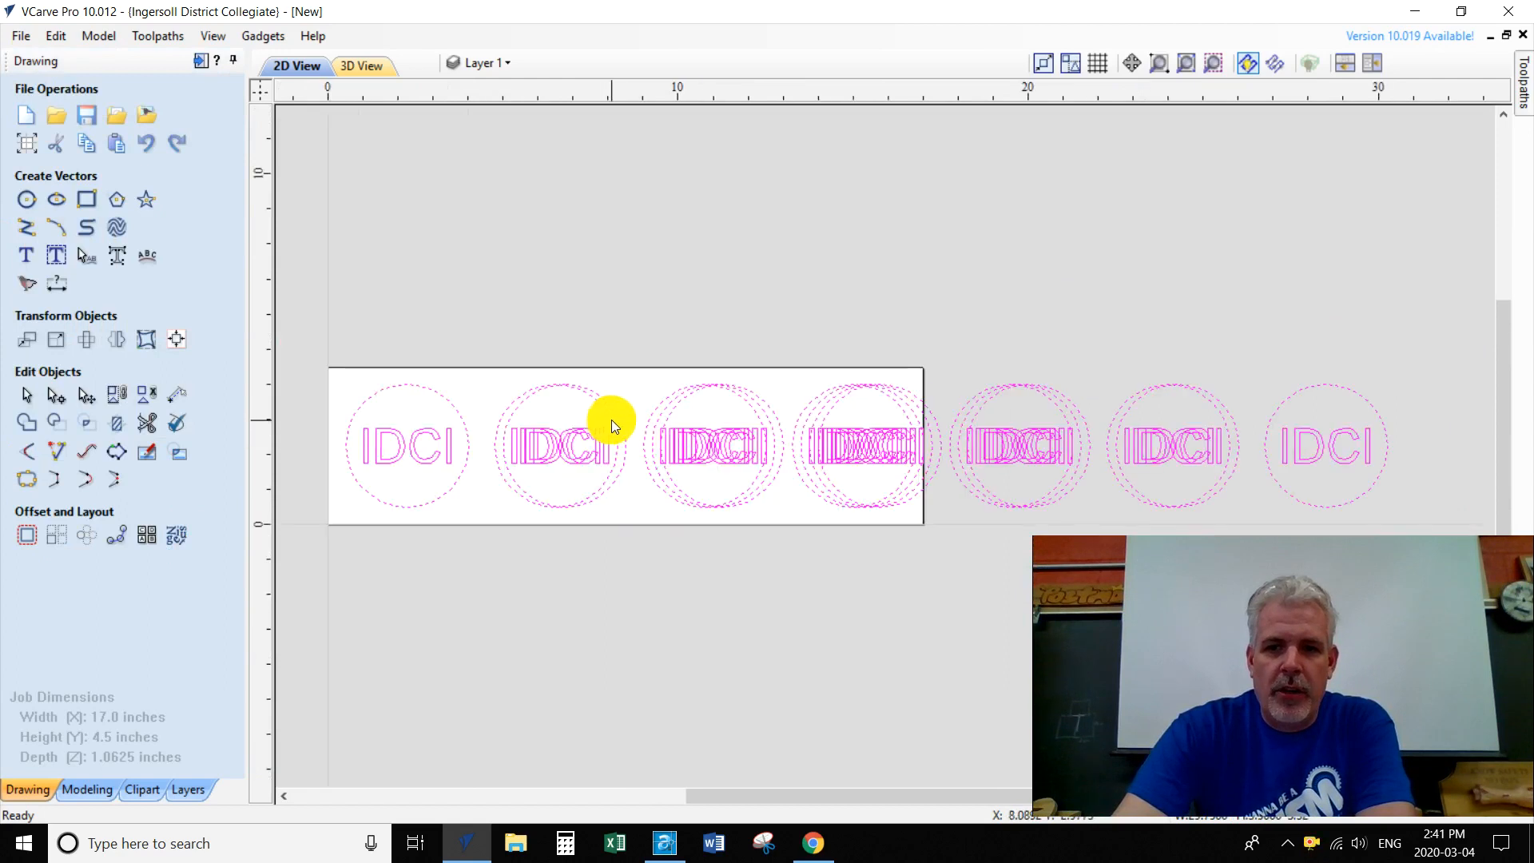
click(541, 323)
drag(491, 351, 1419, 577)
key(Delete)
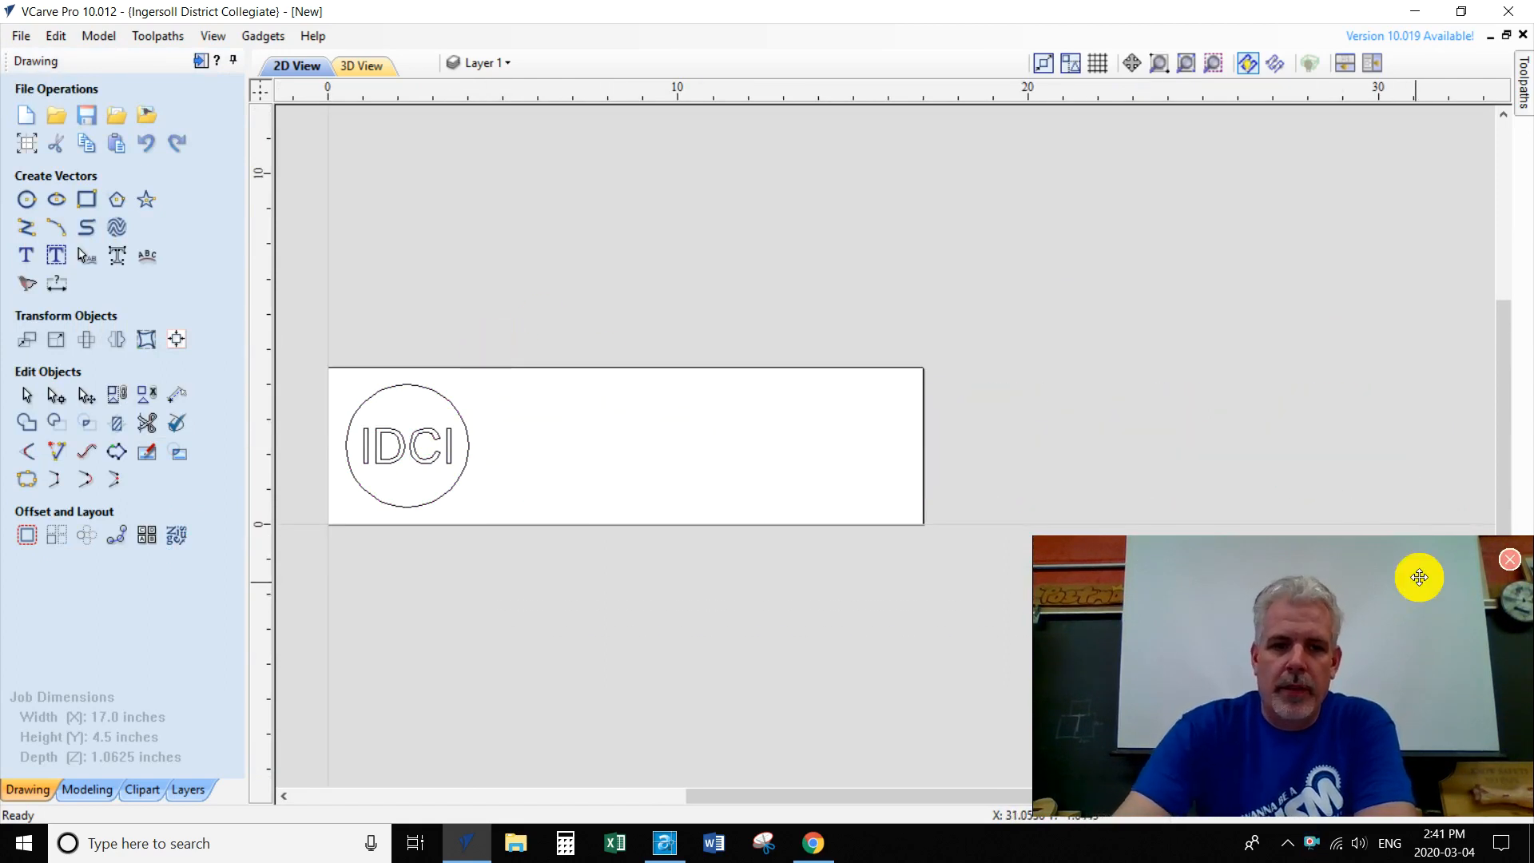
- Array copy the remaining circle and IDCI text in 1 row and 4 columns with an X offset of 4.25 inches
scroll(508, 549, up, 2)
middle_drag(489, 529, 623, 424)
drag(331, 171, 622, 448)
click(56, 535)
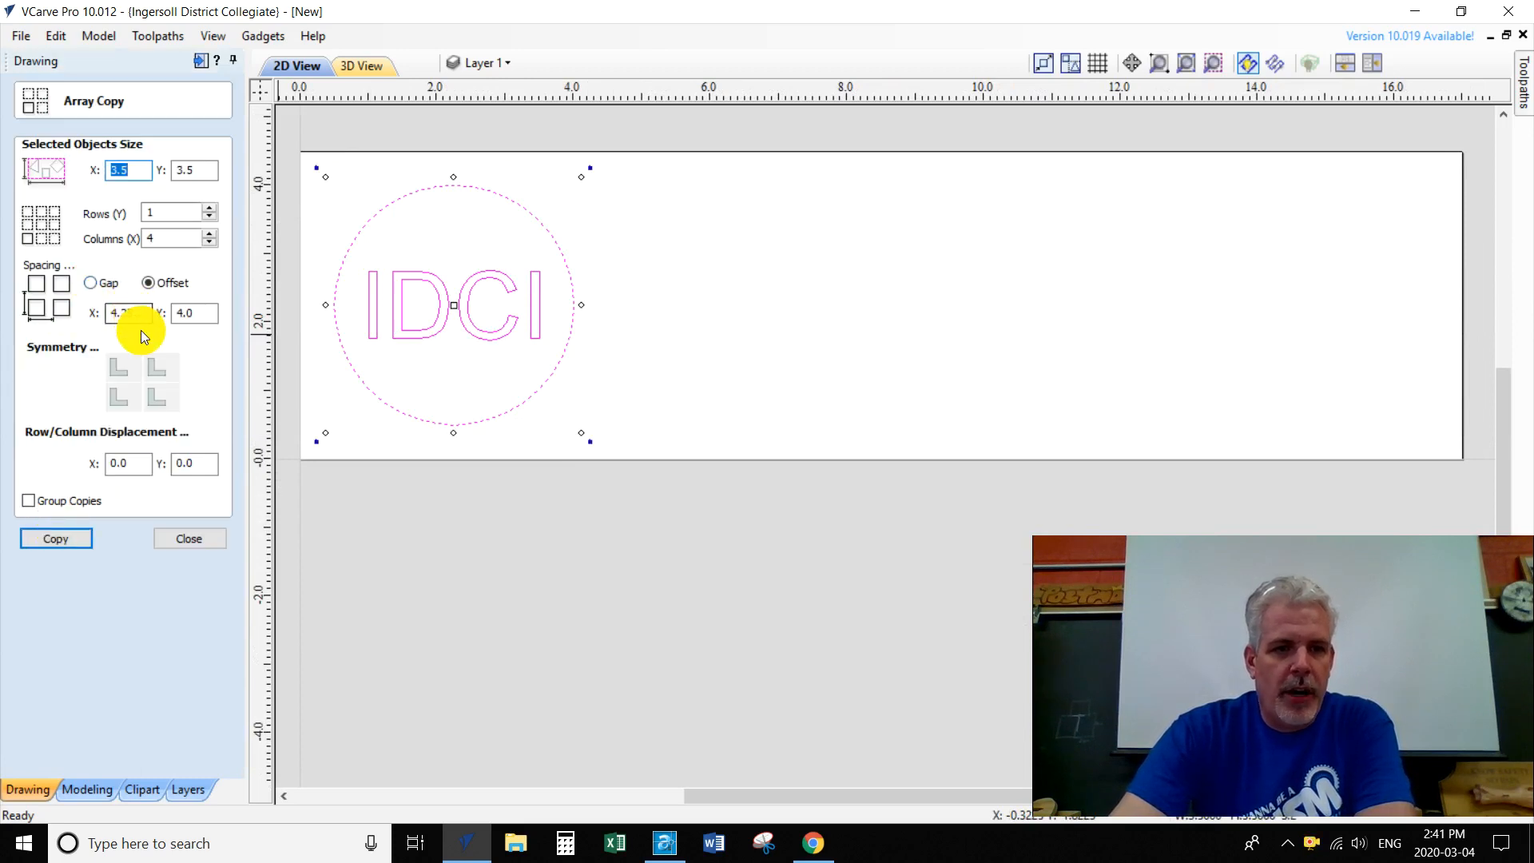
click(71, 540)
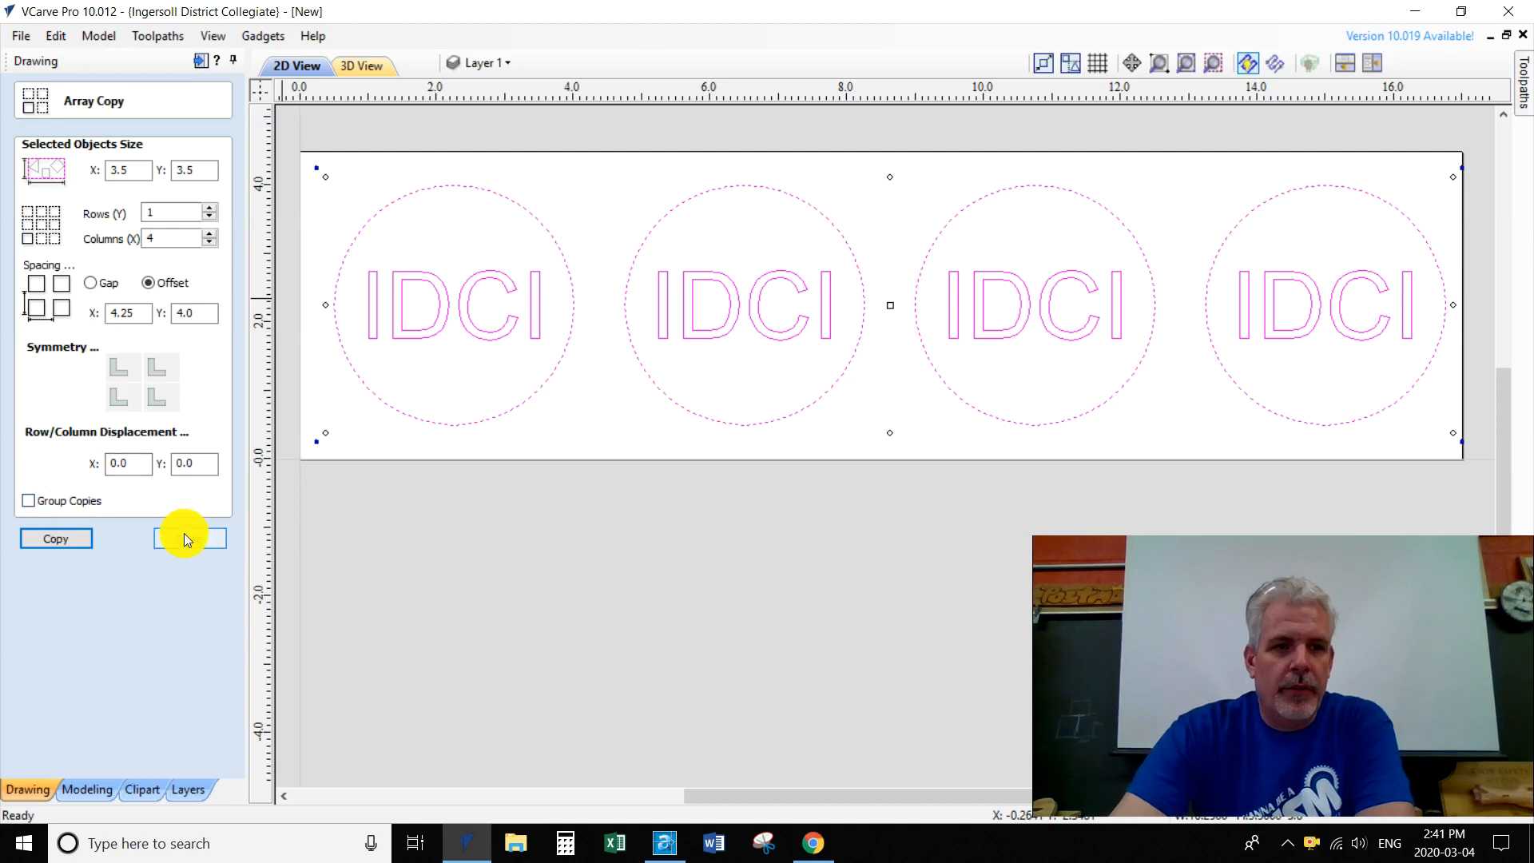
- Undo the last array copy and recreate the row of 4 designs with an X offset of 4.125 inches
click(56, 36)
click(84, 57)
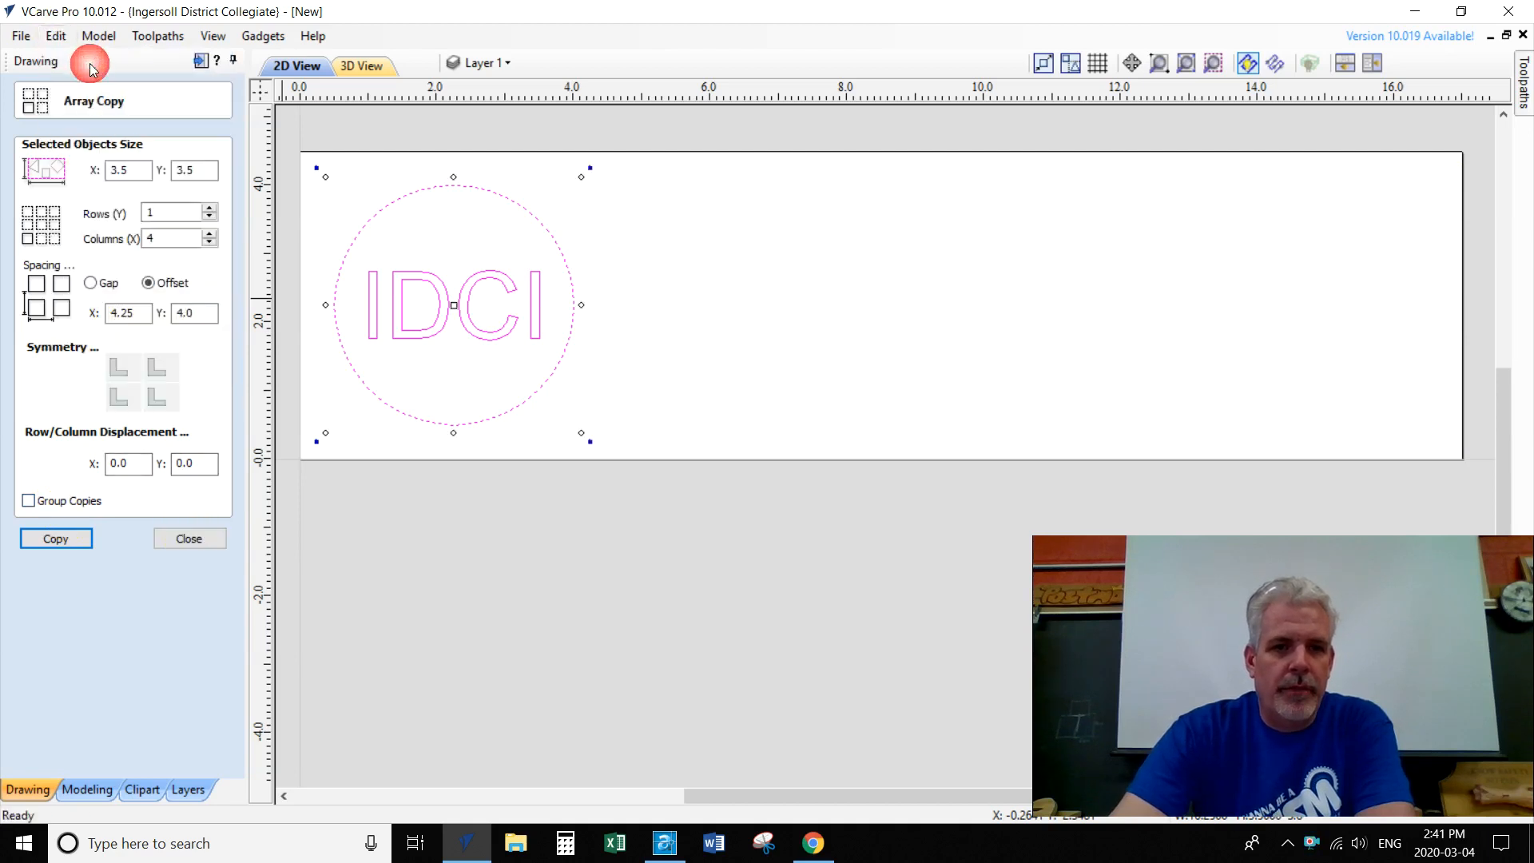
double_click(124, 312)
text(4)
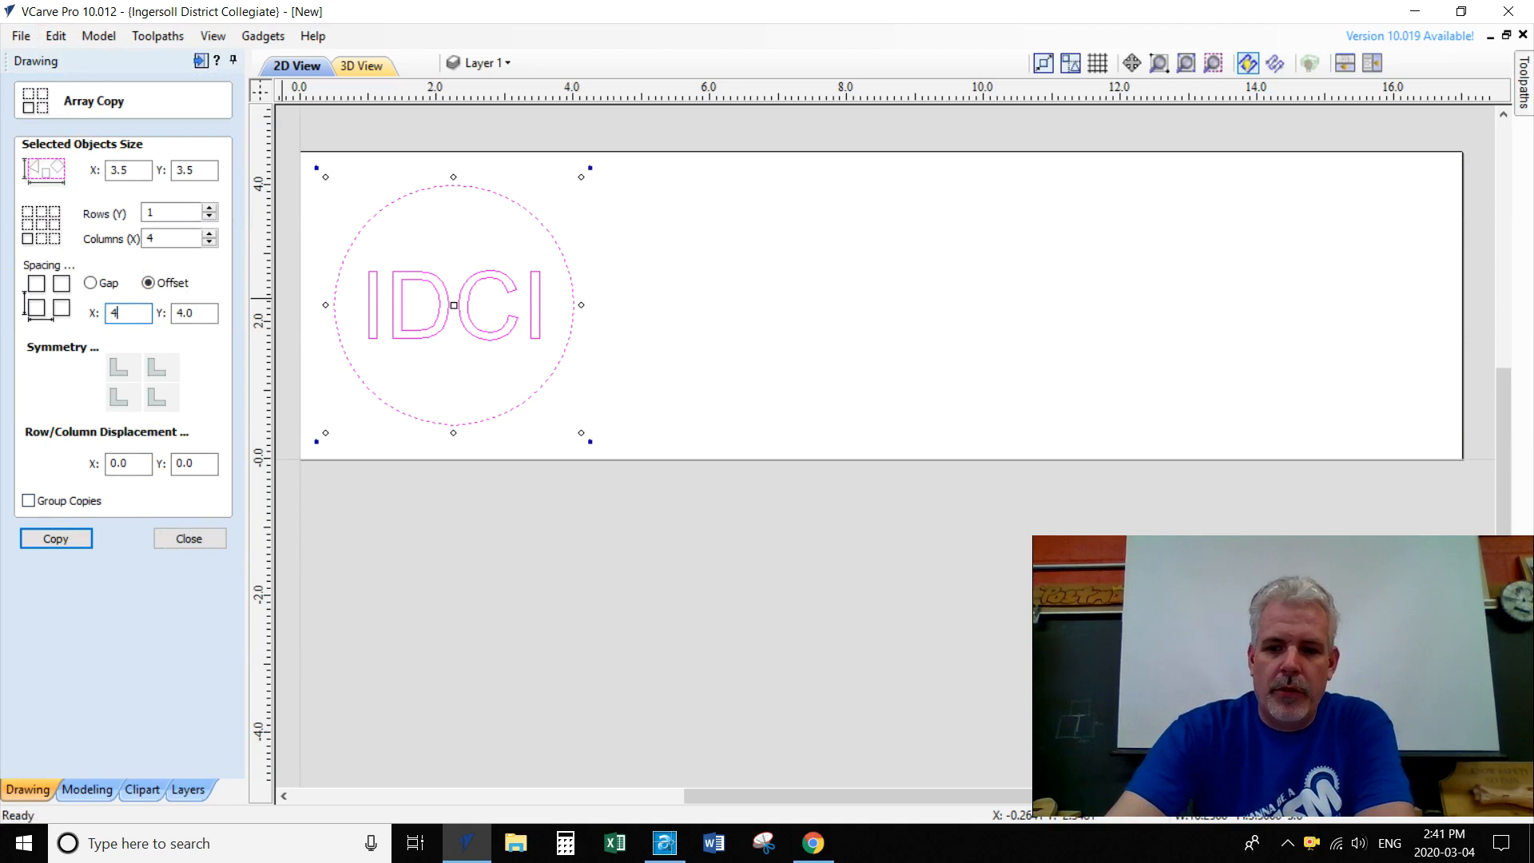
text(.125)
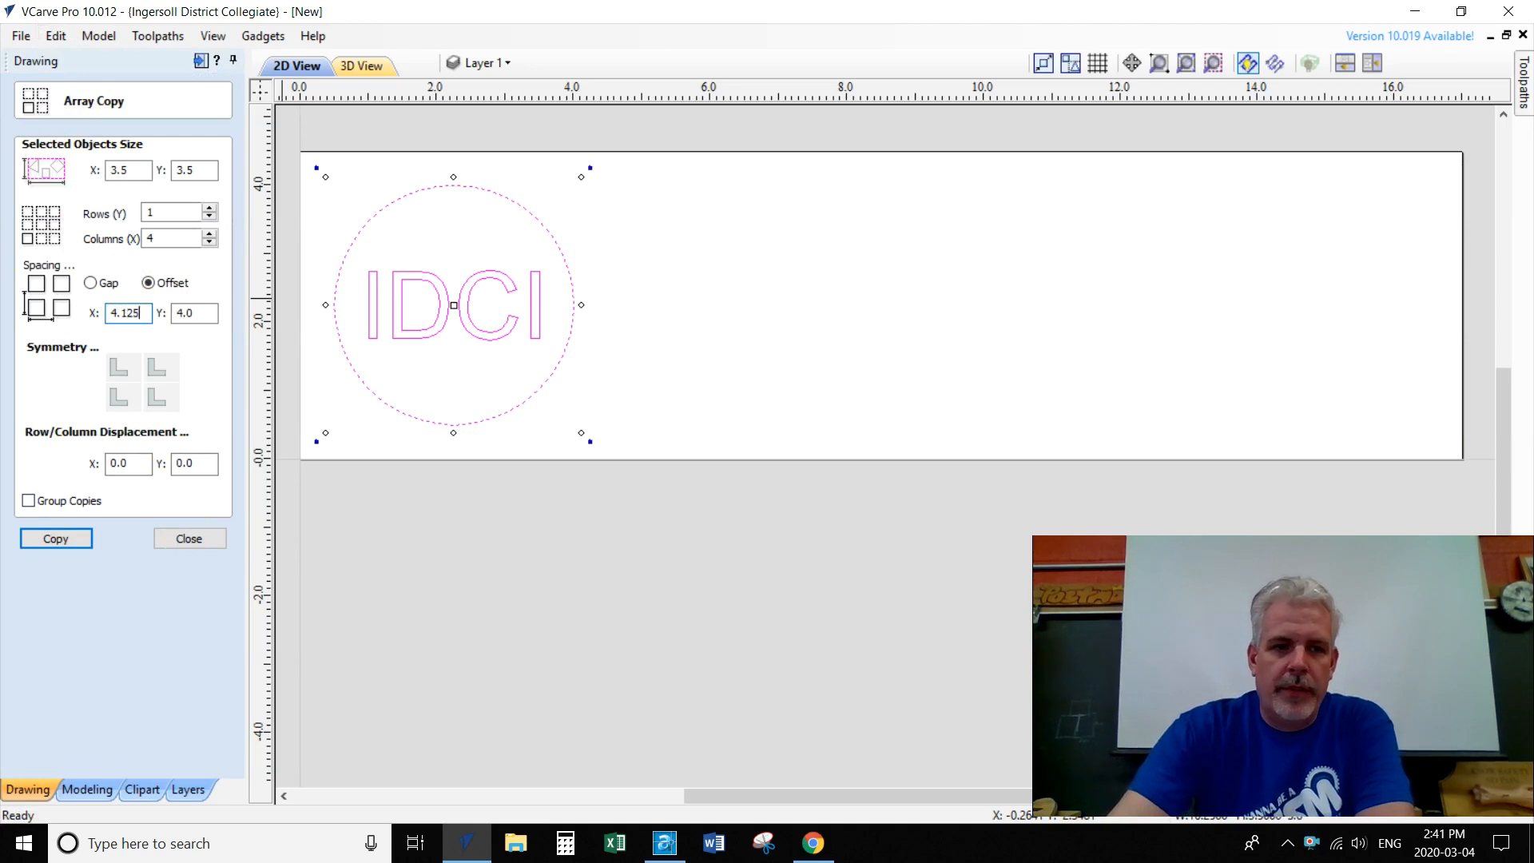
click(57, 540)
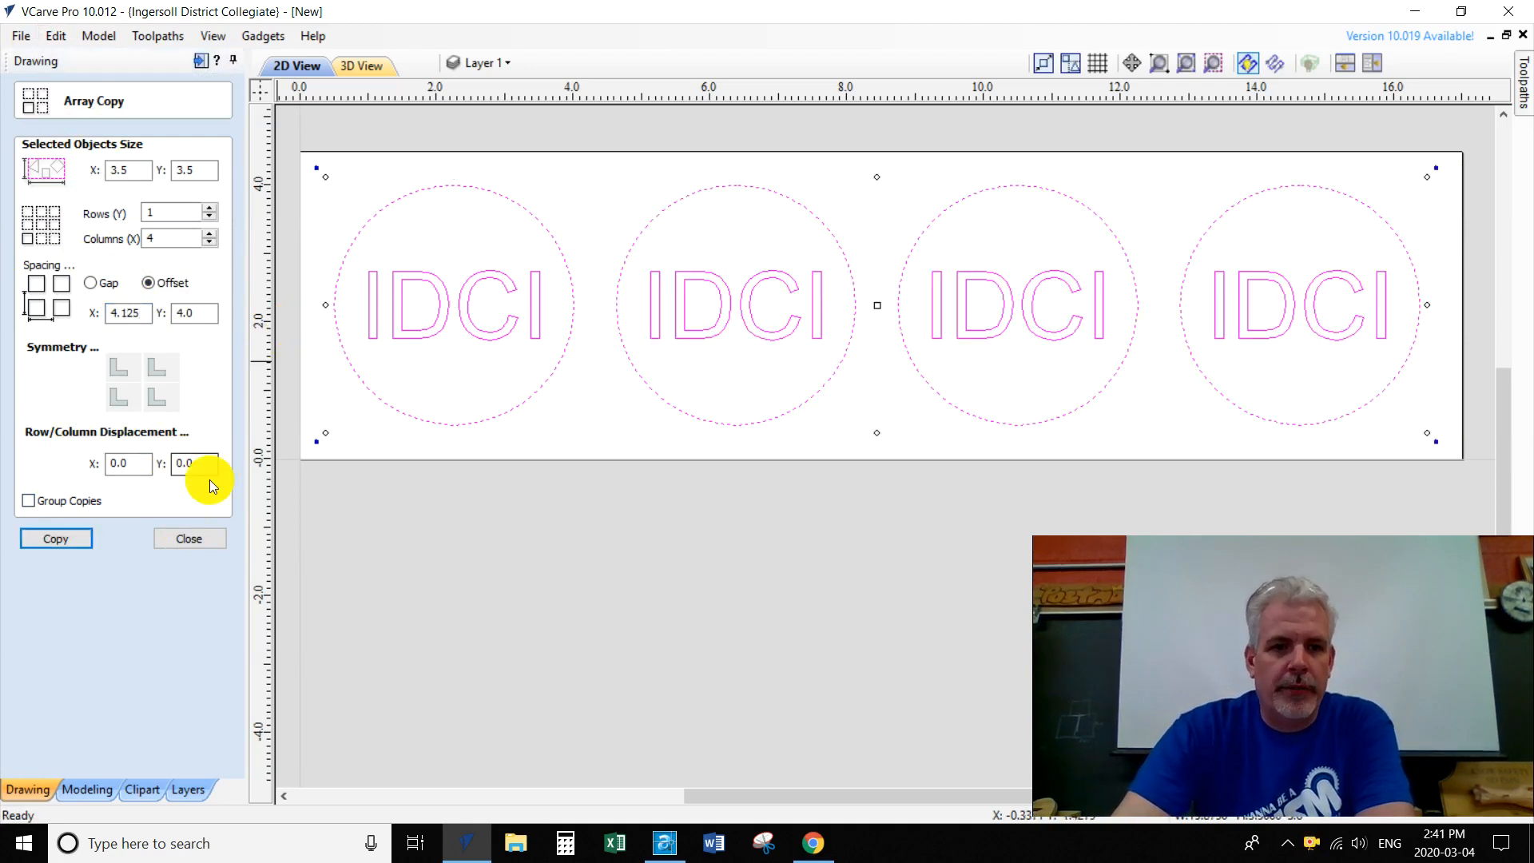
click(189, 539)
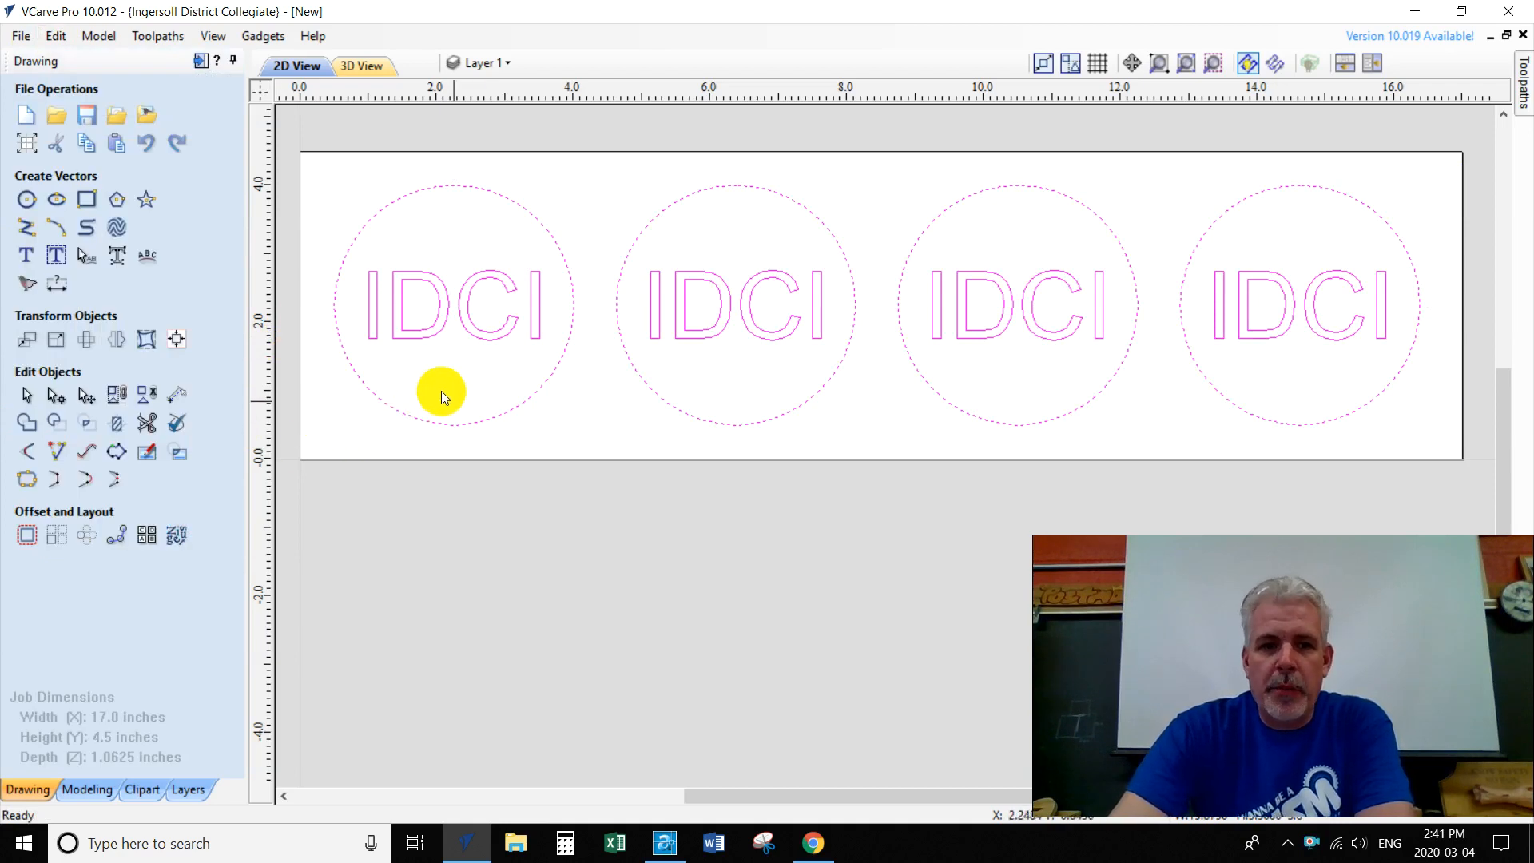
- Select the IDCI text in all four circles and start a V-Carve / Engraving toolpath for it
click(564, 418)
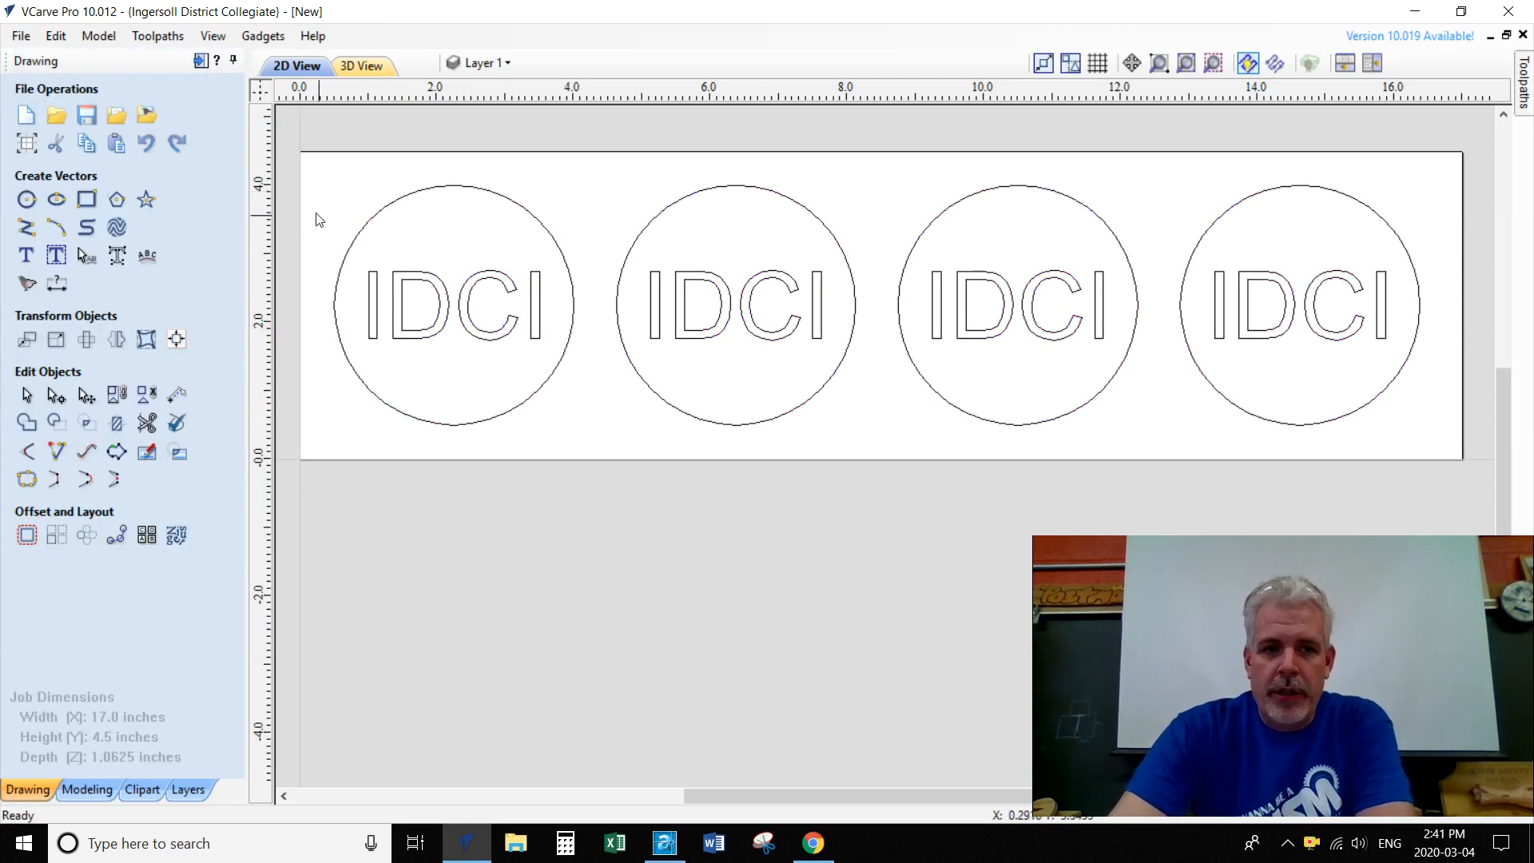
drag(319, 216, 1410, 372)
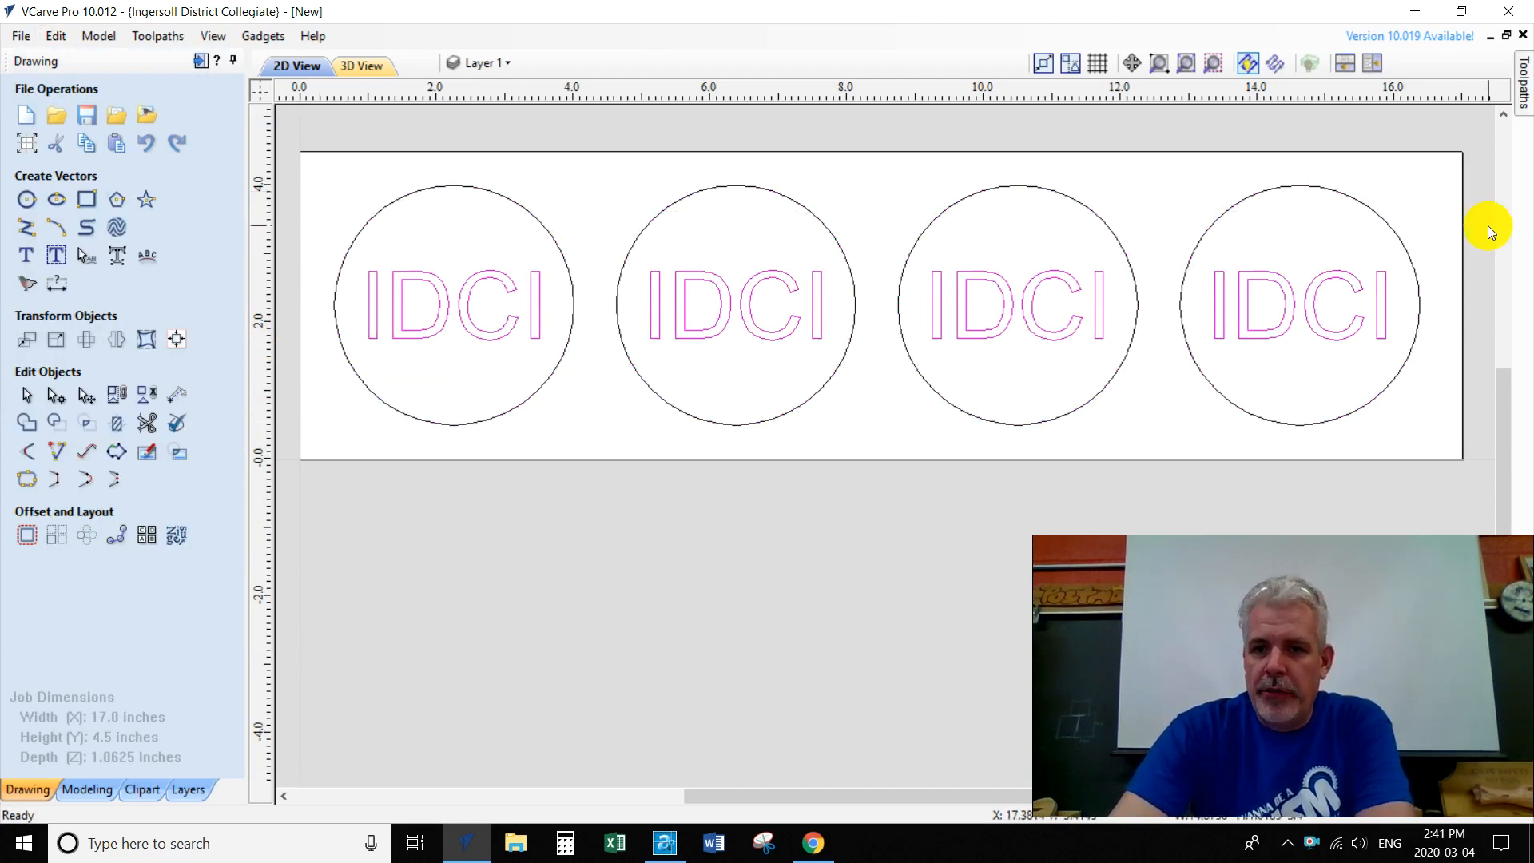
click(1522, 84)
click(1523, 61)
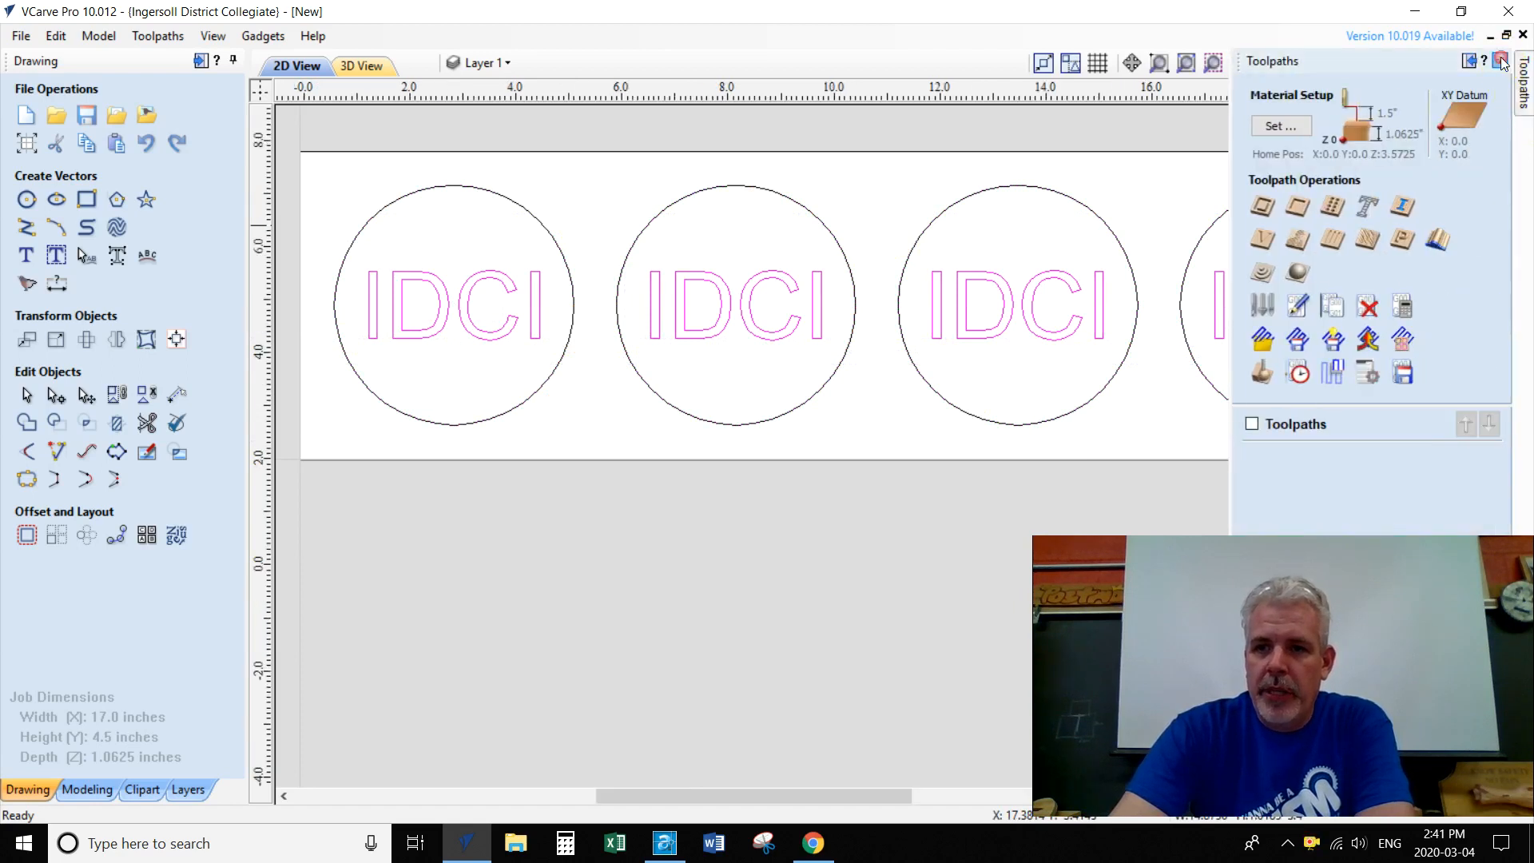
click(1290, 247)
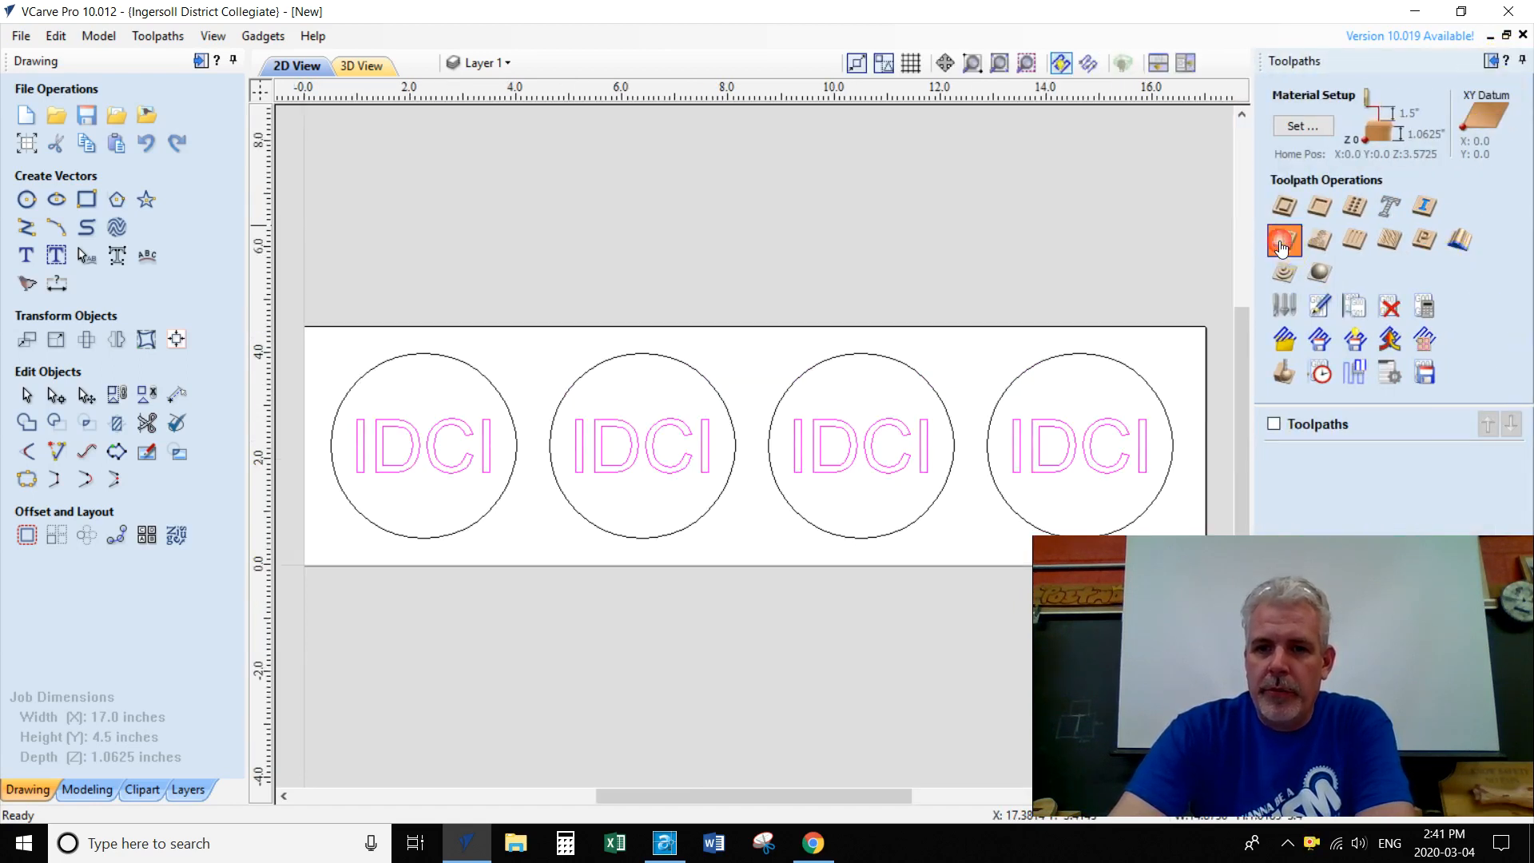
click(1509, 560)
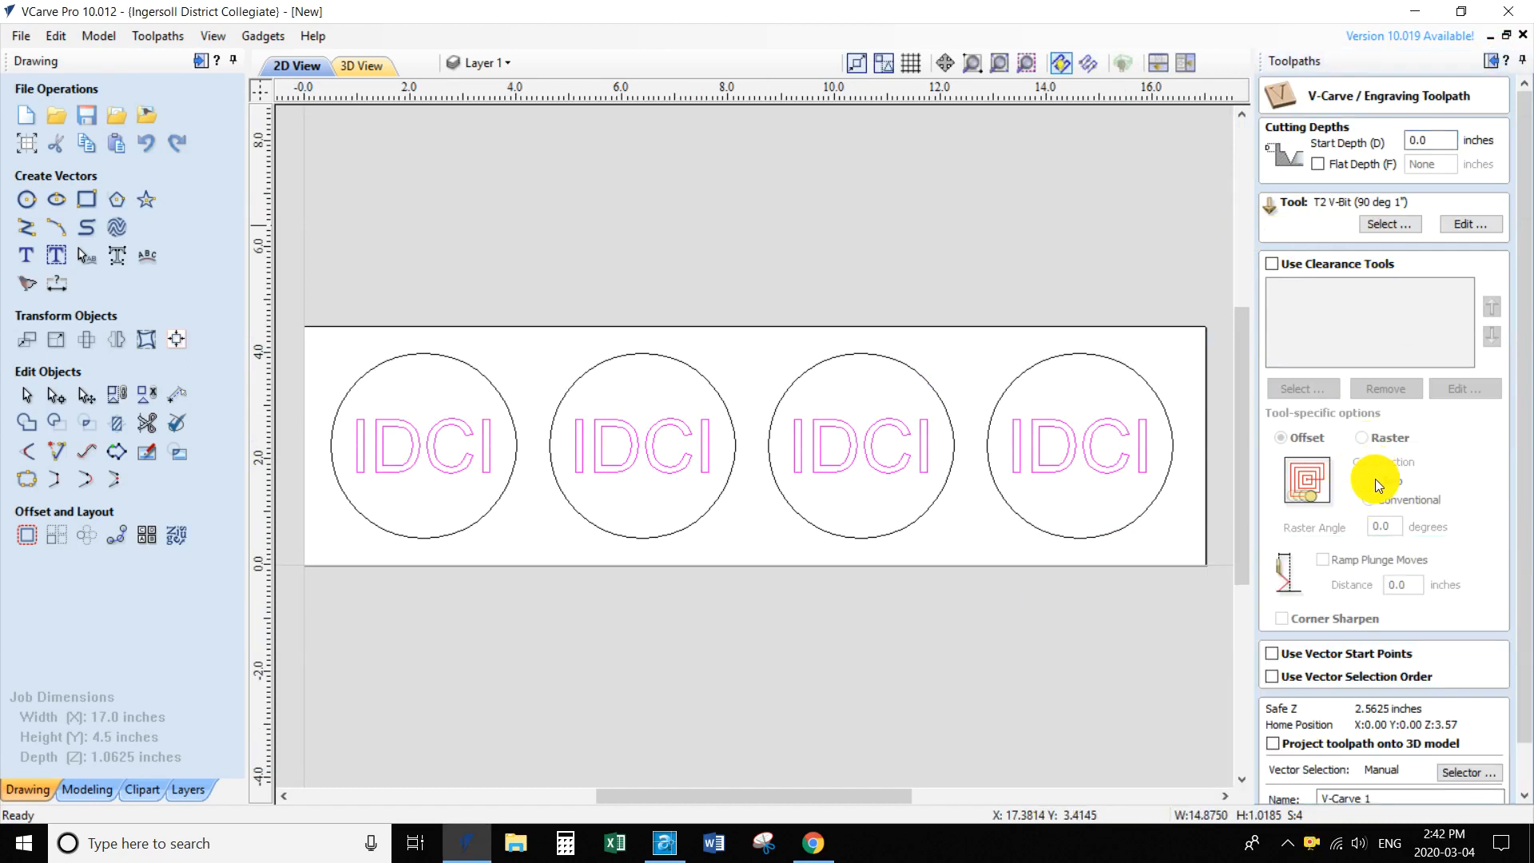
- Choose the T2 V-Bit (90 deg 1") from the IDCI-AXYZ tools for the V-carve toolpath
click(1375, 223)
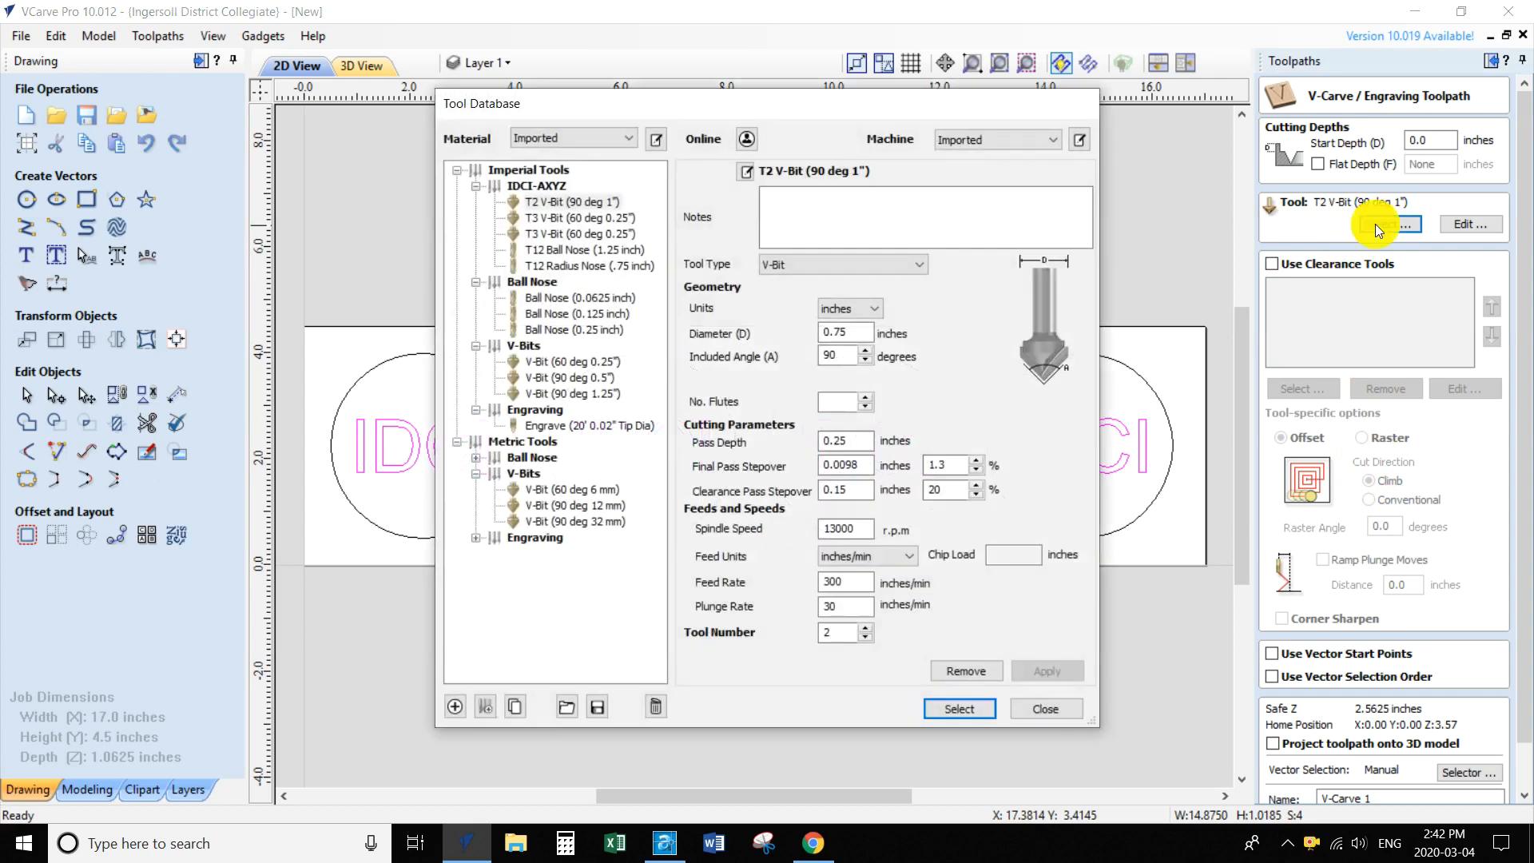
click(556, 205)
click(961, 672)
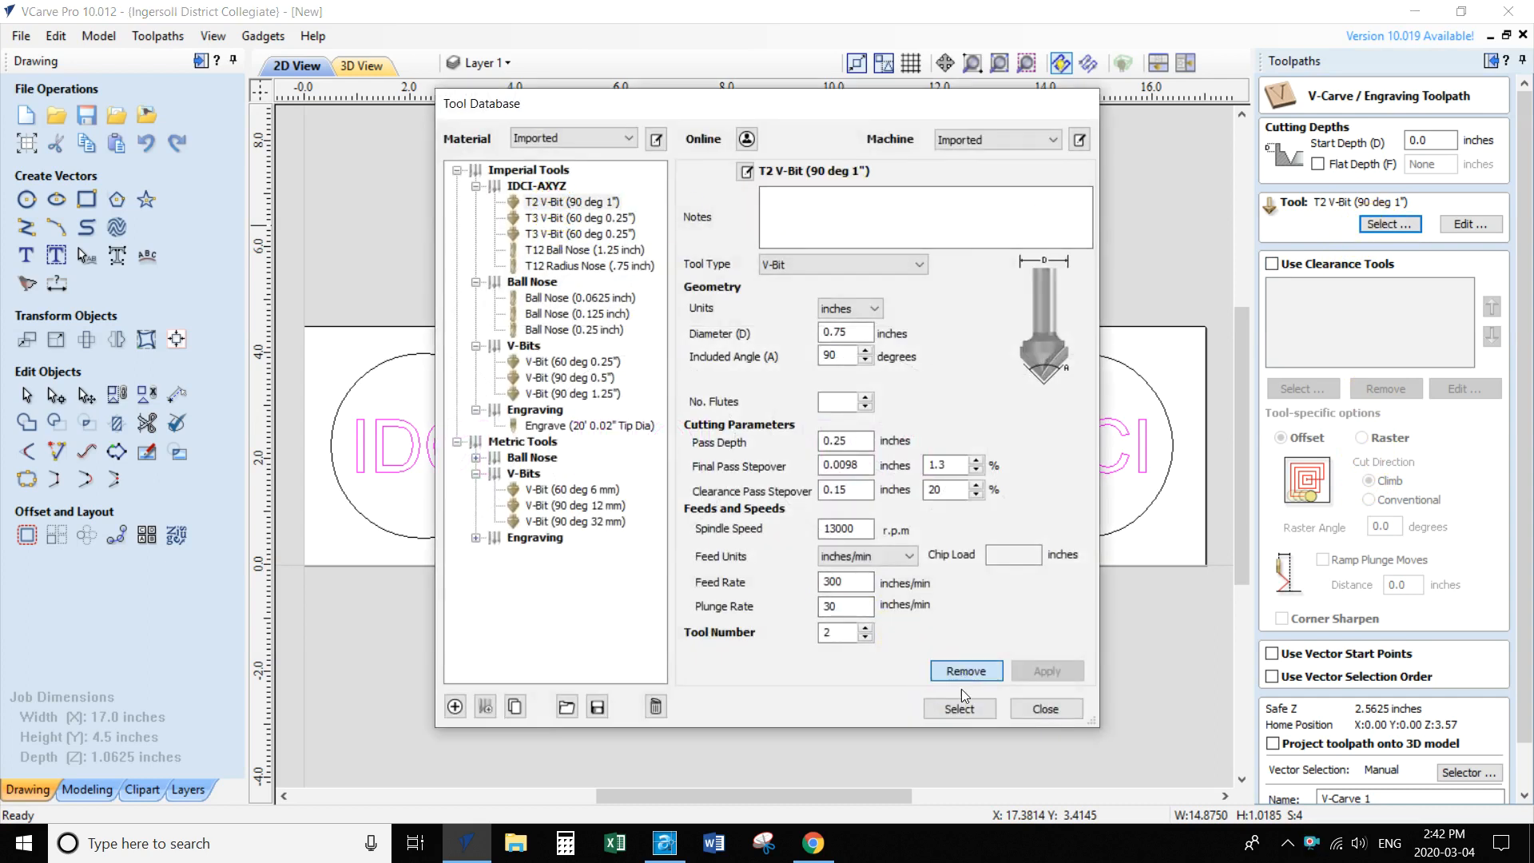
click(960, 709)
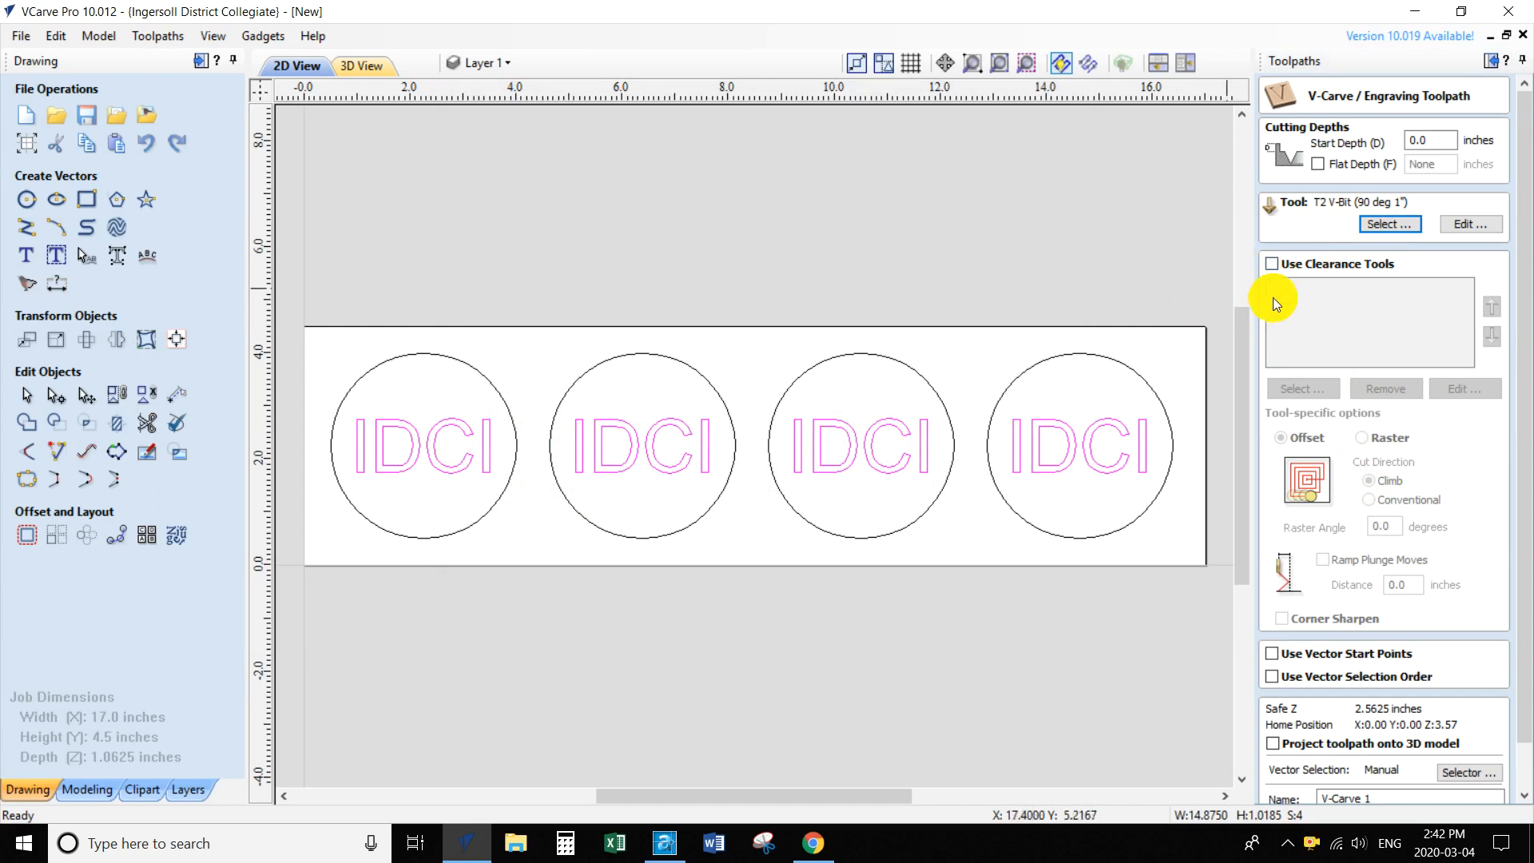
drag(1526, 441, 1526, 478)
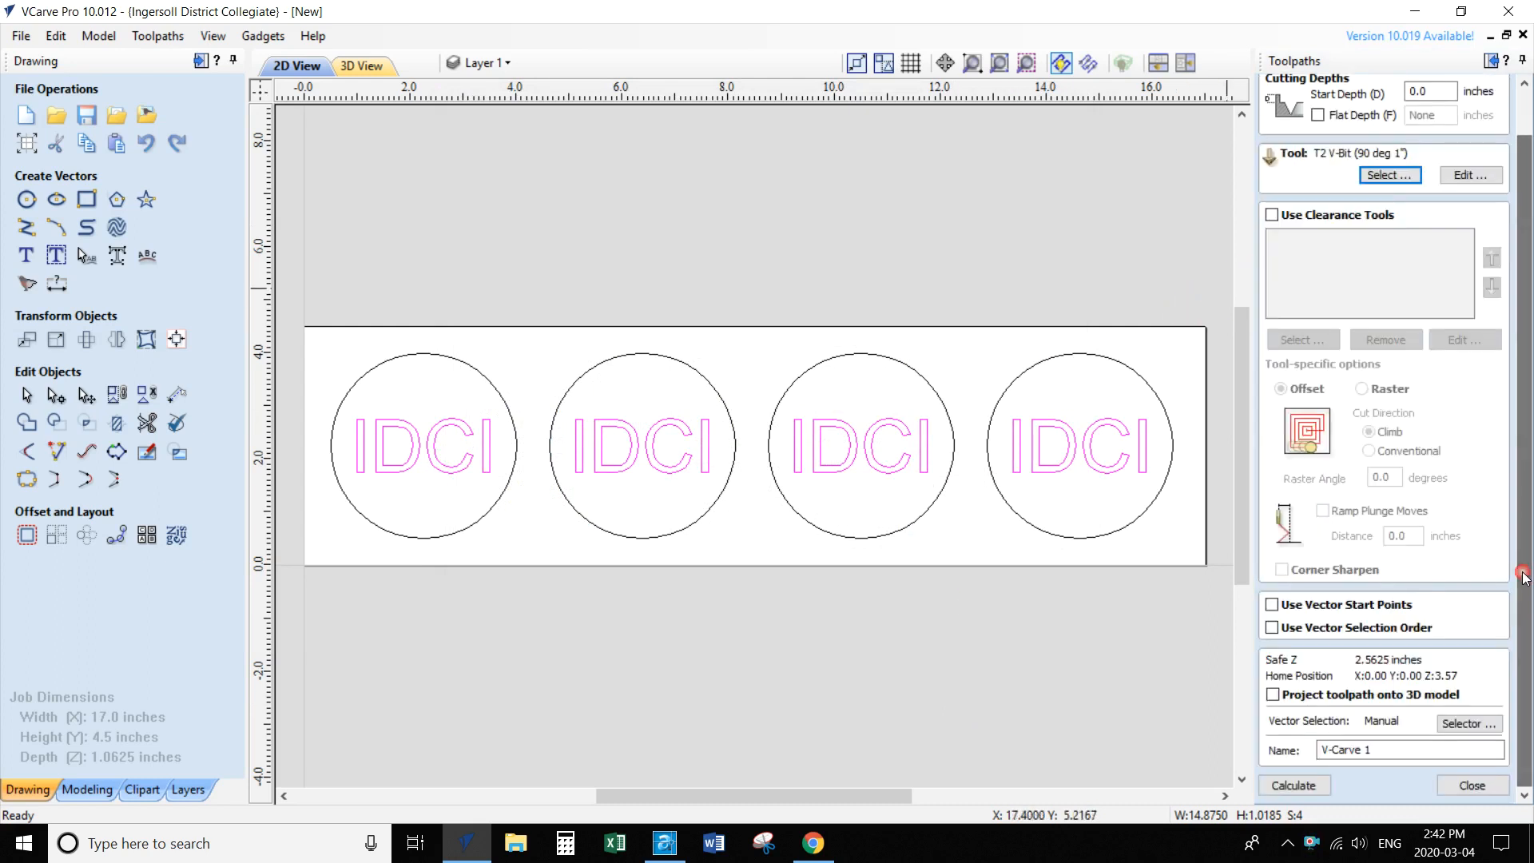
- Calculate the V-carve toolpath for the IDCI text and preview its carving on the birch board
click(1278, 784)
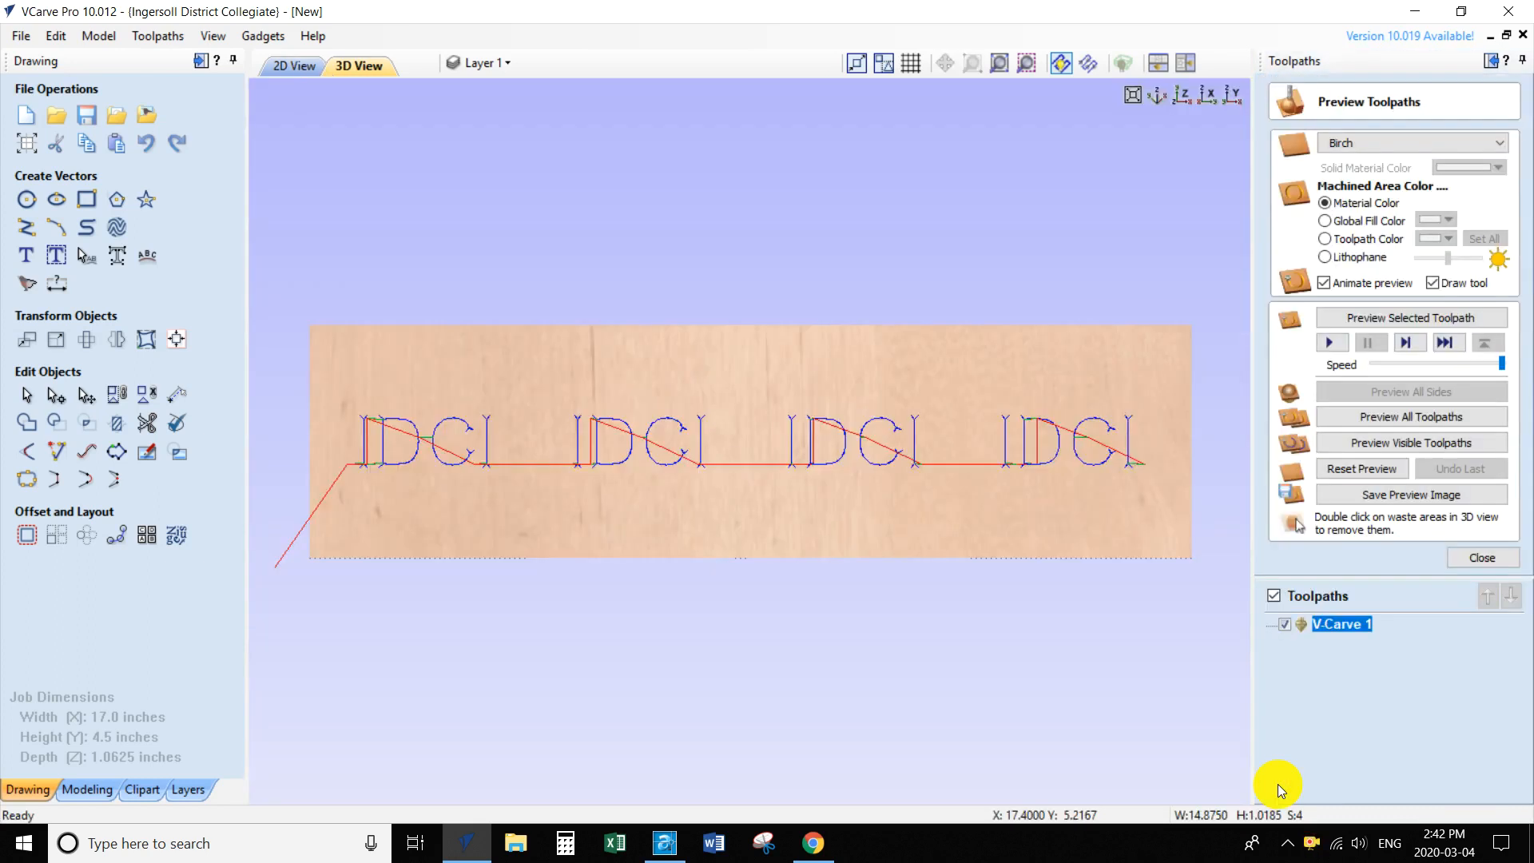
click(1348, 480)
click(1364, 442)
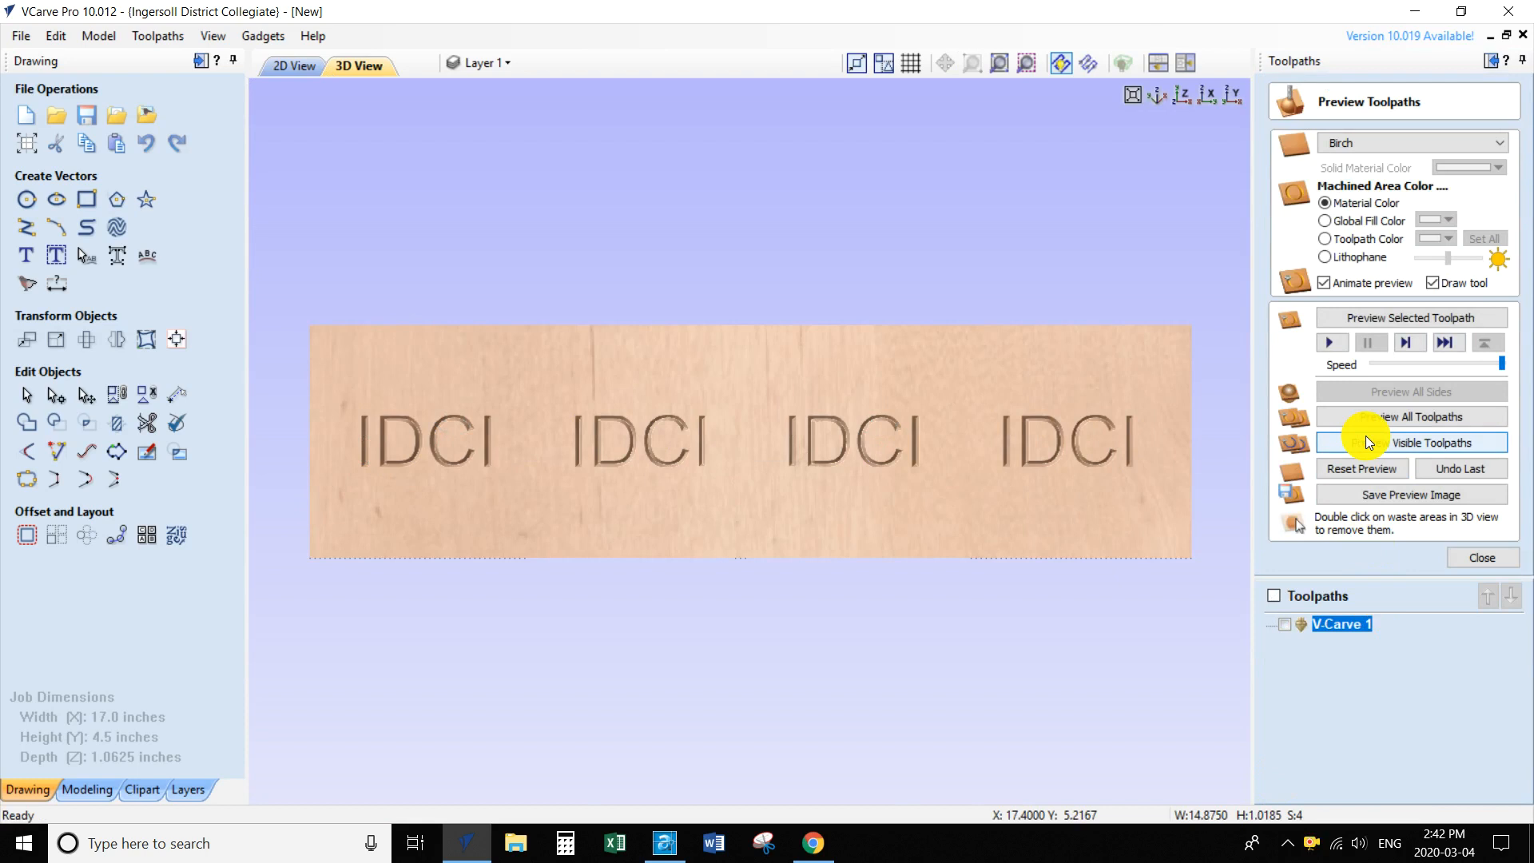
click(1482, 560)
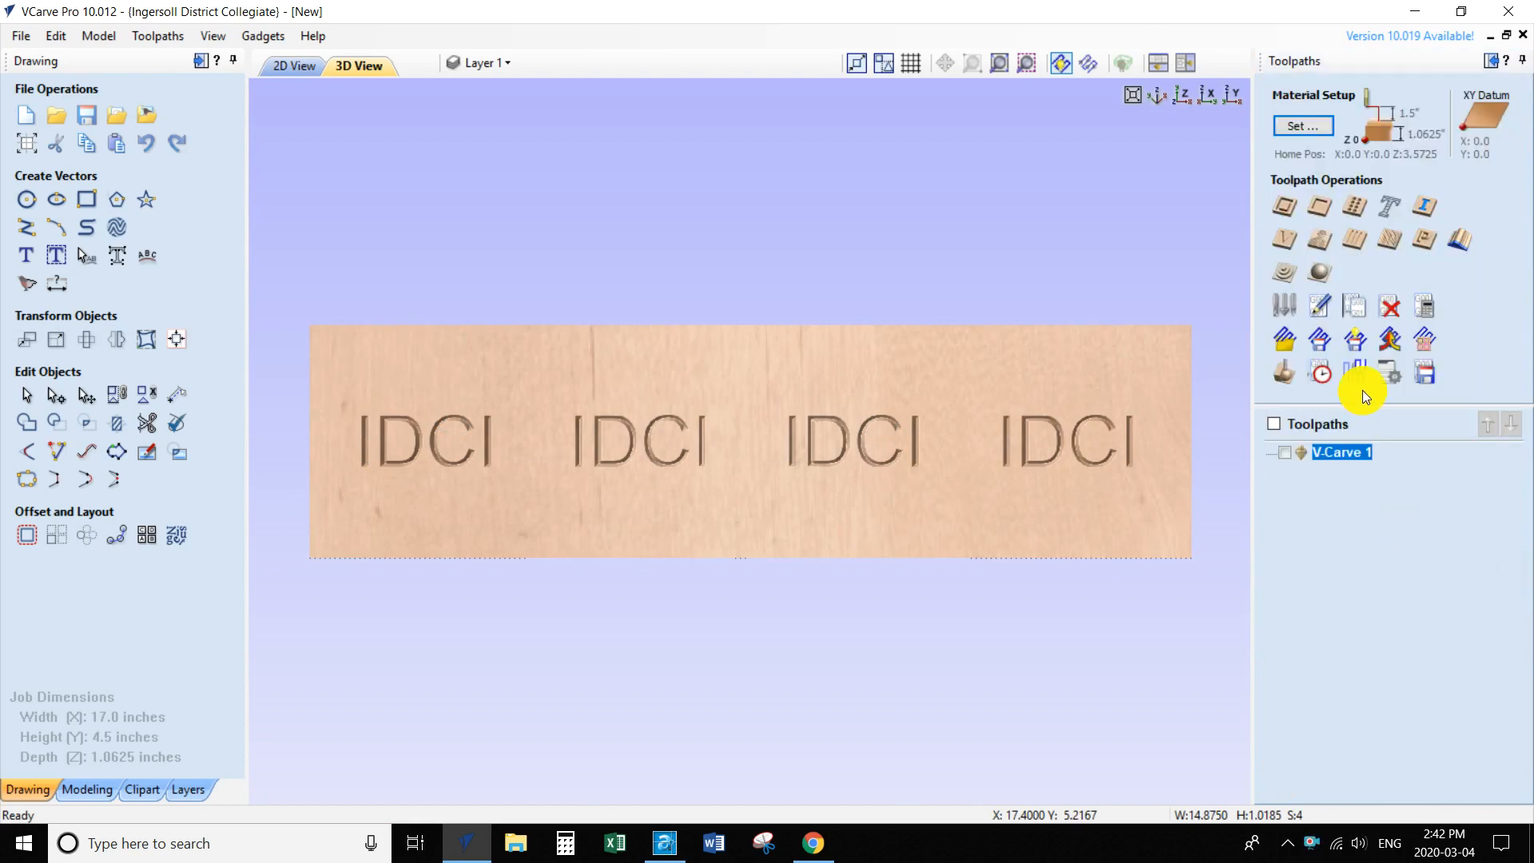
- Select all four circles in the 2D view and start a 2D Profile toolpath for them
click(295, 69)
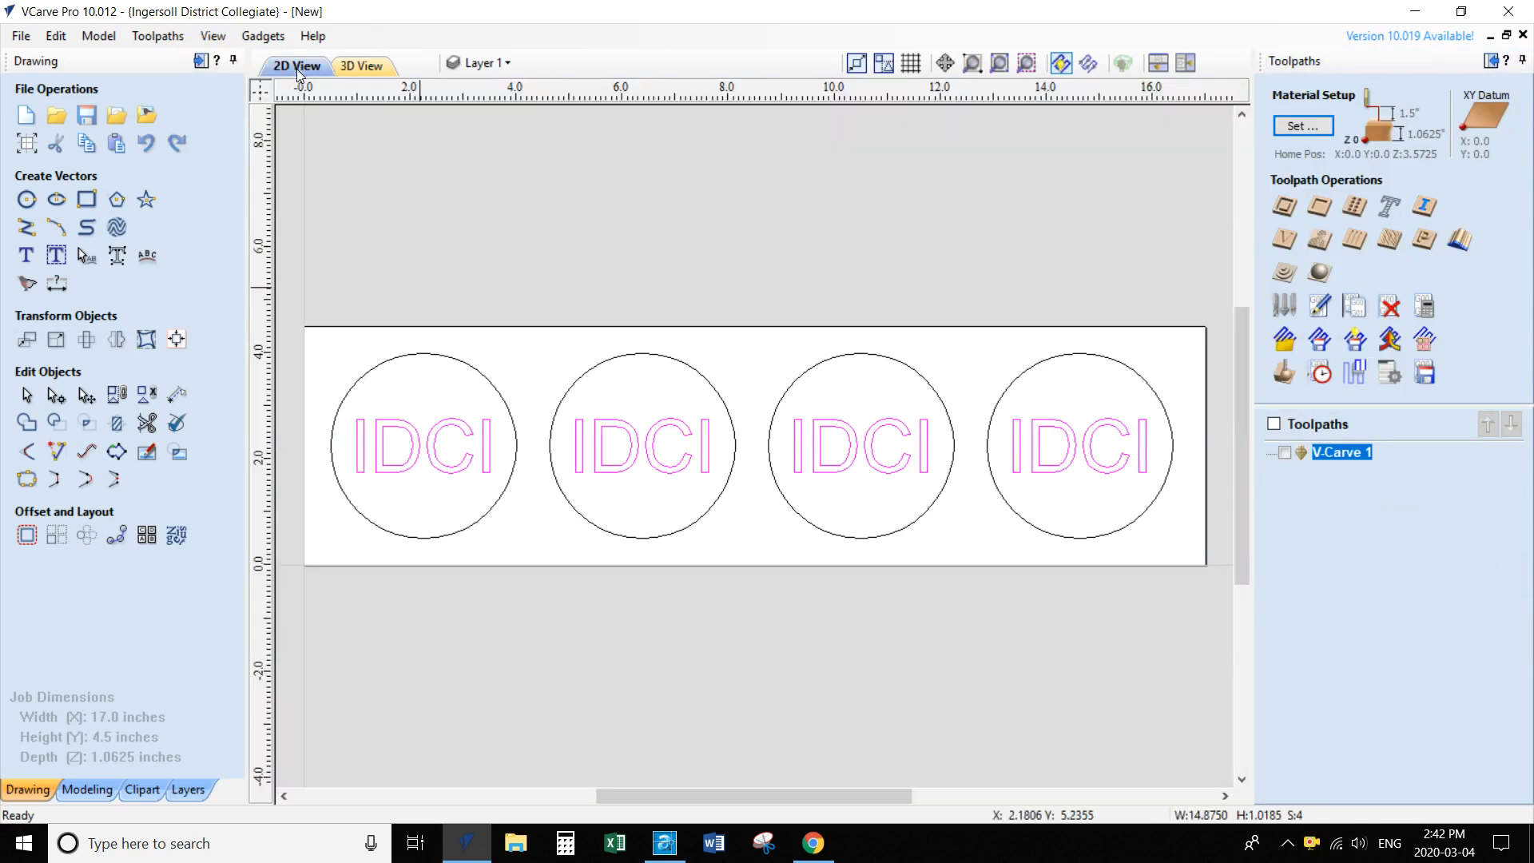
click(432, 353)
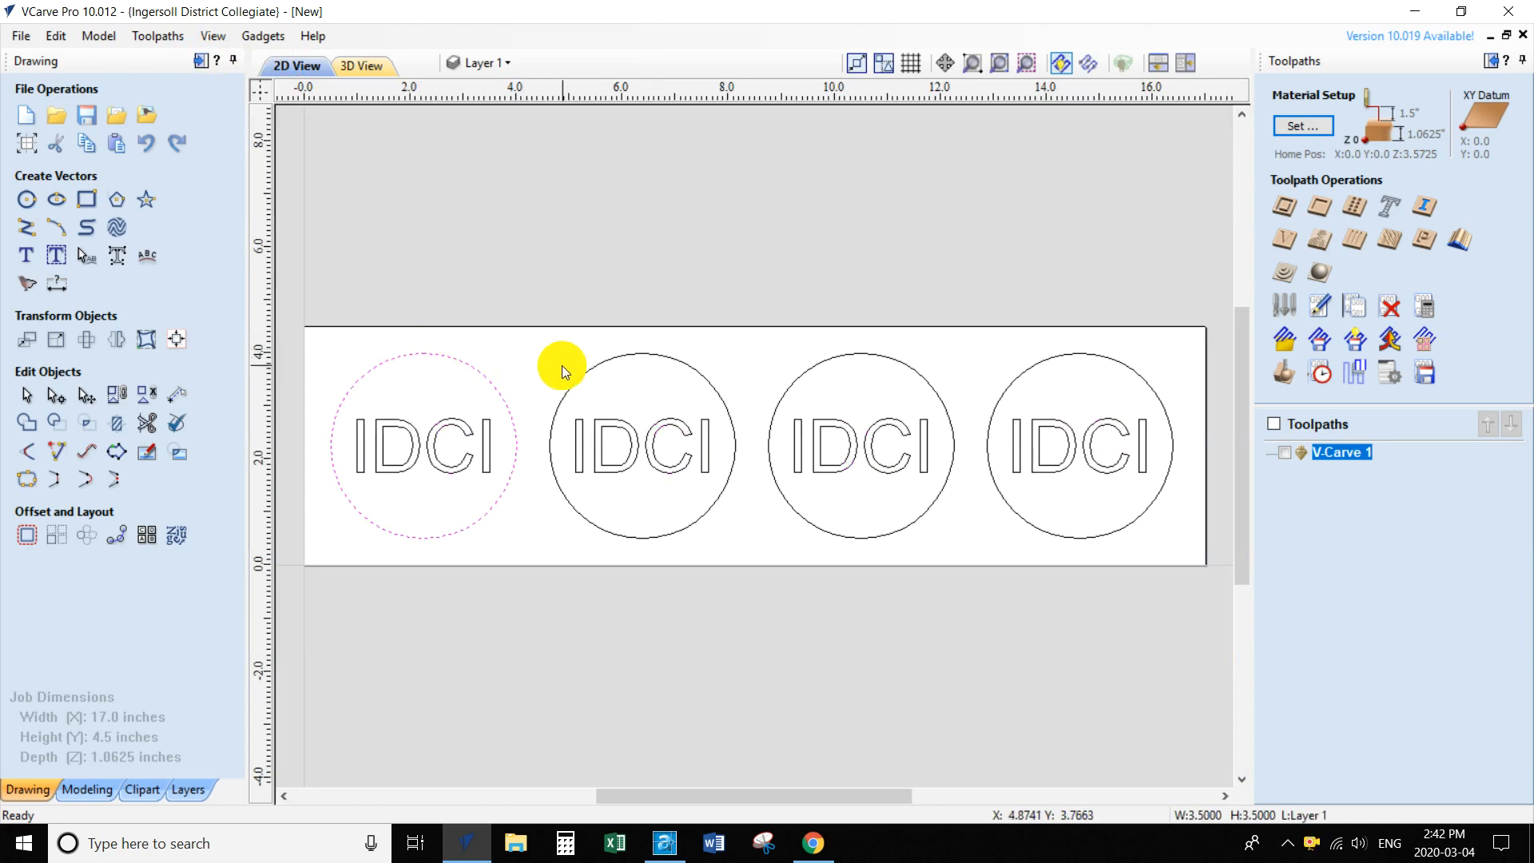
shift+click(592, 365)
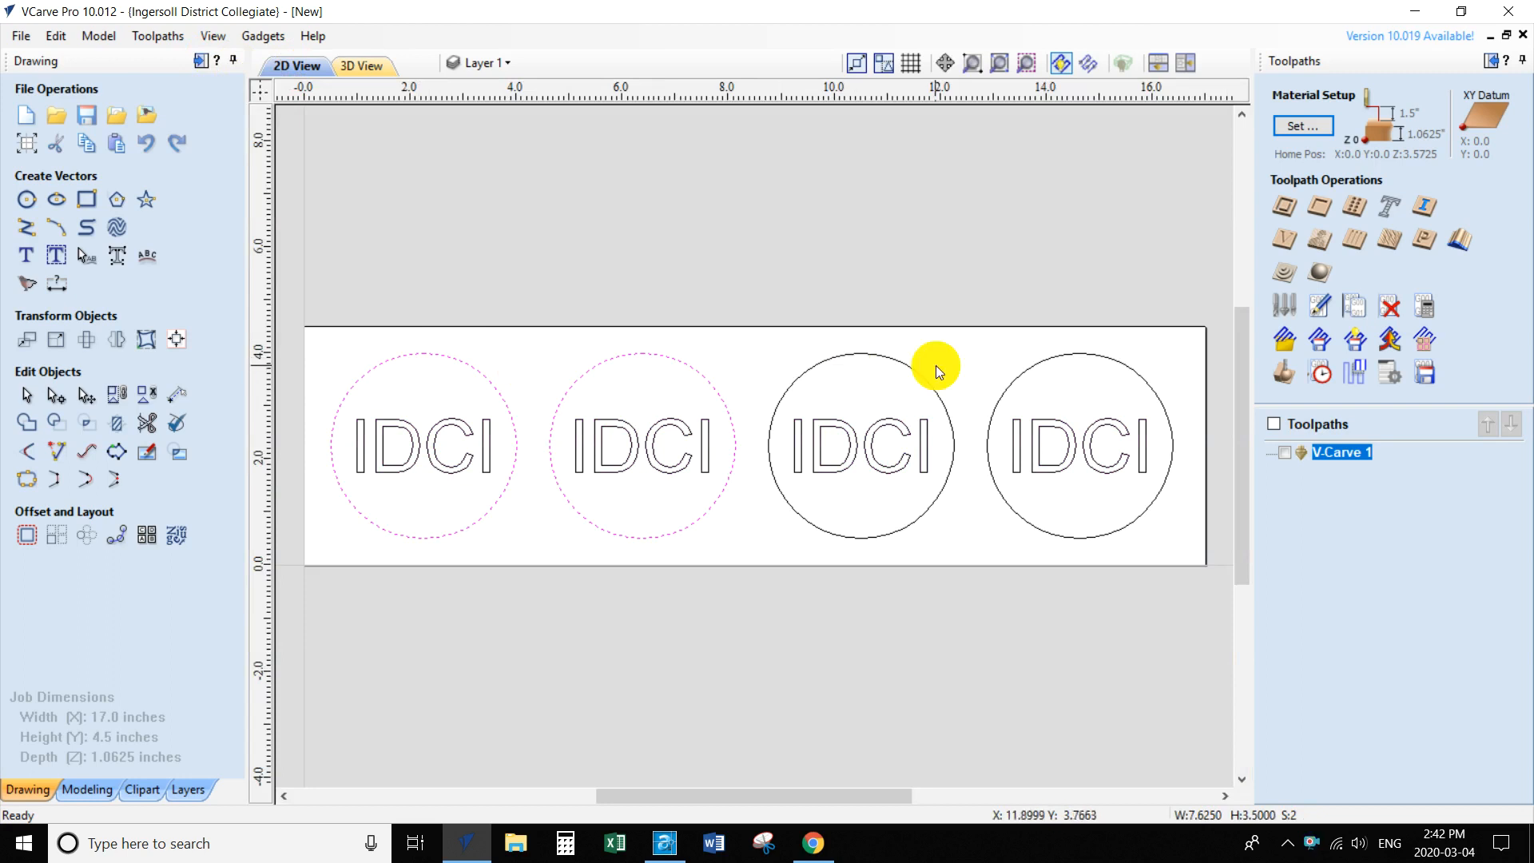
shift+click(909, 369)
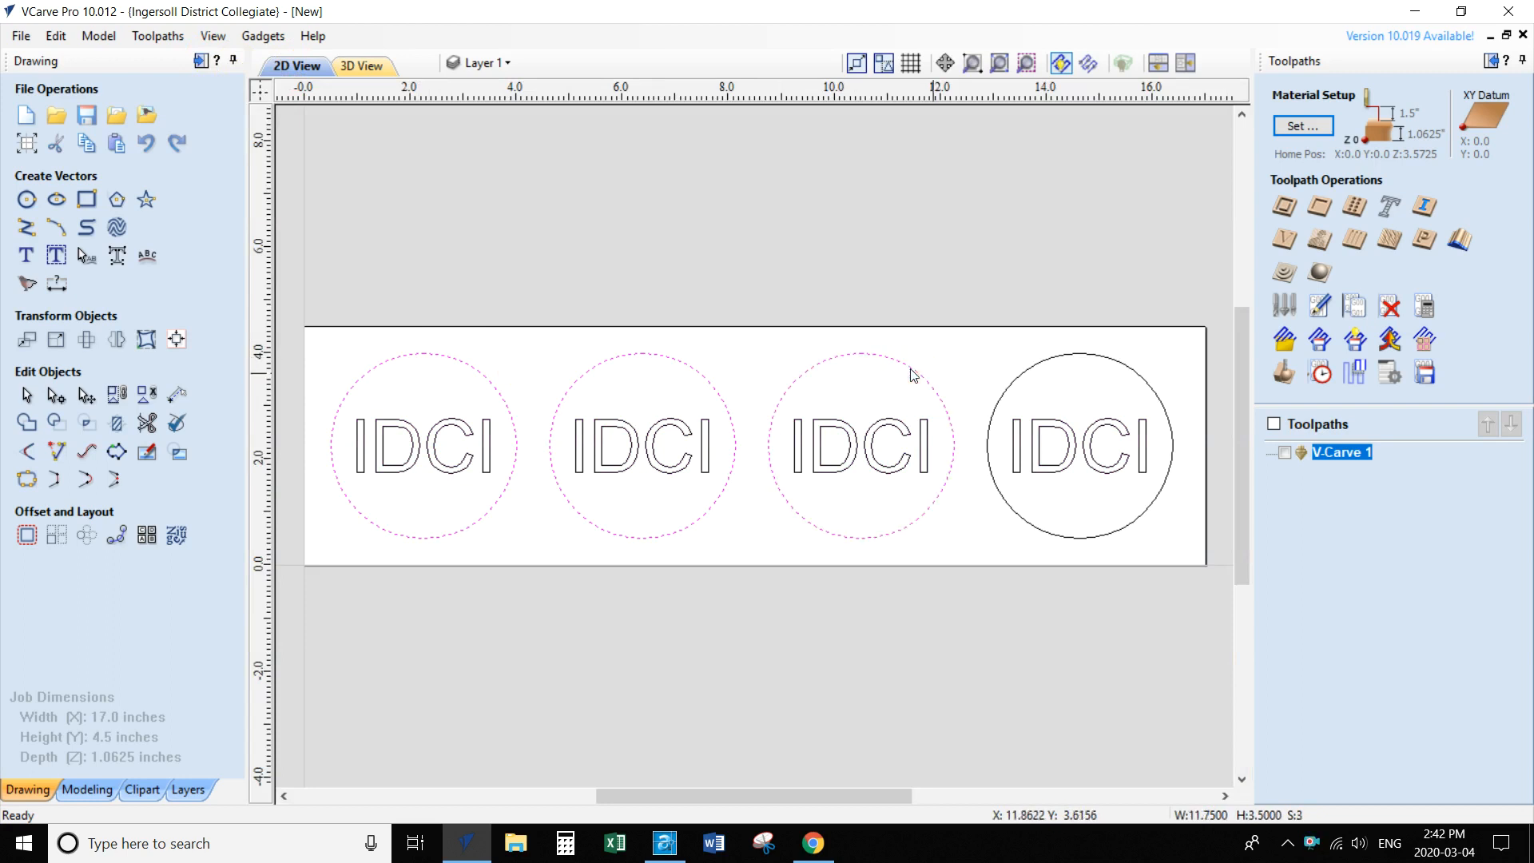
shift+click(1016, 374)
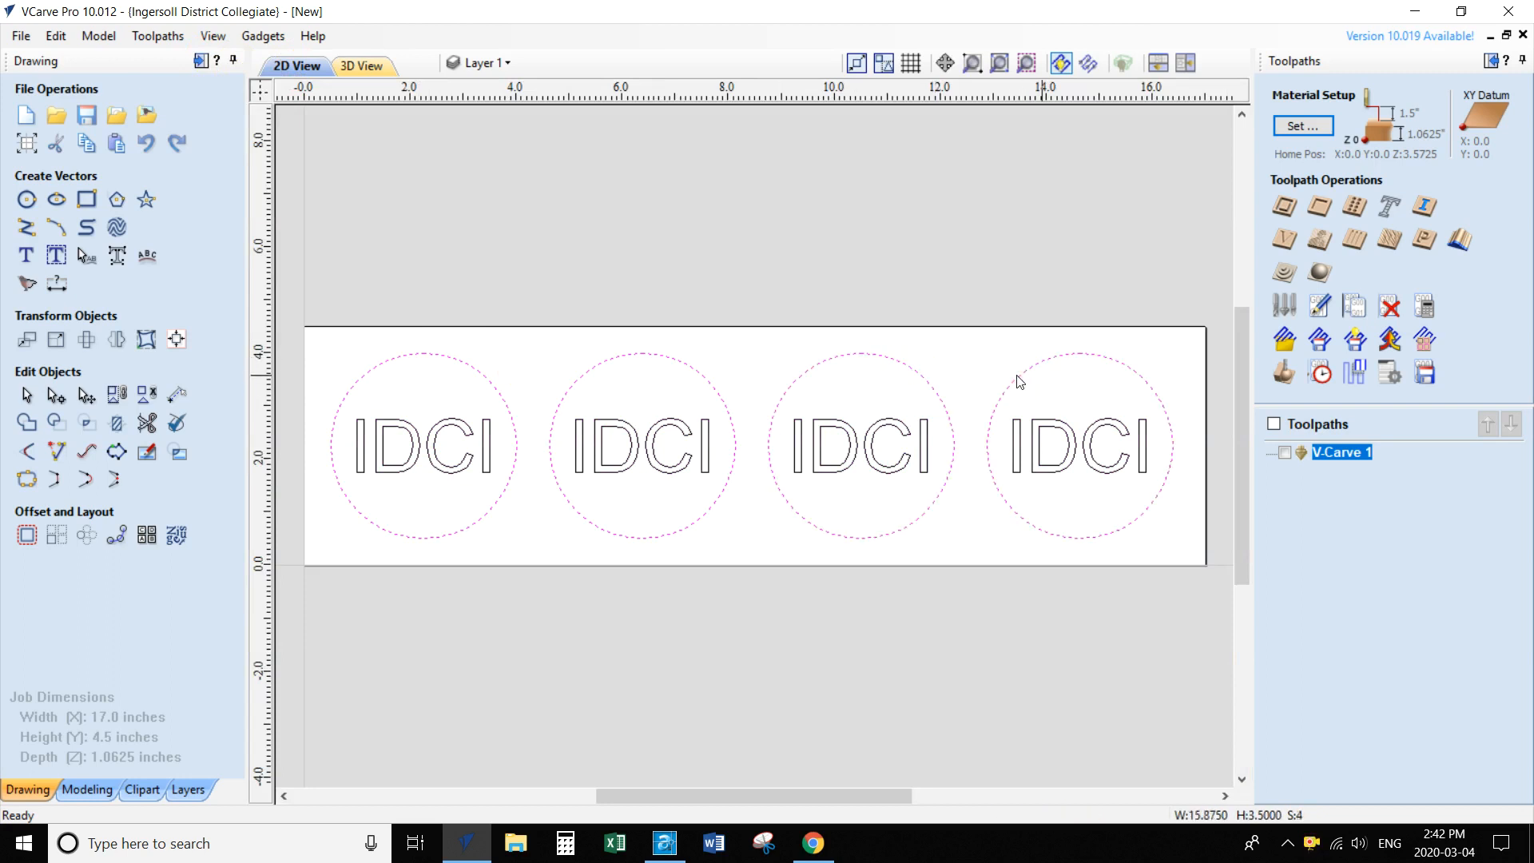
click(1285, 206)
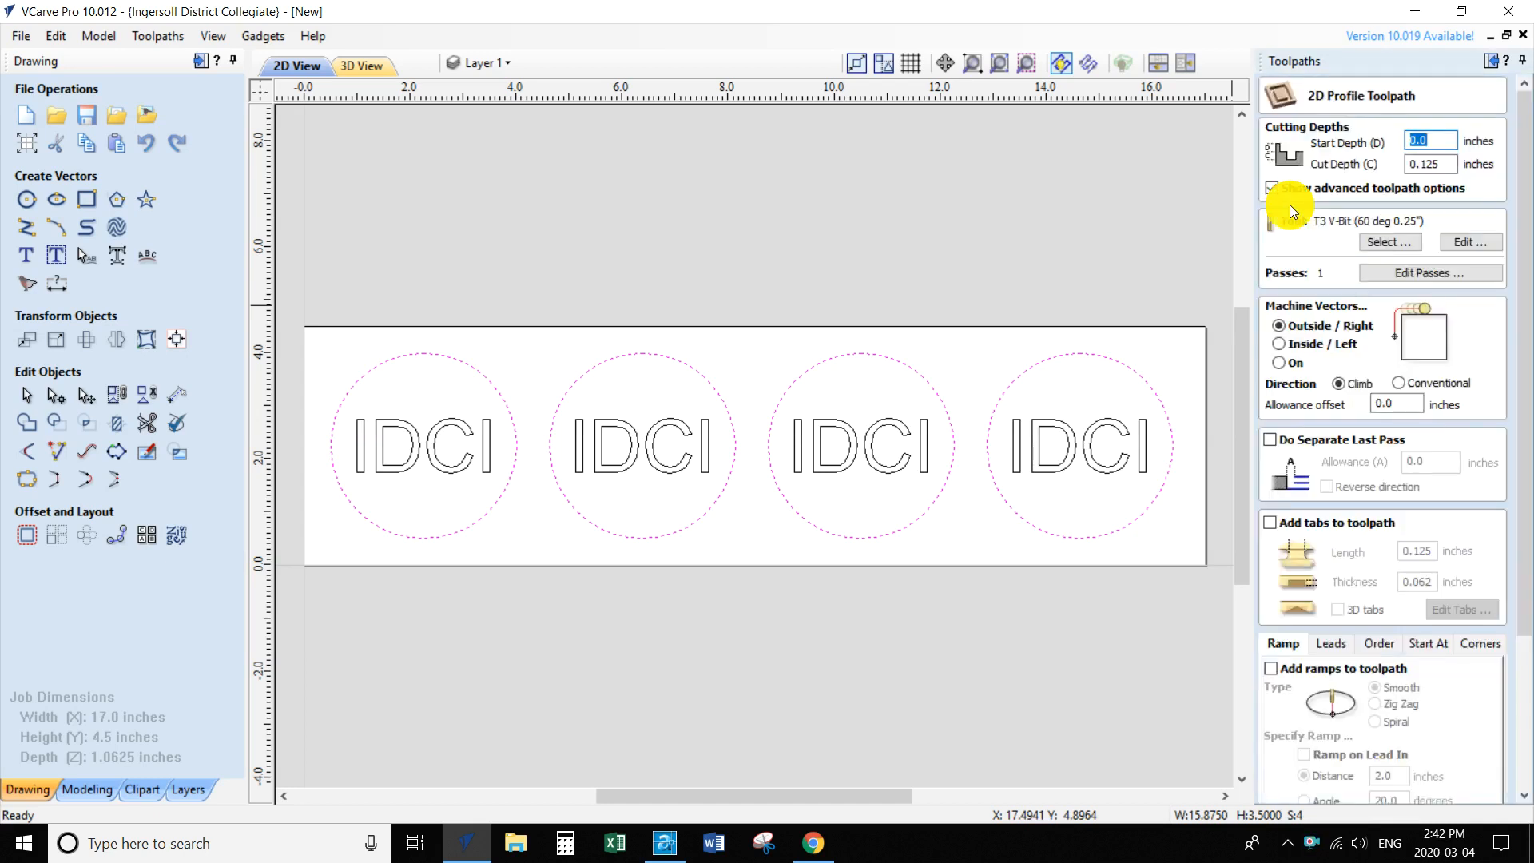
- Set the profile cut depth to .375 inches and choose the T4 End Mill (0.125 inch) from the IDCI-AXYZ tools
drag(1445, 163, 1332, 141)
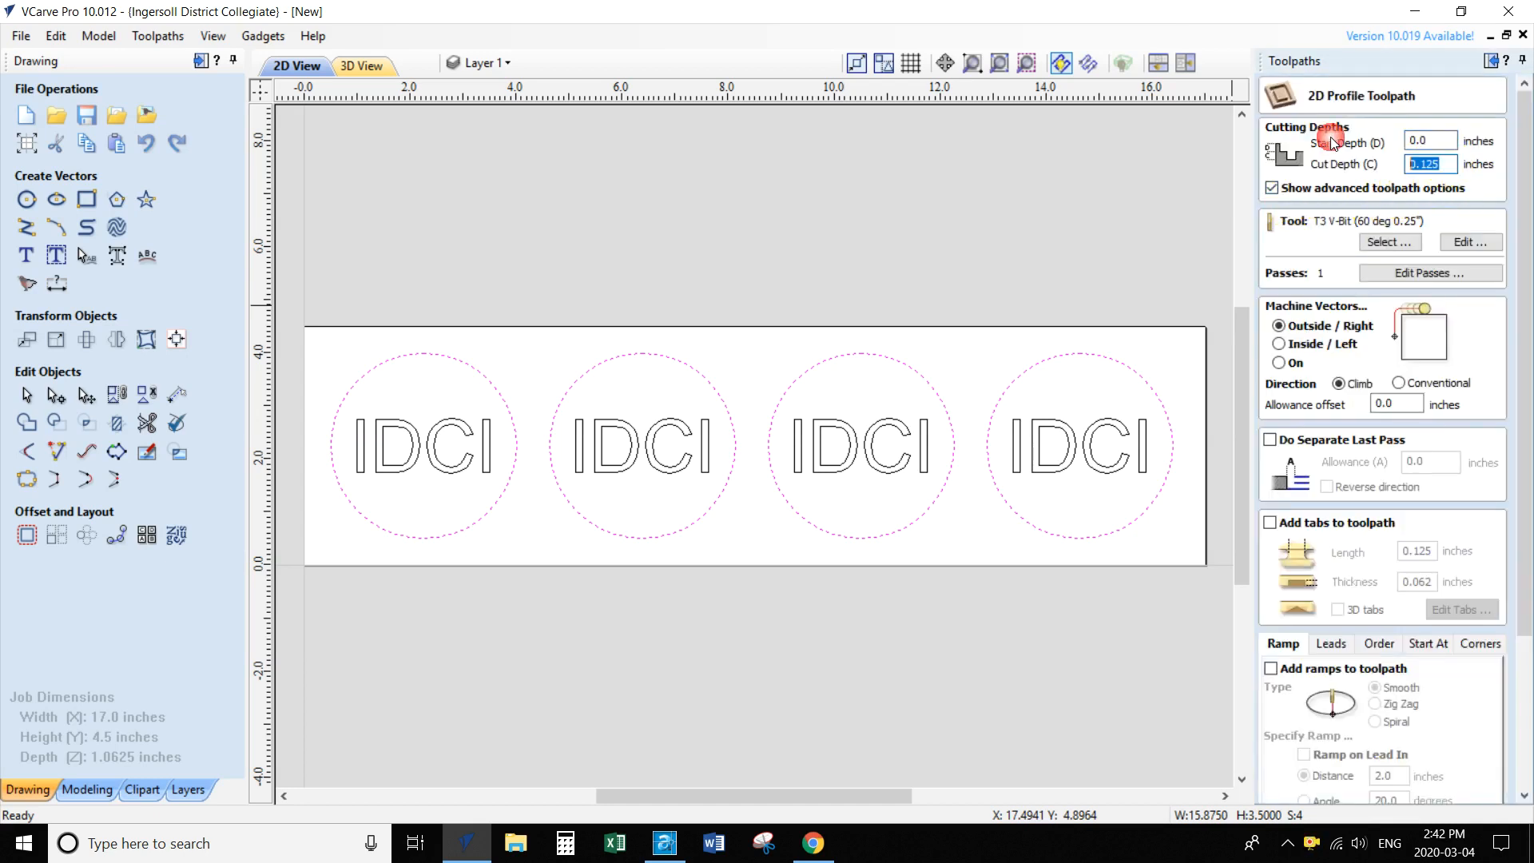
text(.375)
click(1376, 241)
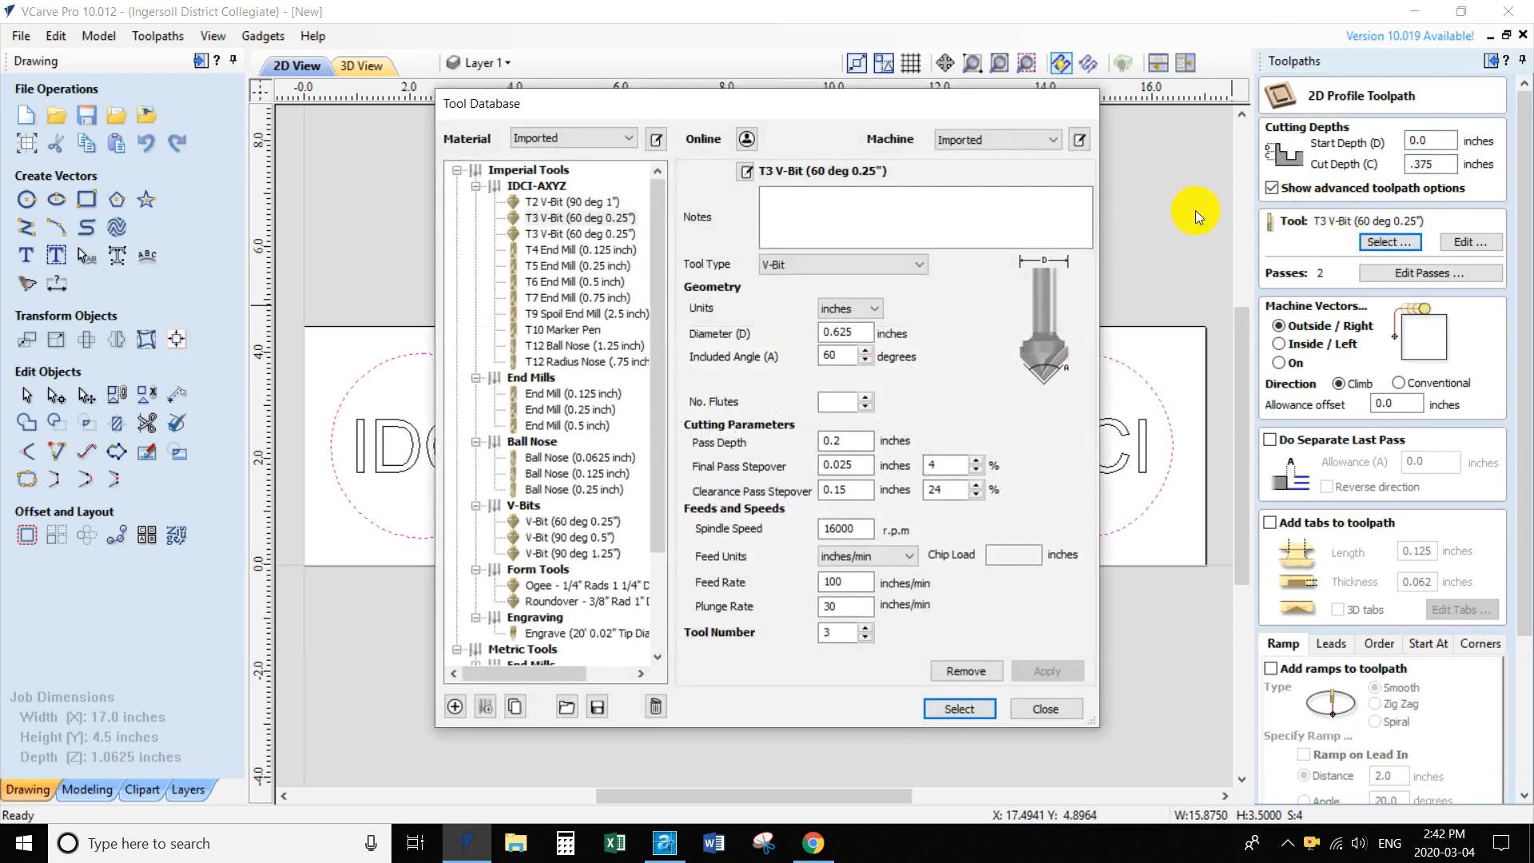
click(540, 251)
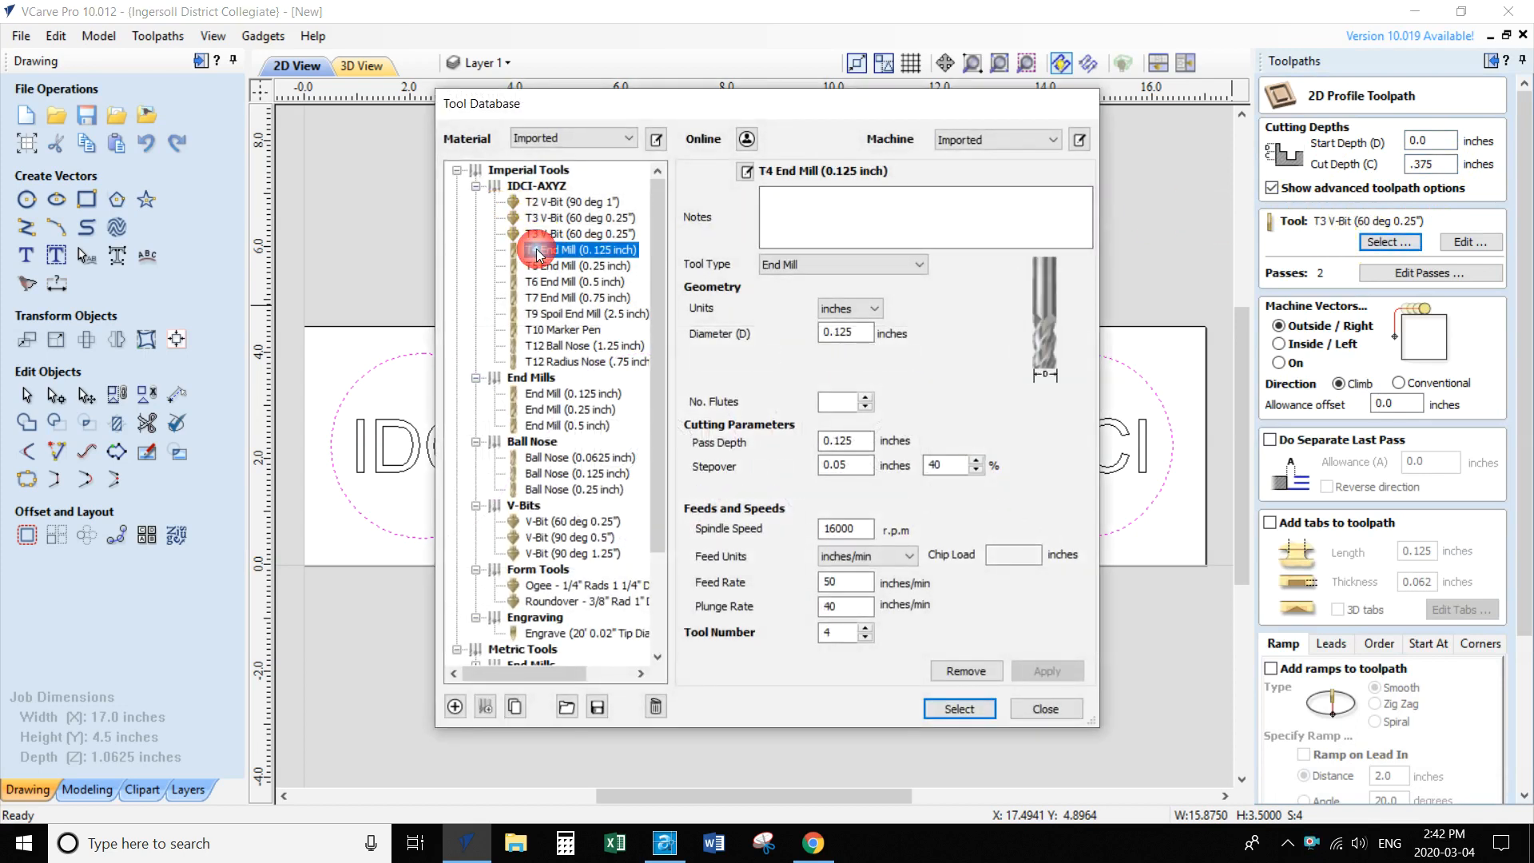
click(963, 708)
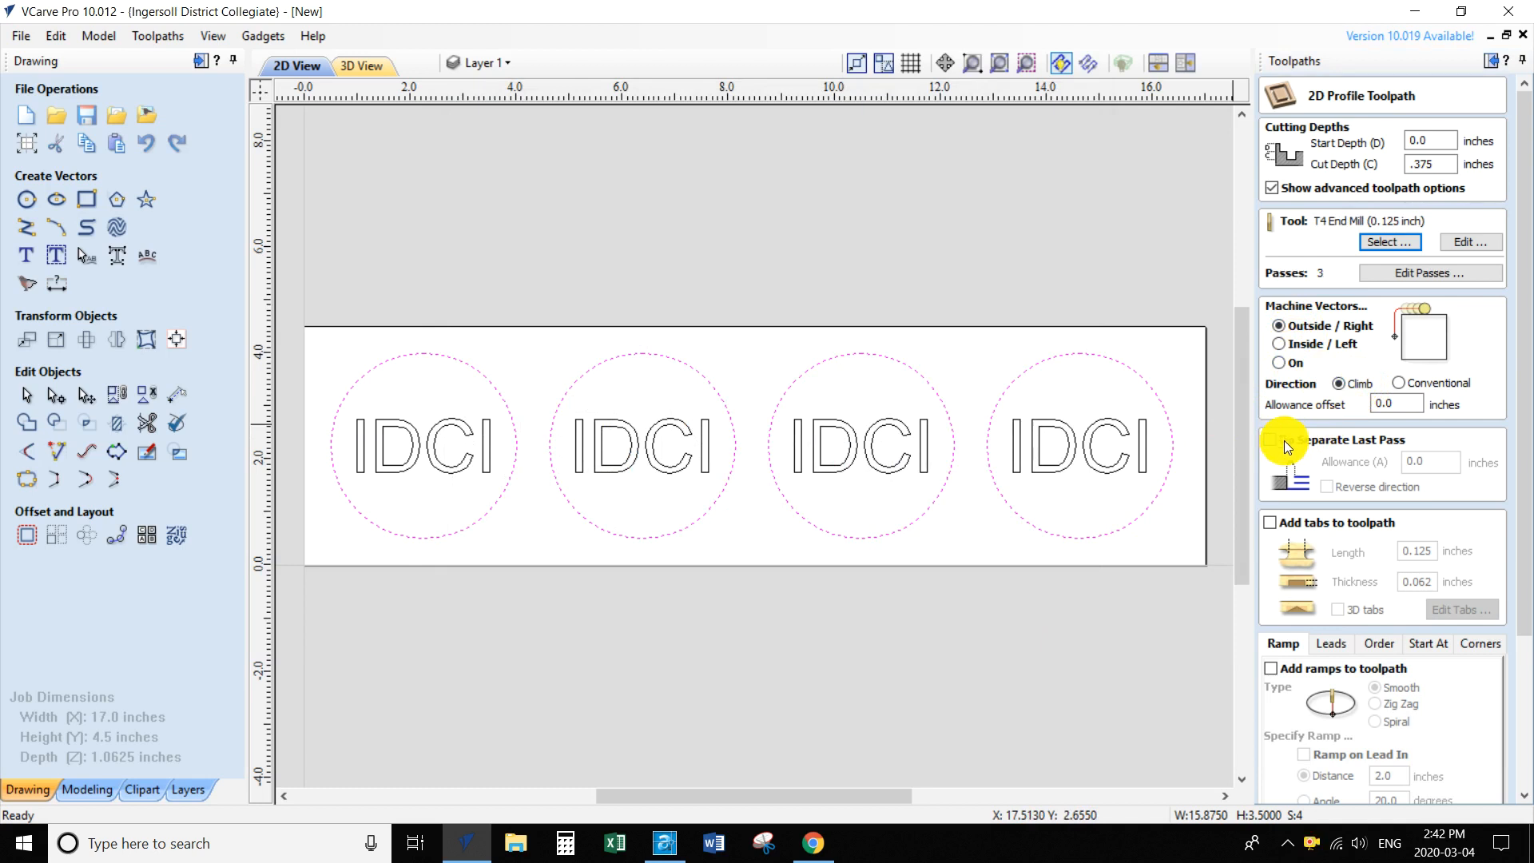
- Add tabs to the profile toolpath with a length of .25 inches and a thickness of .125 inches
click(1270, 523)
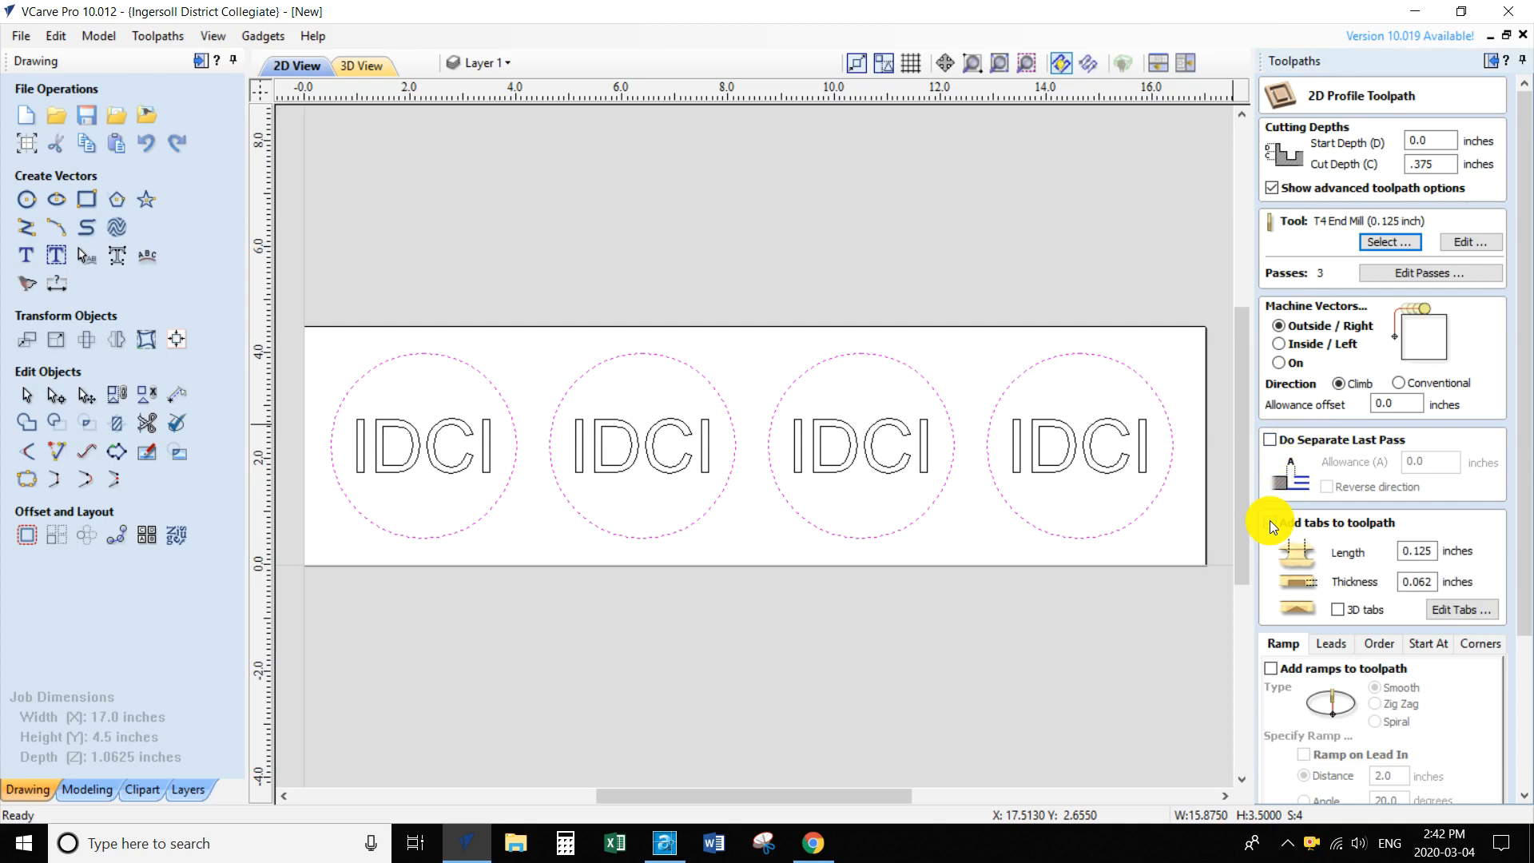
double_click(1429, 551)
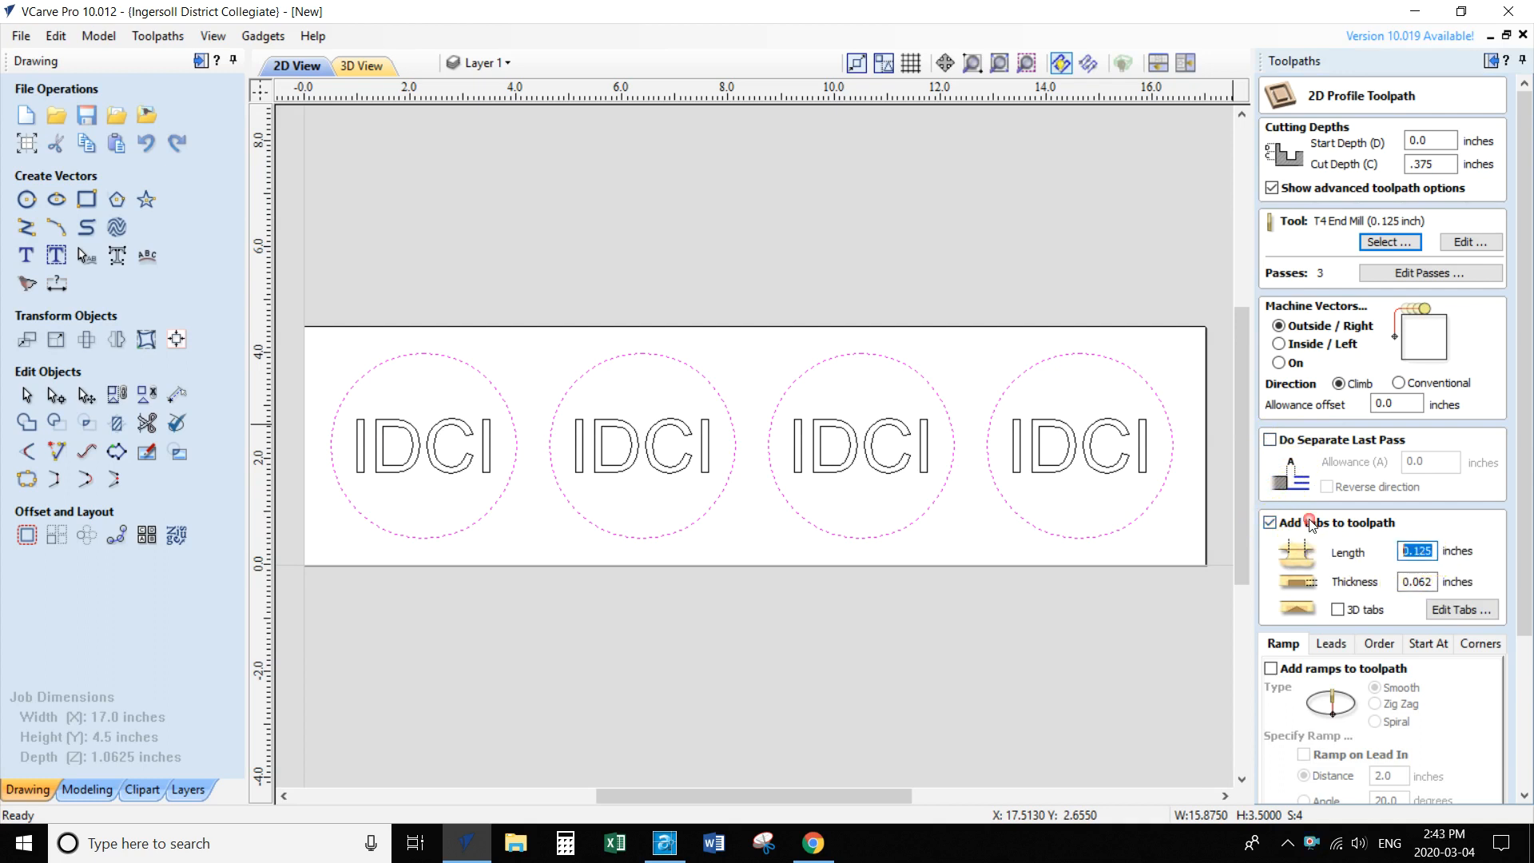
text(.25)
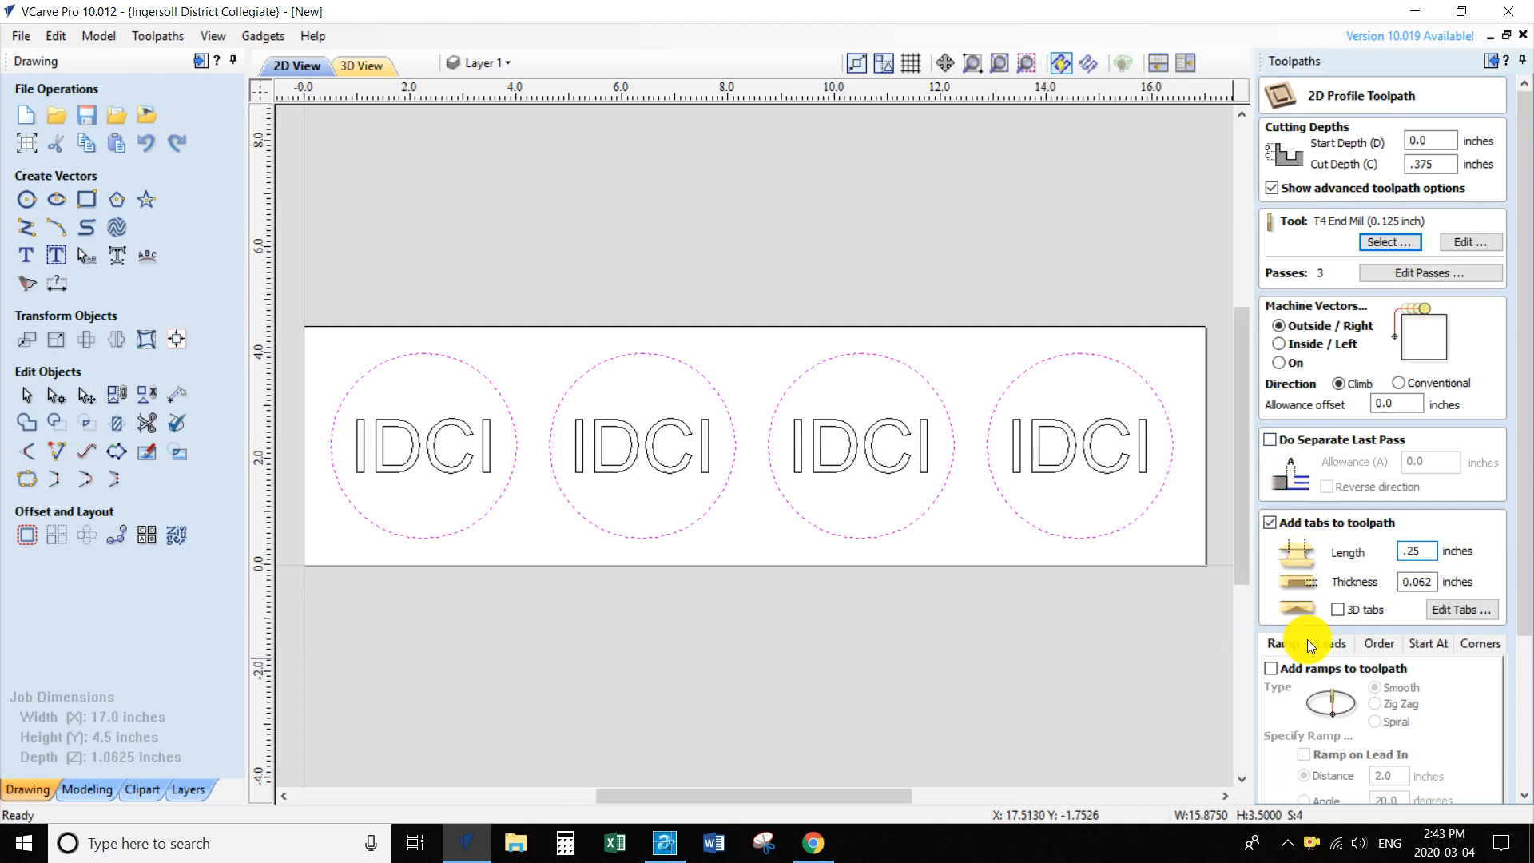
double_click(1428, 583)
text(.125)
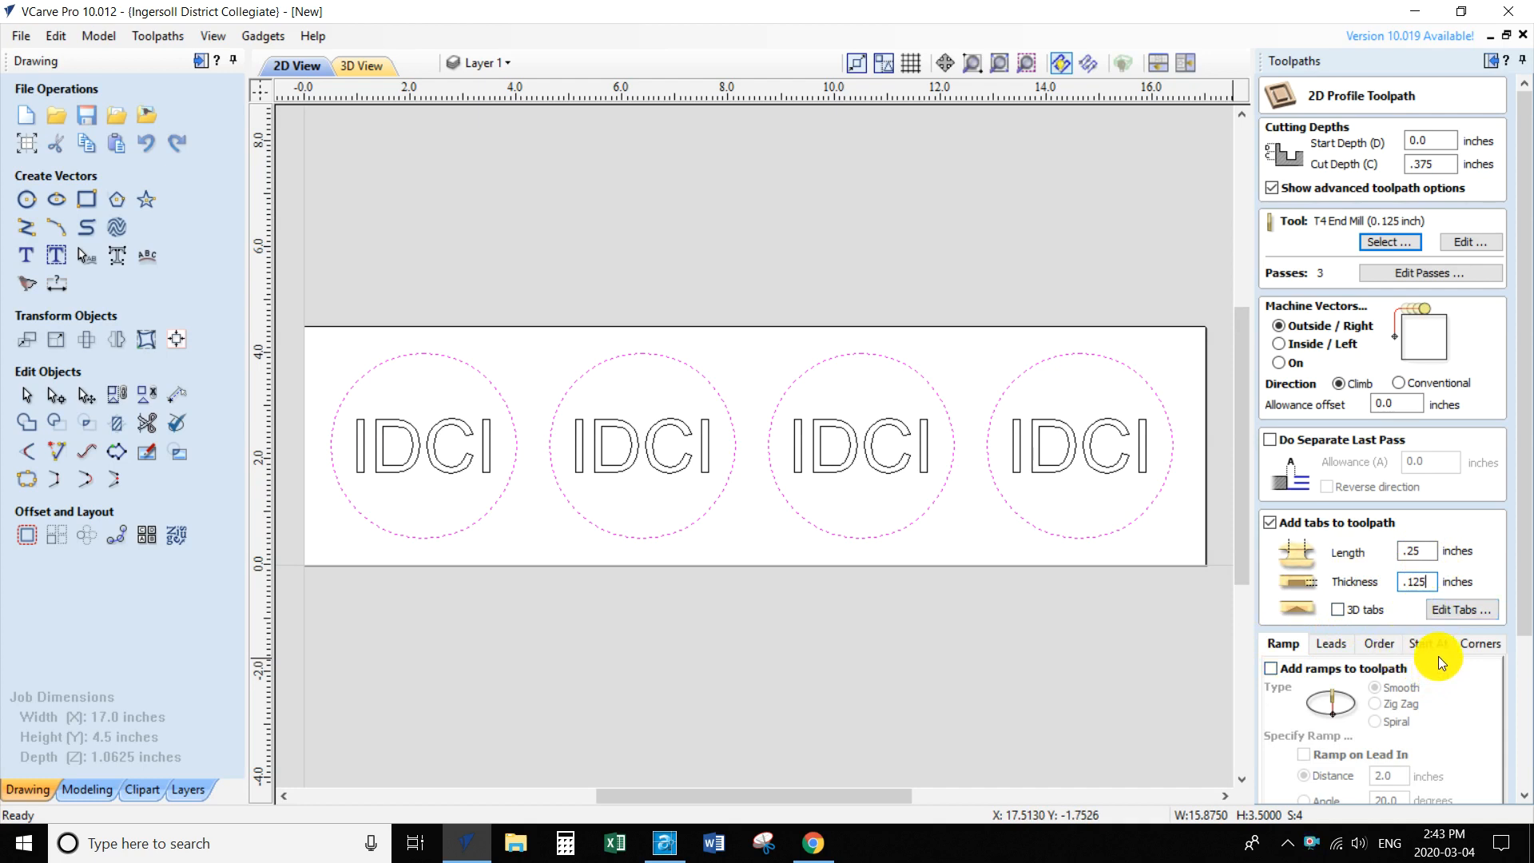
- Place two tabs on each of the four circles, one at the left and one at the right edge at mid-height
click(1448, 611)
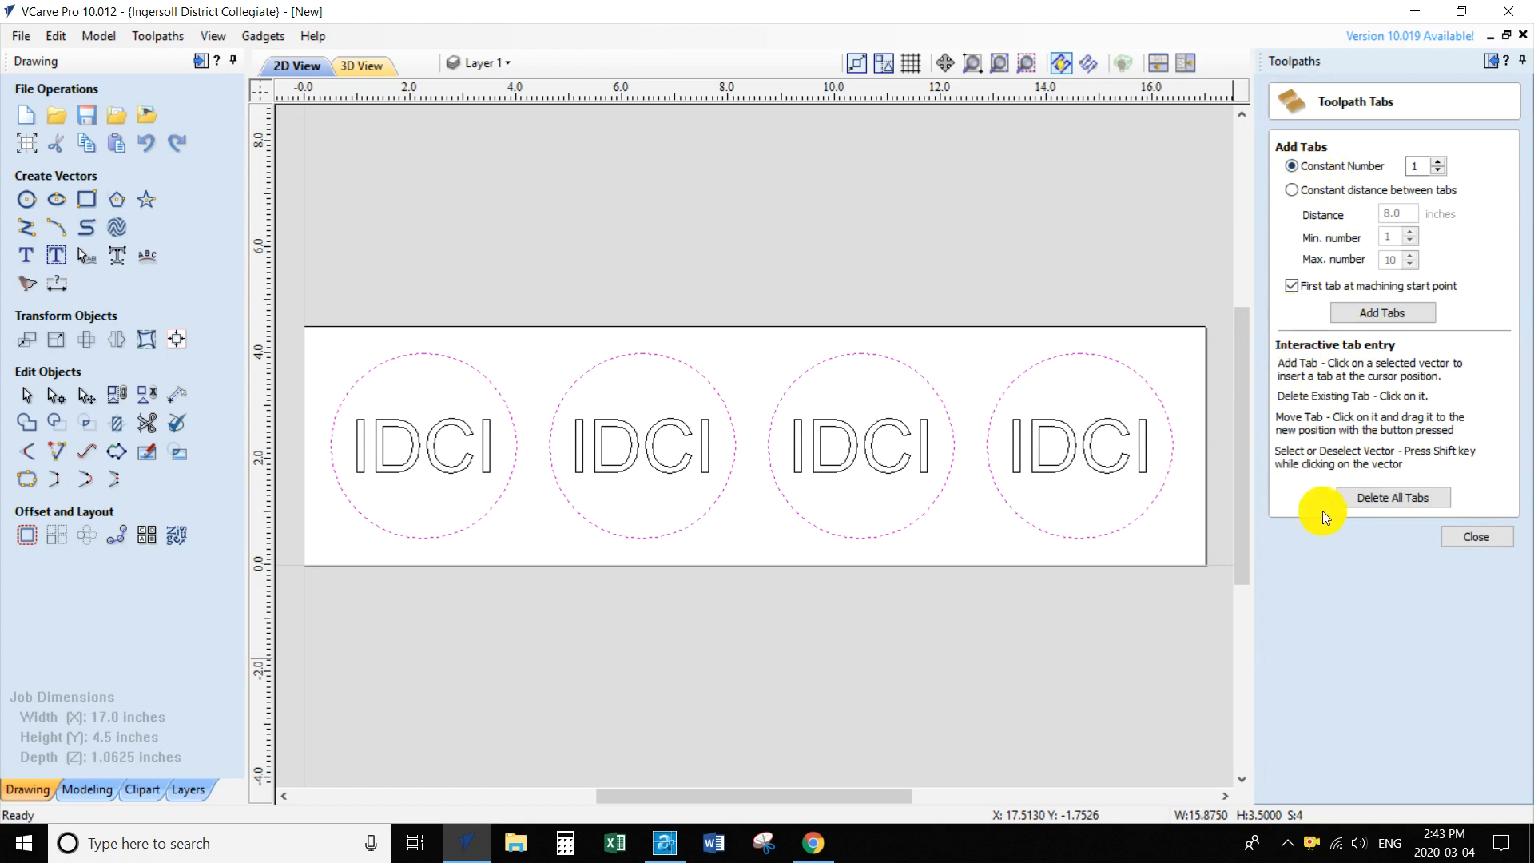
click(329, 441)
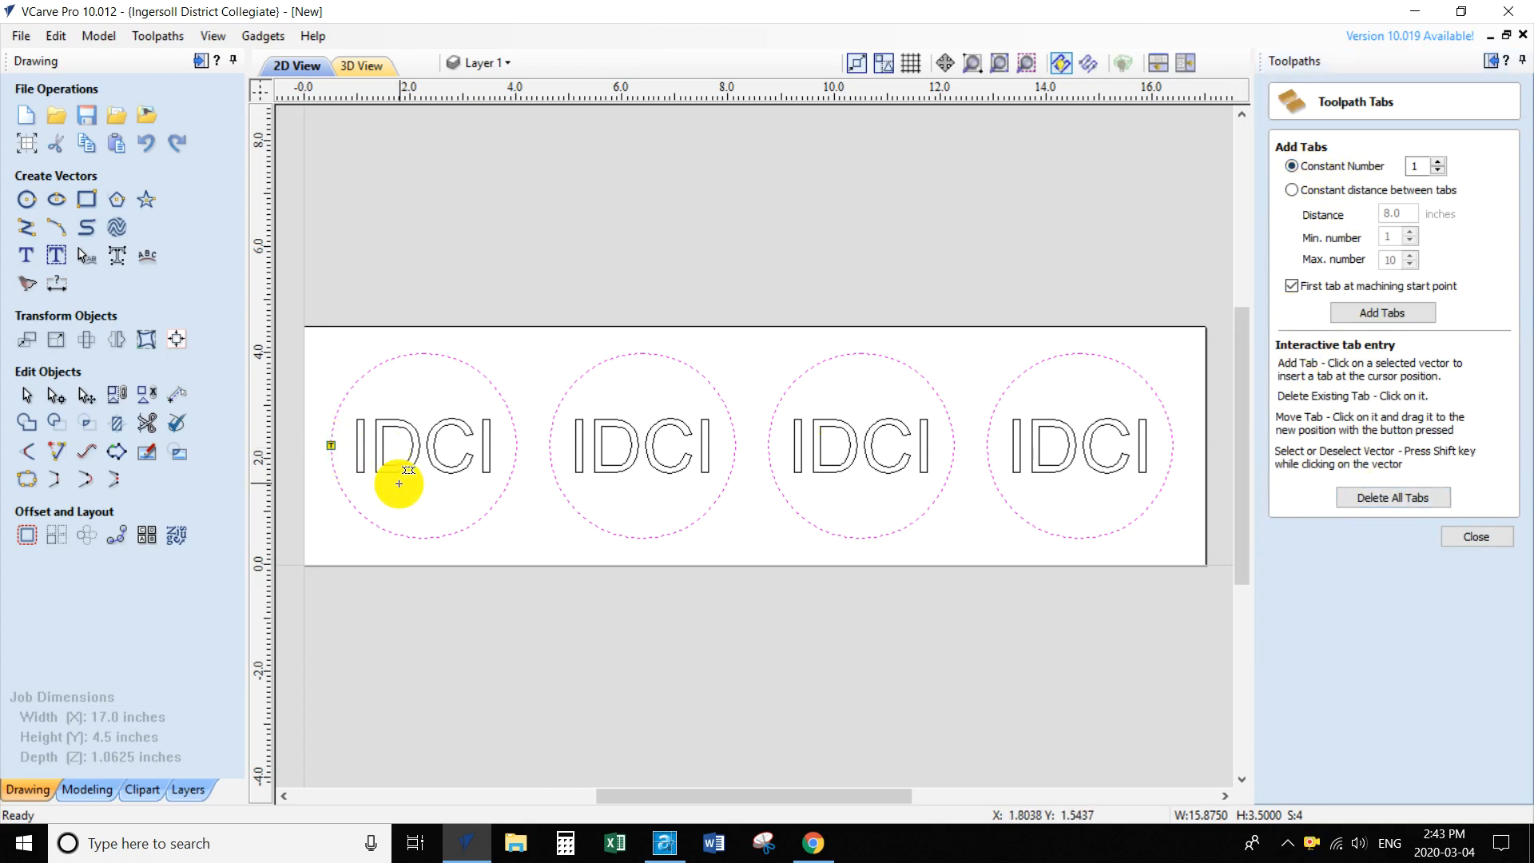
click(518, 446)
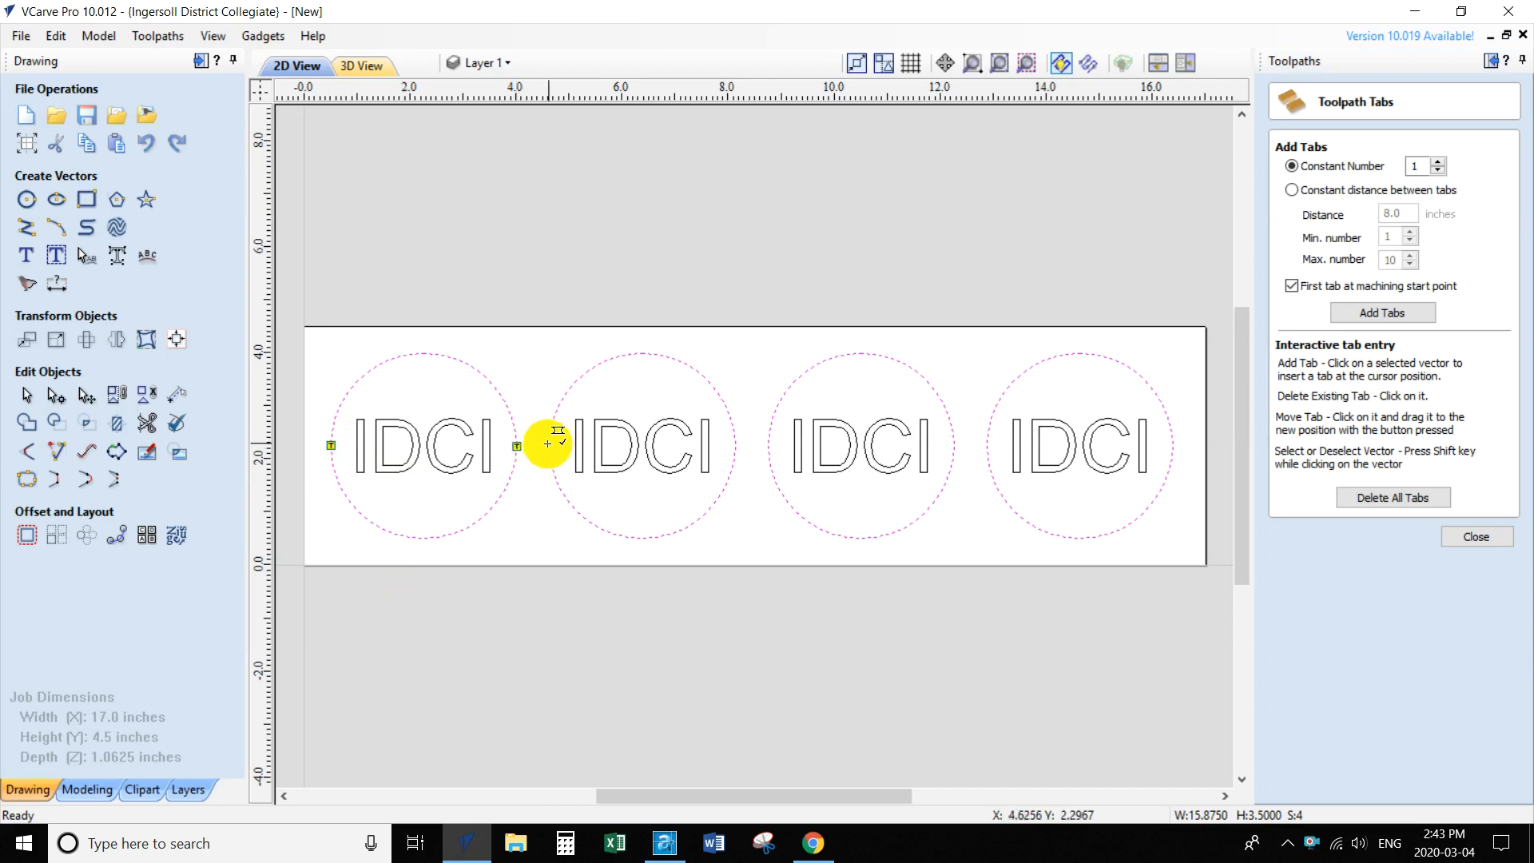
click(549, 444)
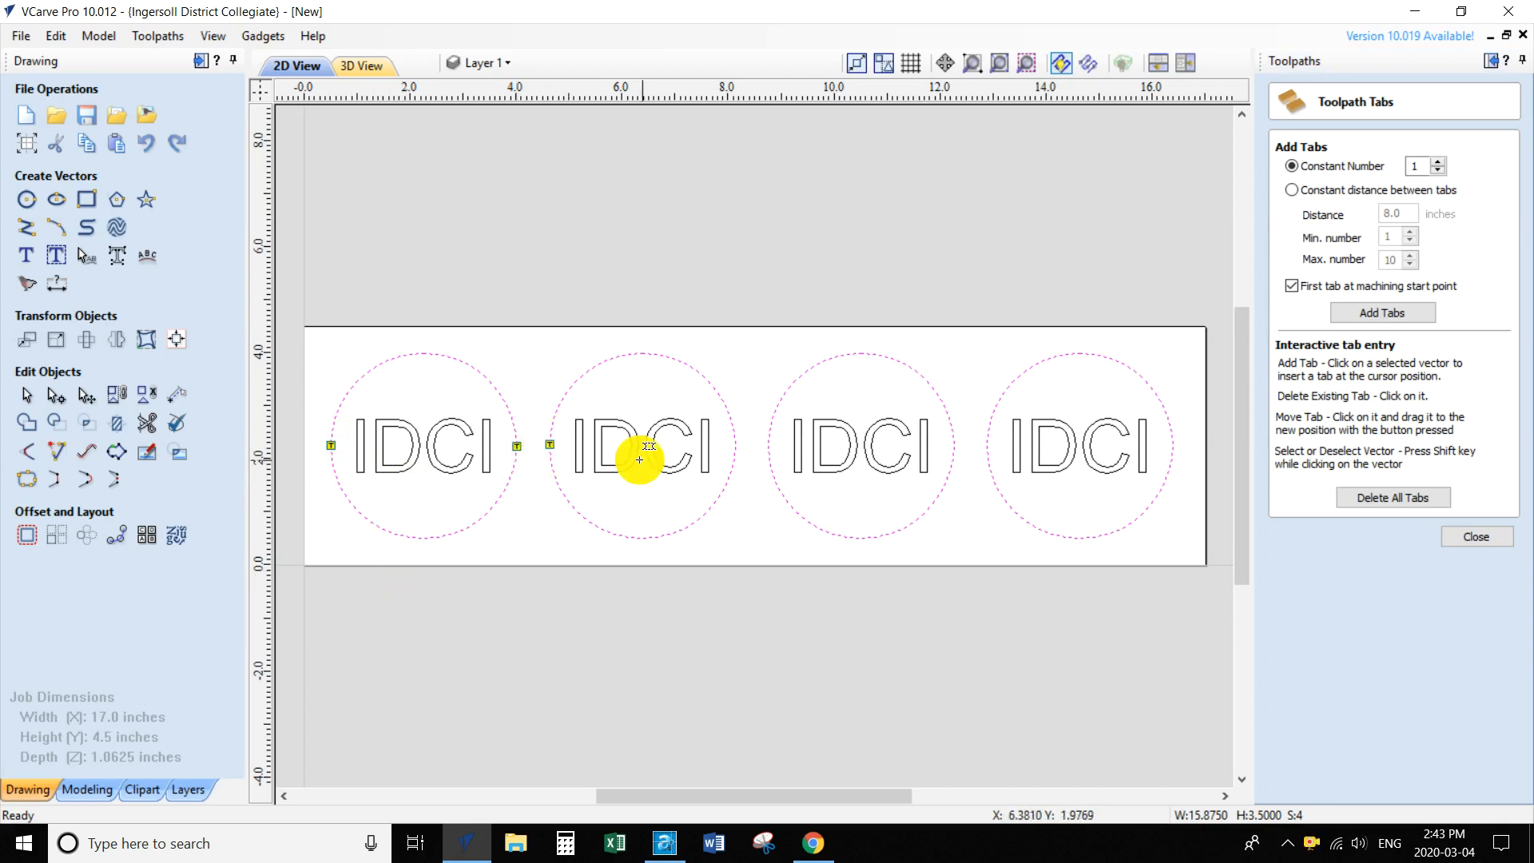
click(735, 448)
click(769, 445)
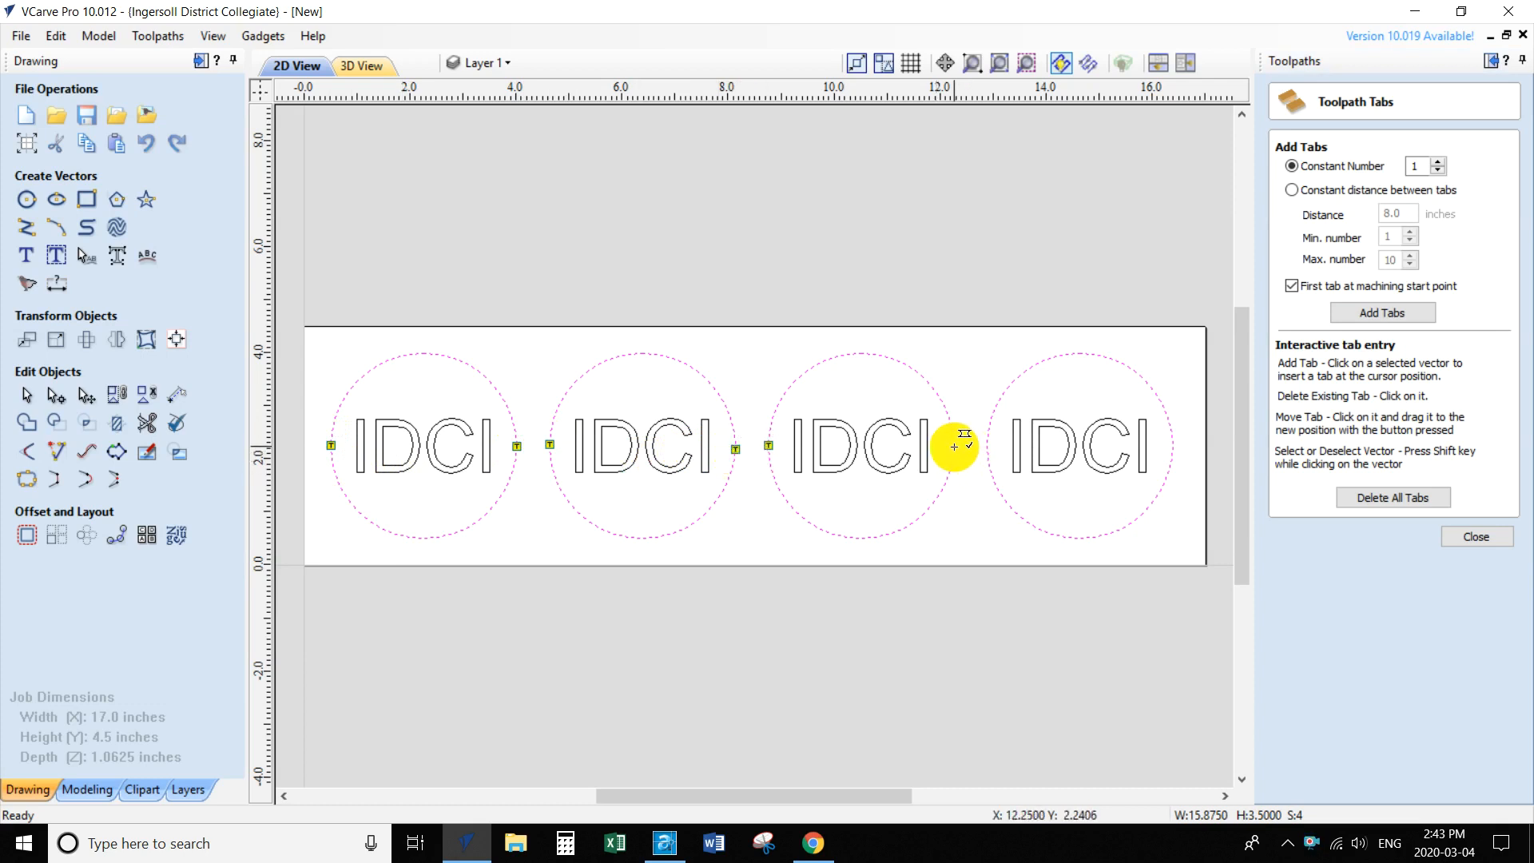
click(955, 446)
click(988, 445)
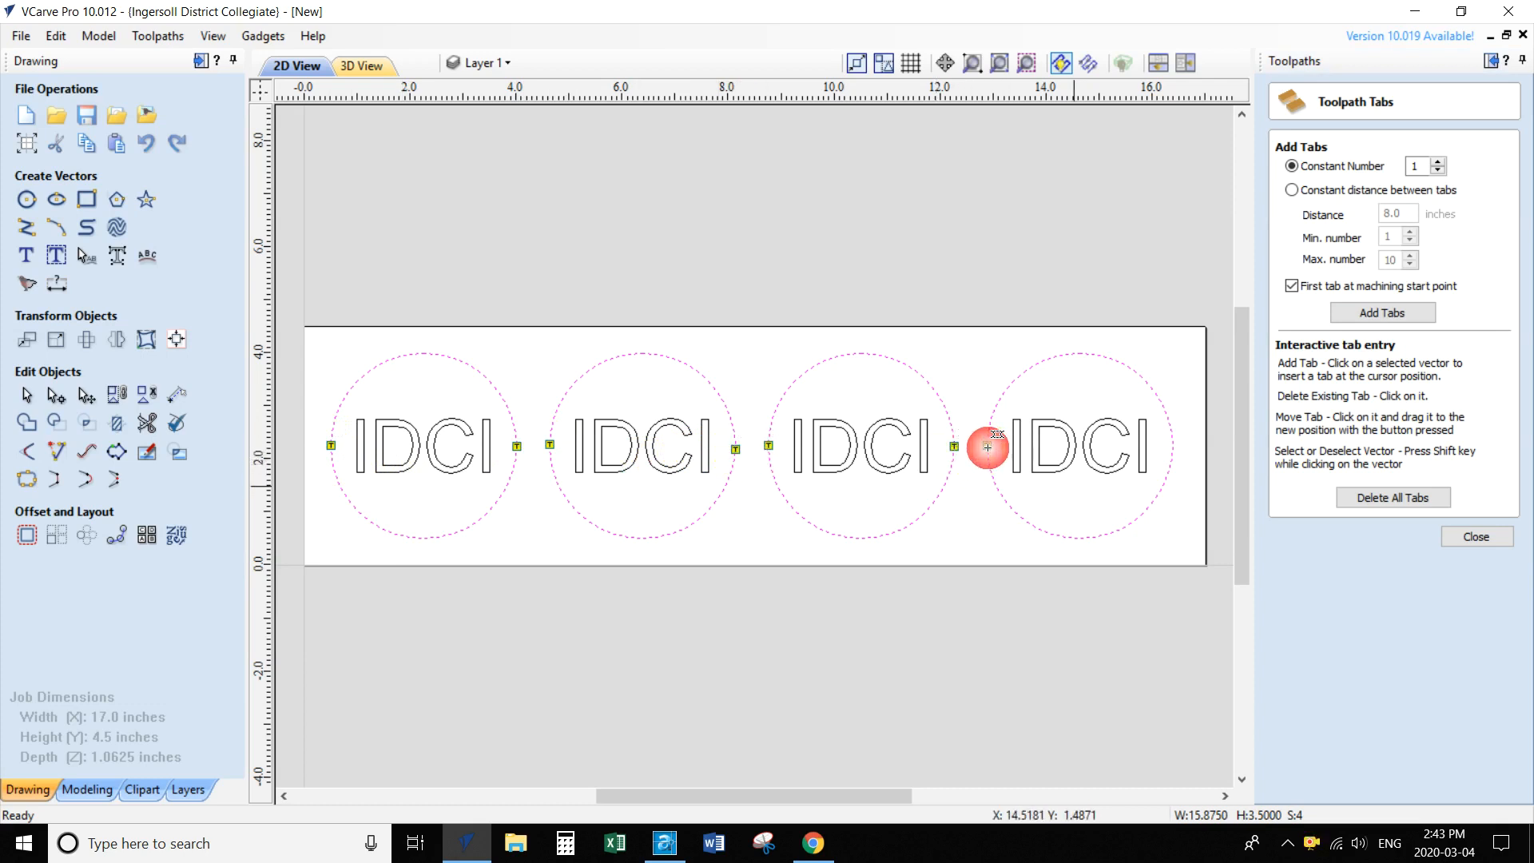
click(1173, 445)
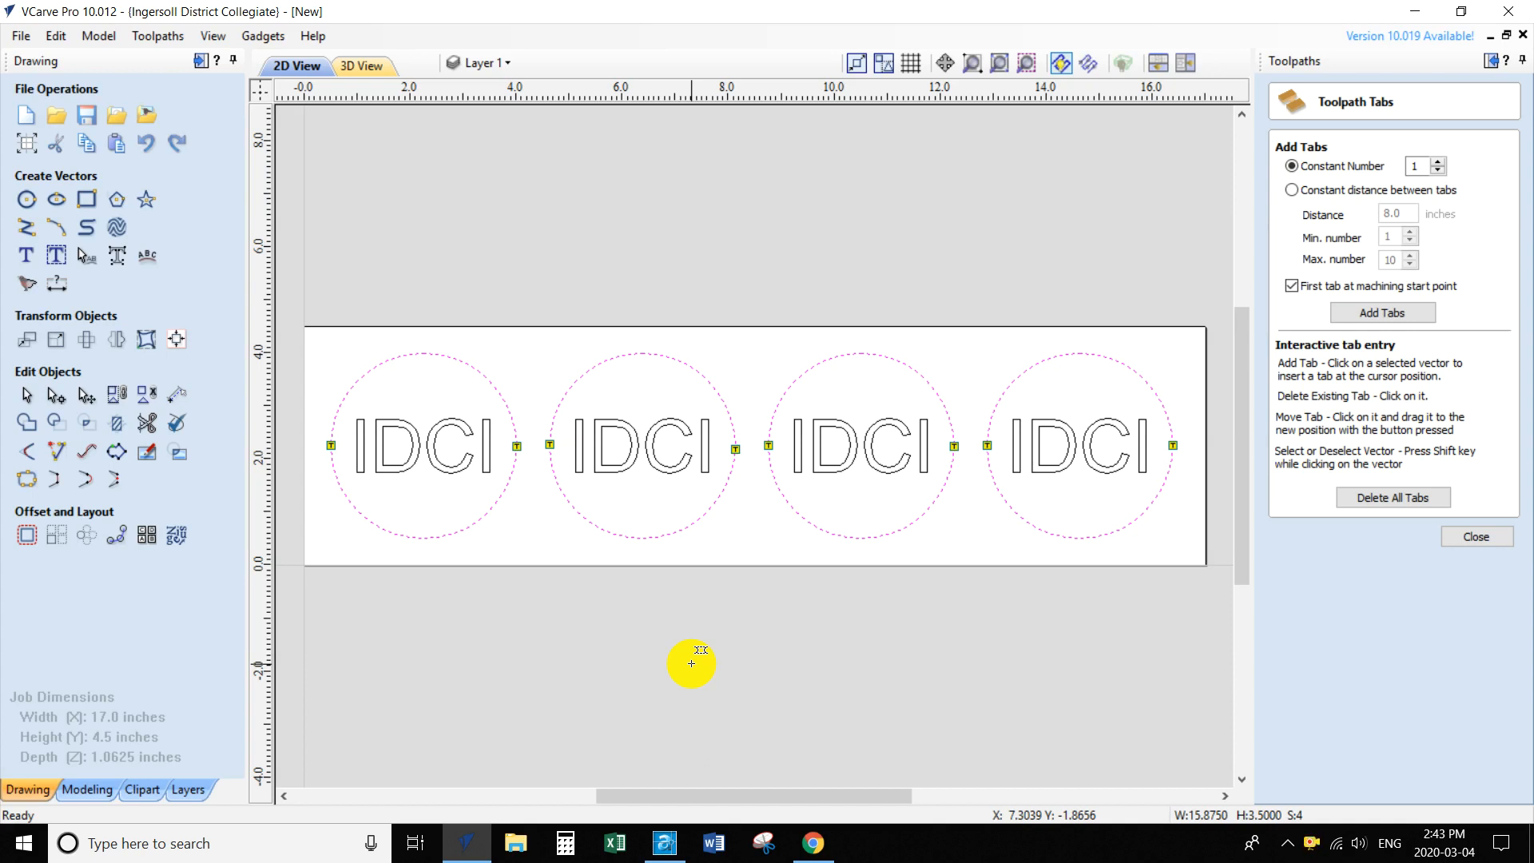
click(1474, 542)
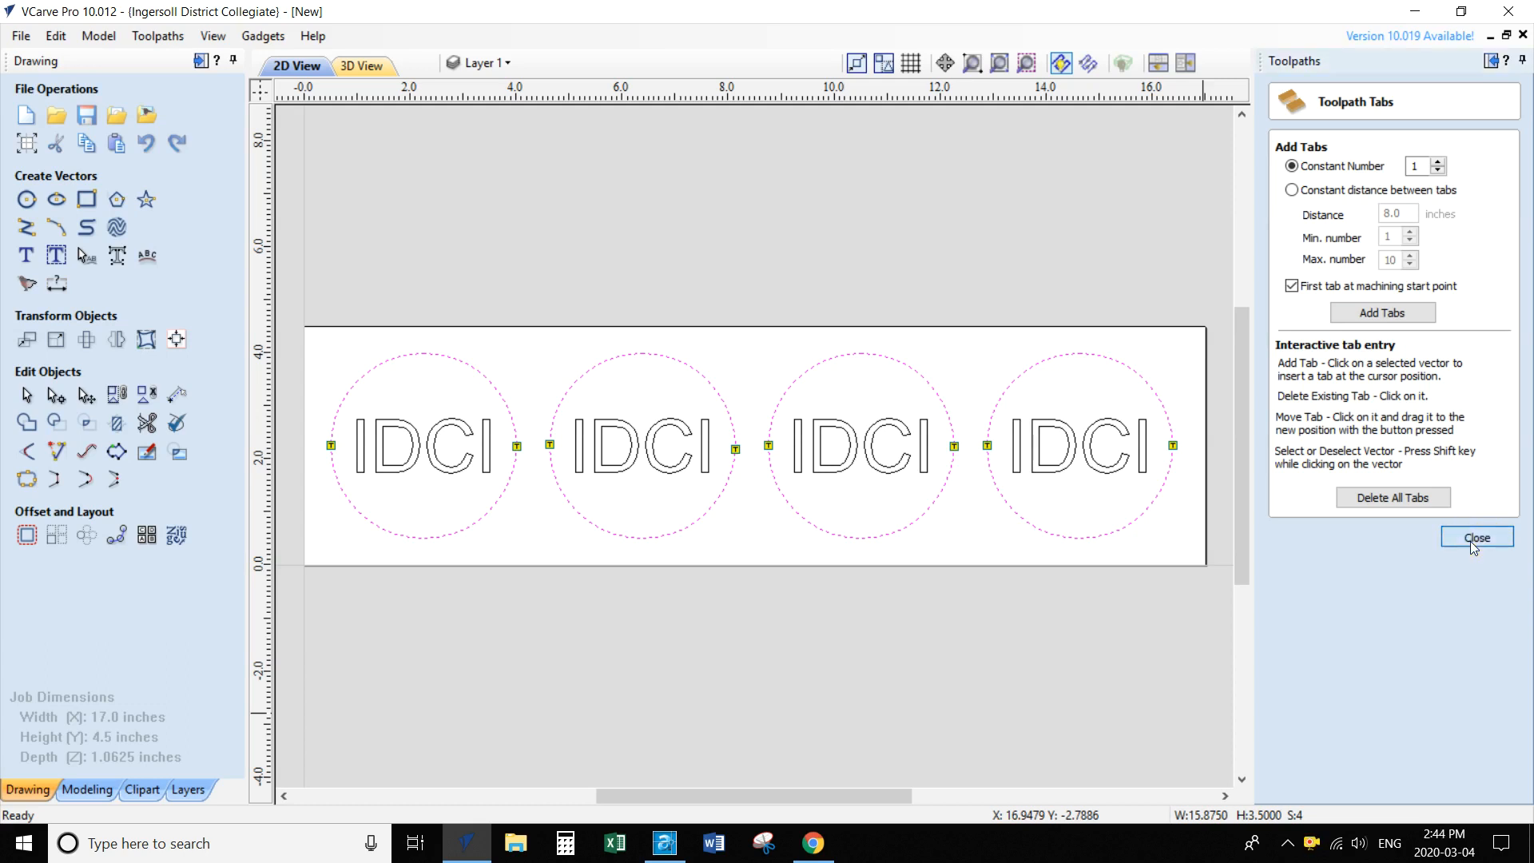
- Add smooth ramps with a distance of 3 inches to the profile toolpath and calculate it
scroll(1528, 515, down, 5)
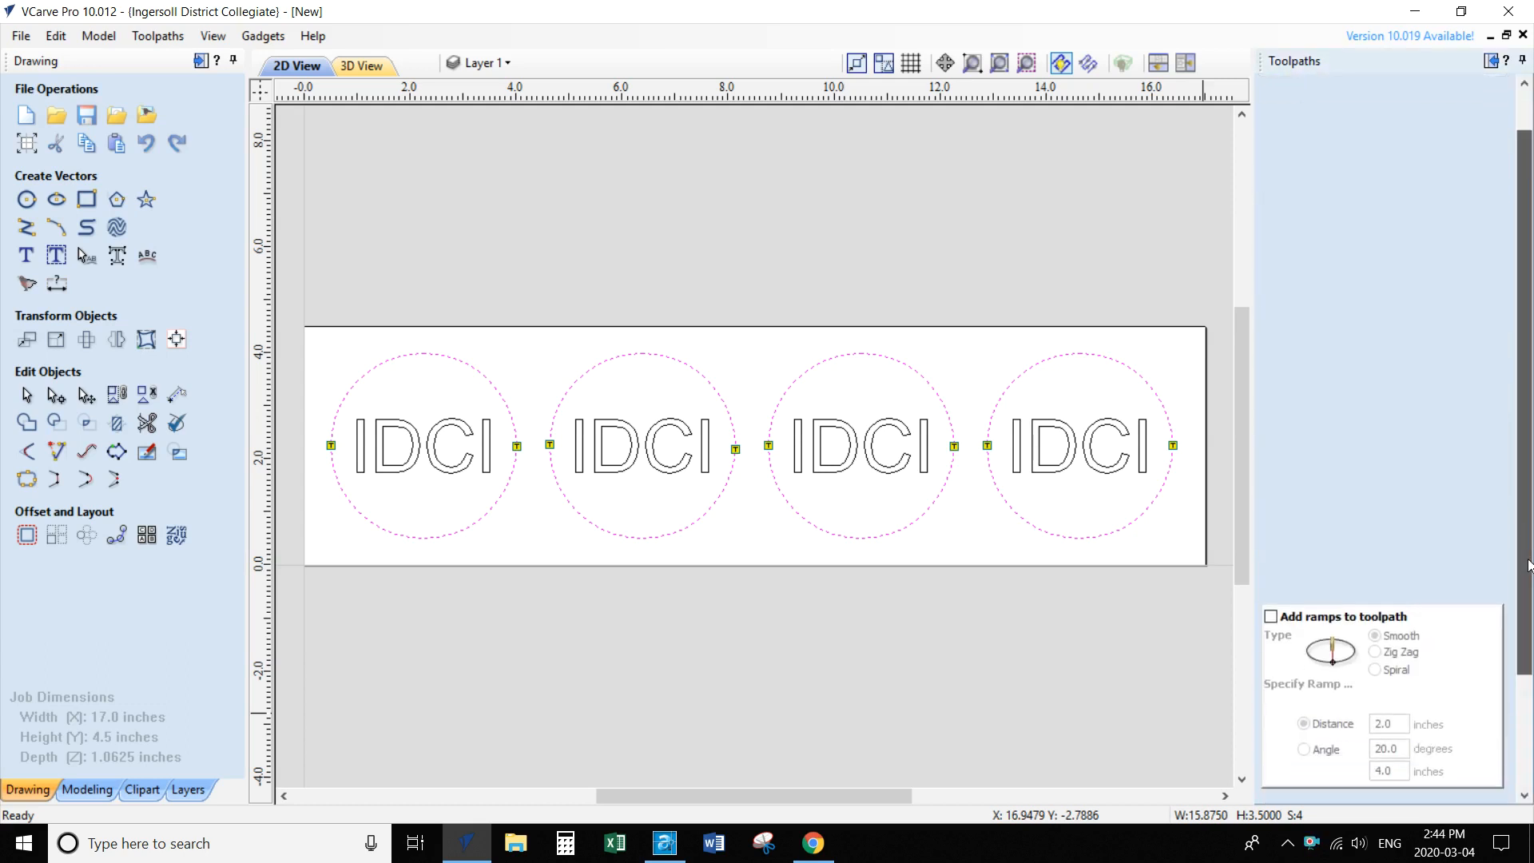
click(1271, 468)
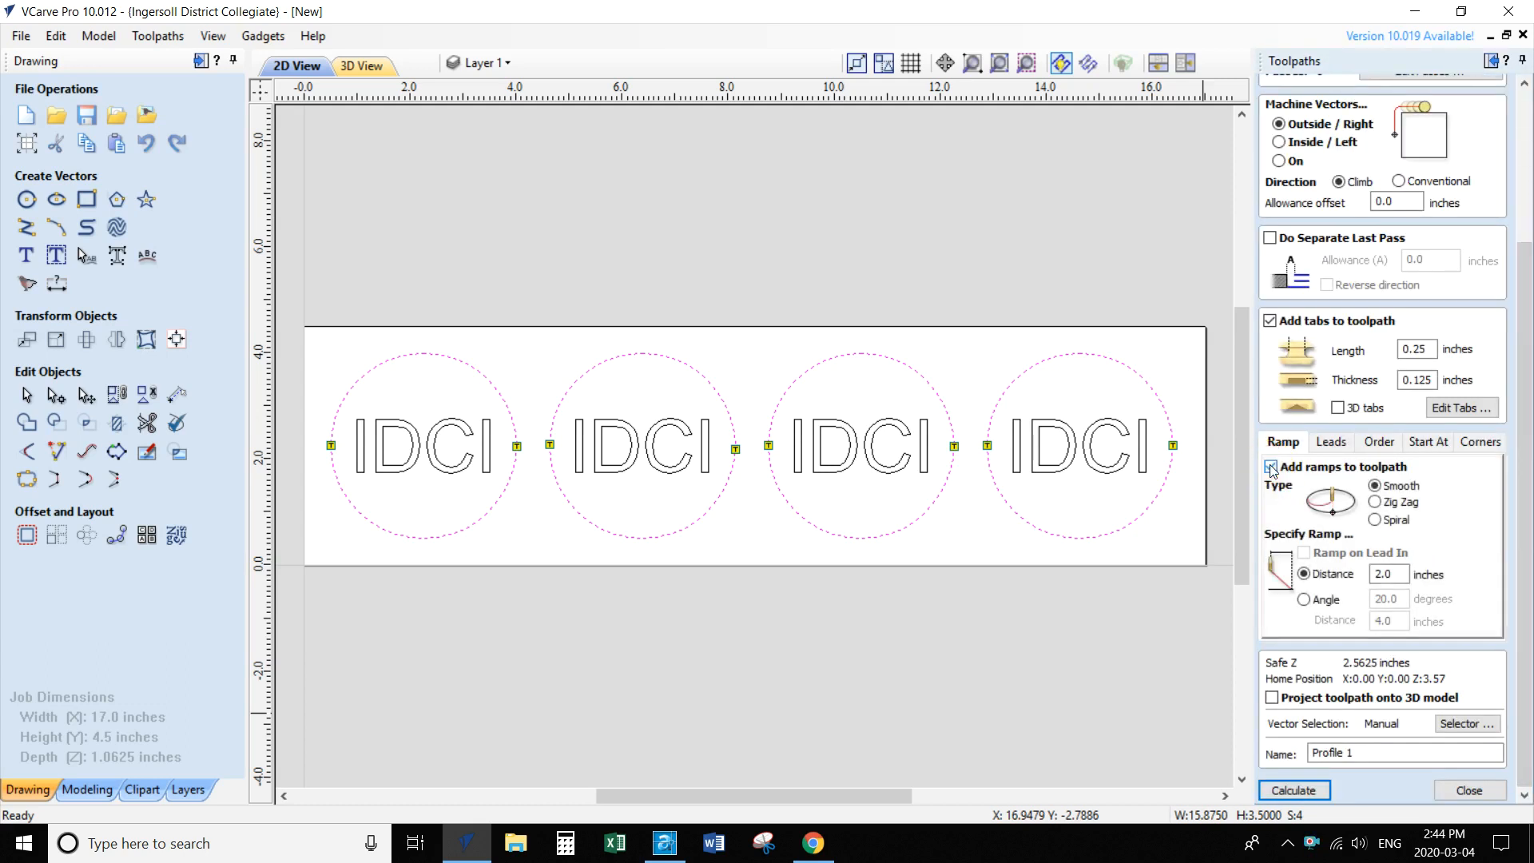
double_click(1391, 574)
text(3)
click(1283, 794)
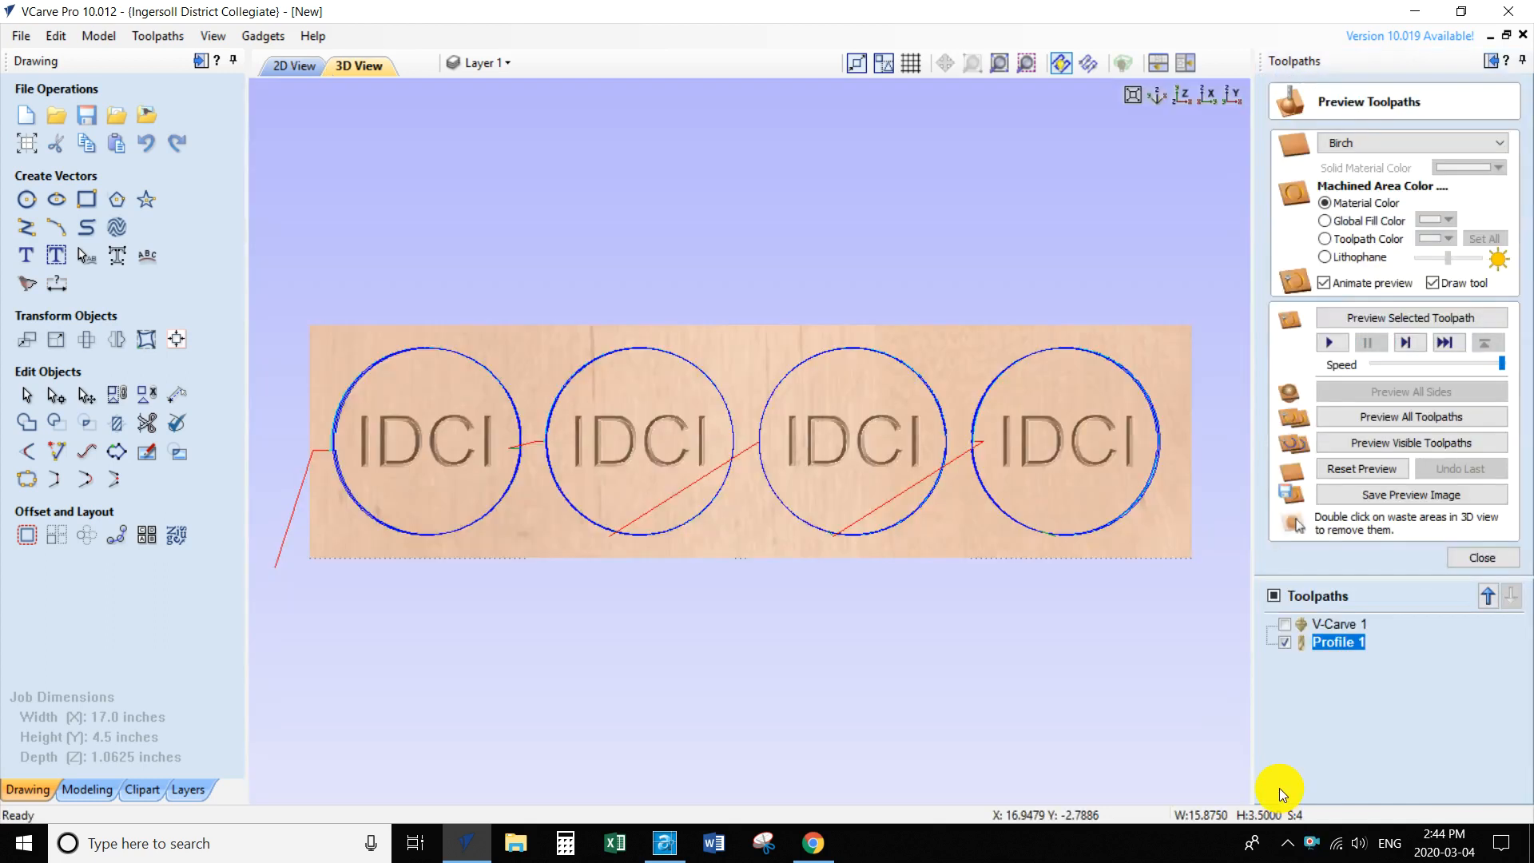
- Reset the preview, simulate the profile cut and the V-carve together, and examine the lettering, circle cuts and tabs up close
click(1354, 467)
click(1359, 447)
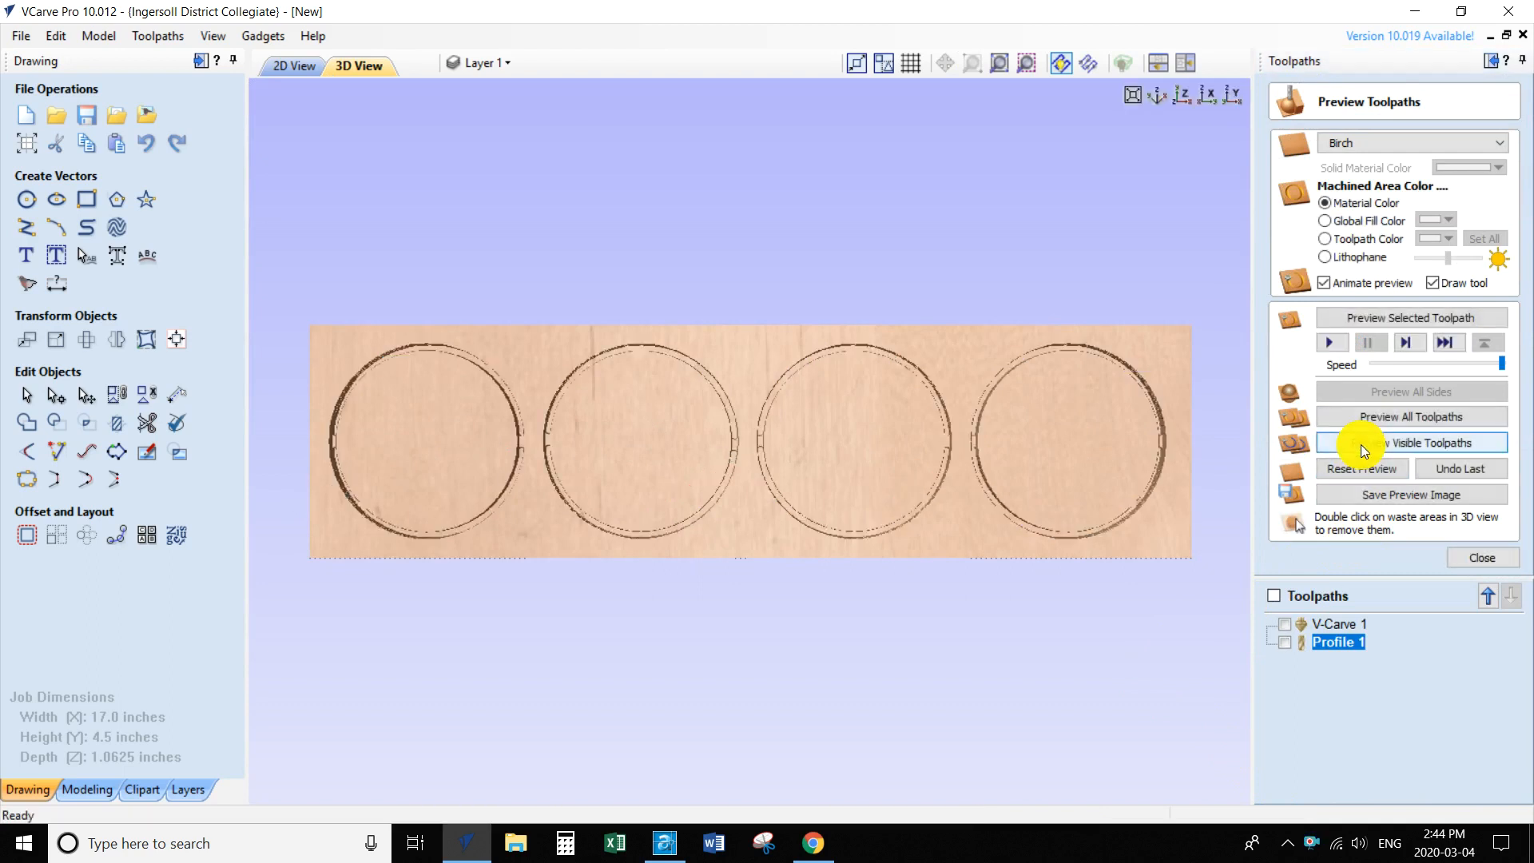
click(1274, 597)
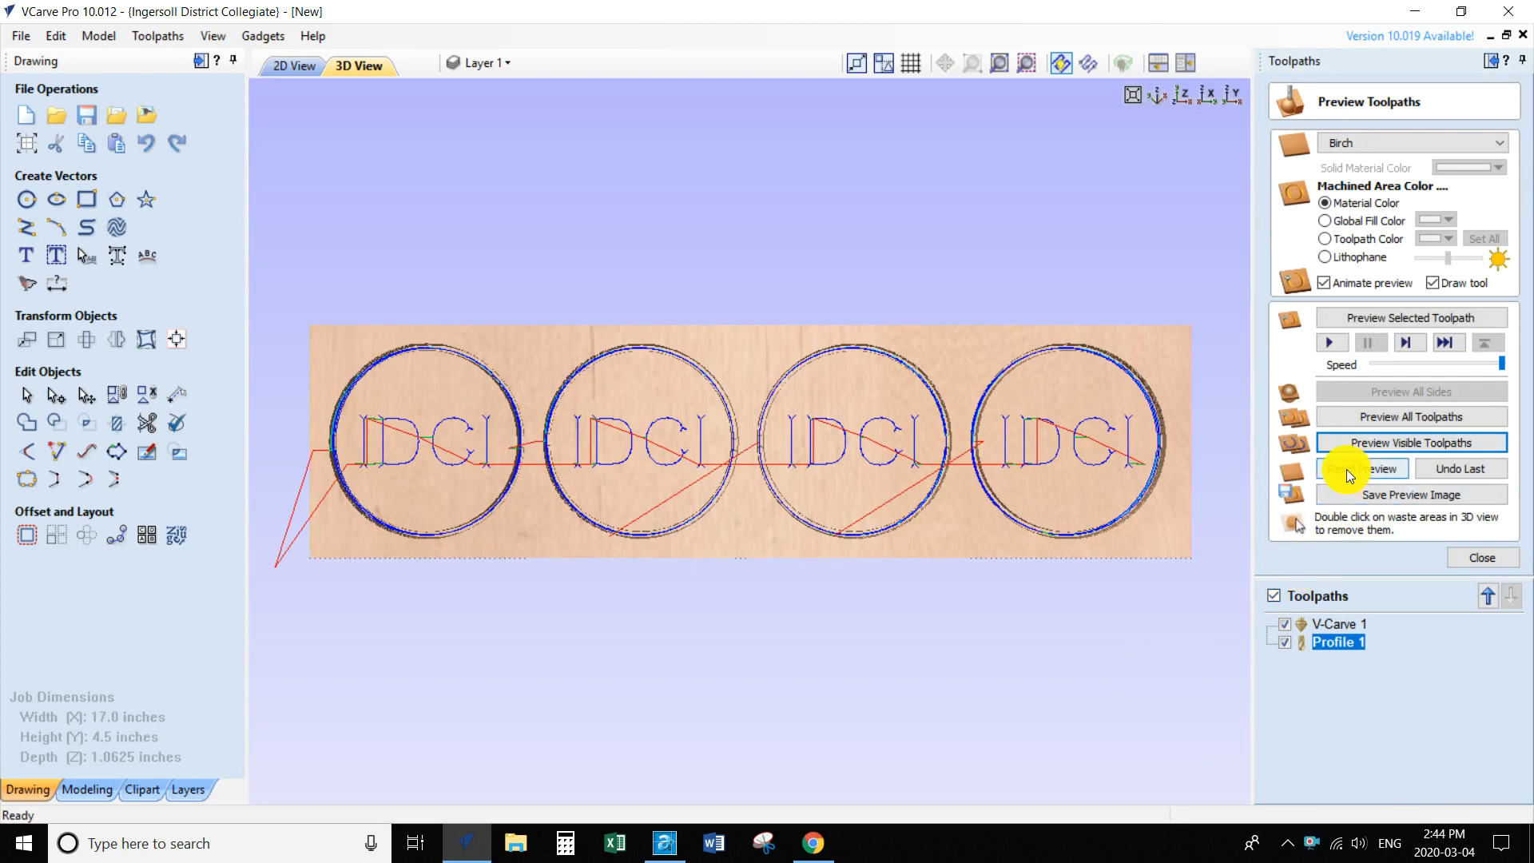
click(1373, 441)
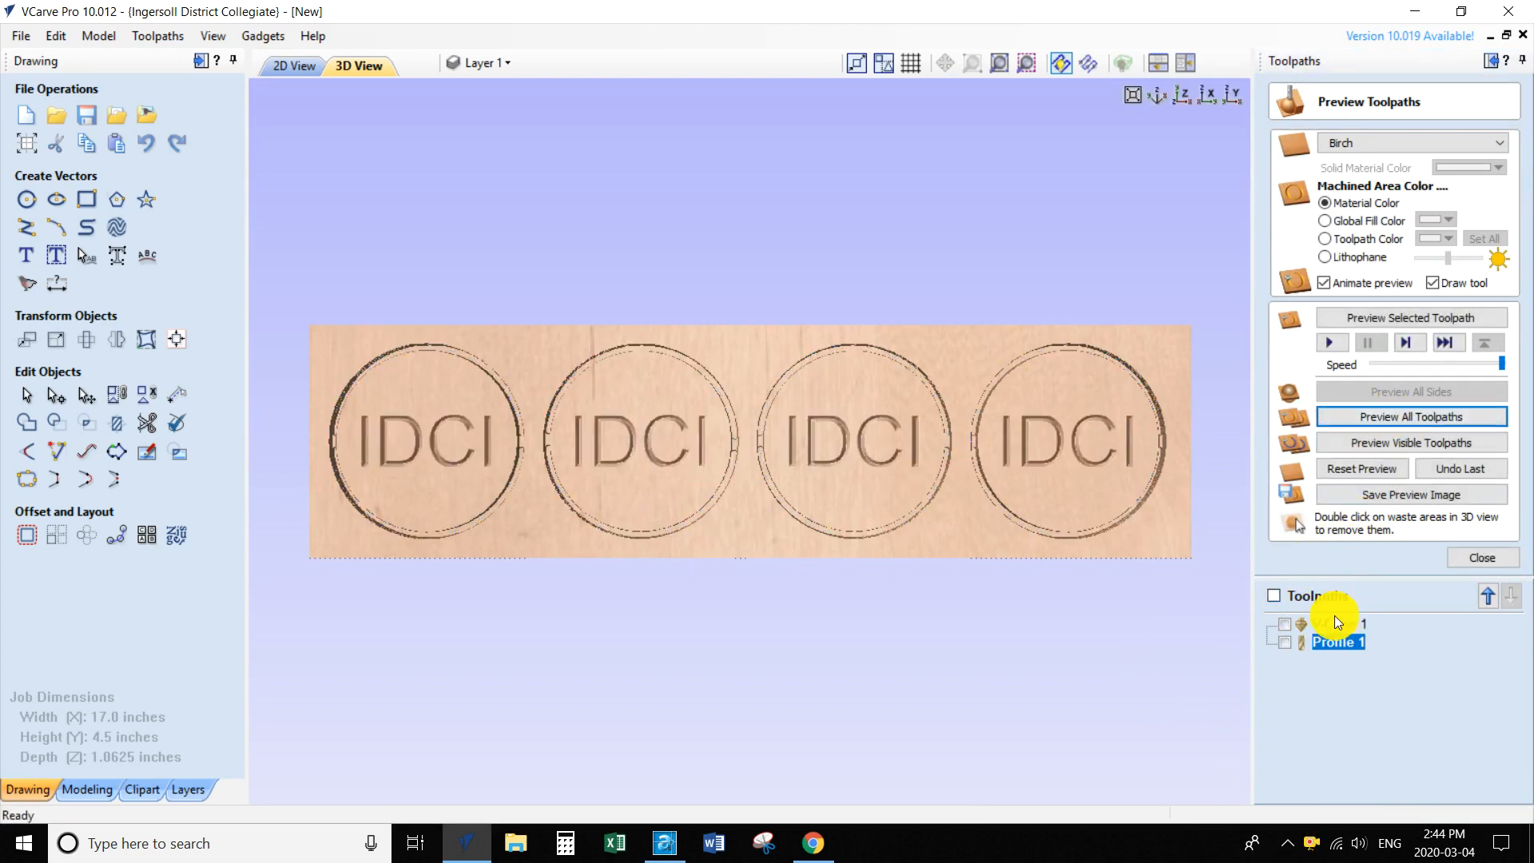
mouse_move(1339, 622)
scroll(743, 448, up, 5)
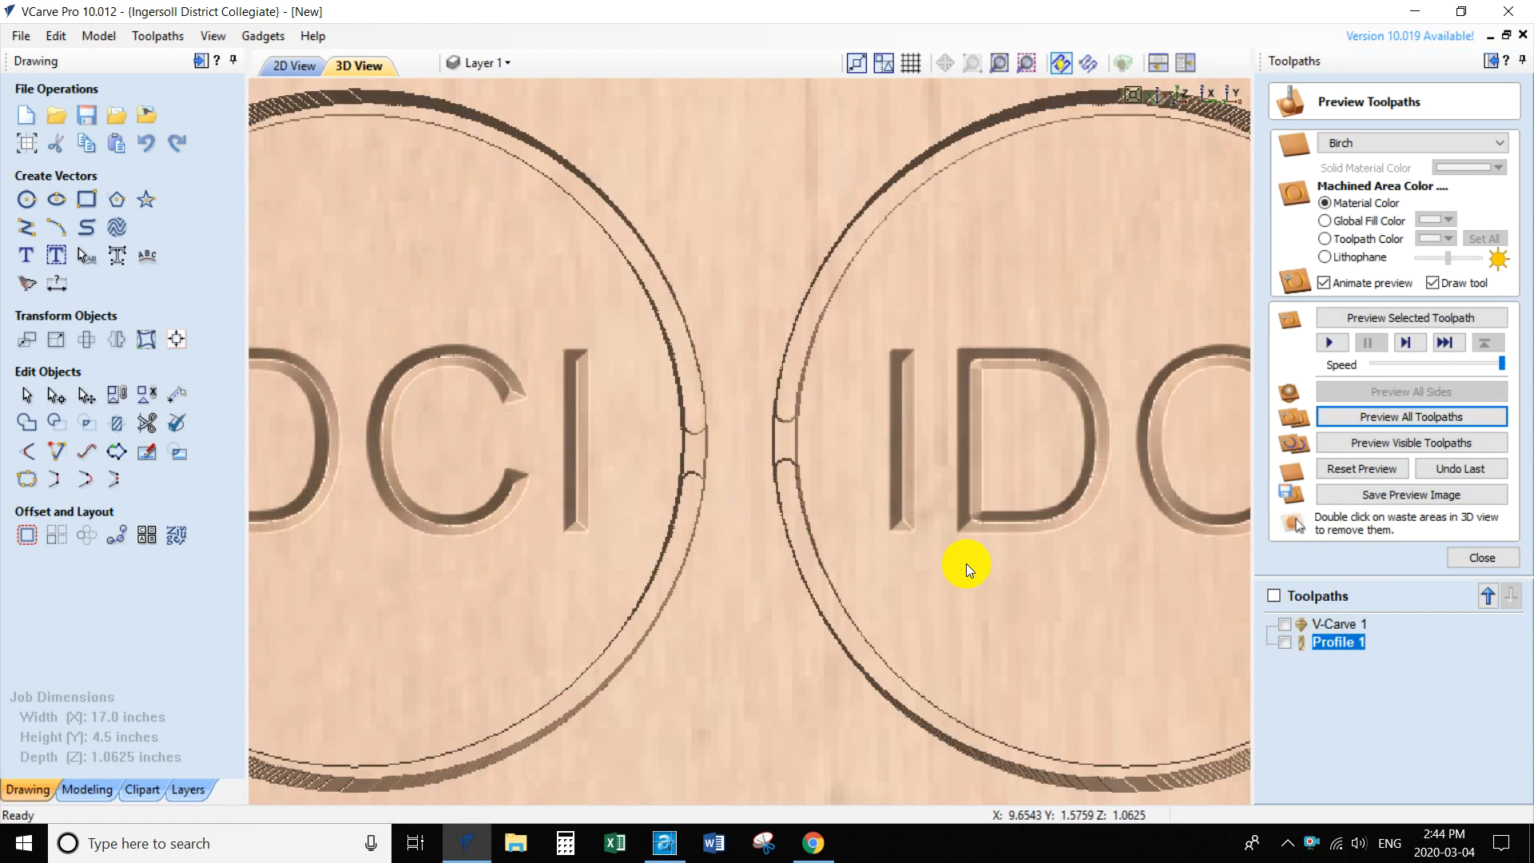
scroll(966, 564, down, 4)
scroll(963, 564, down, 4)
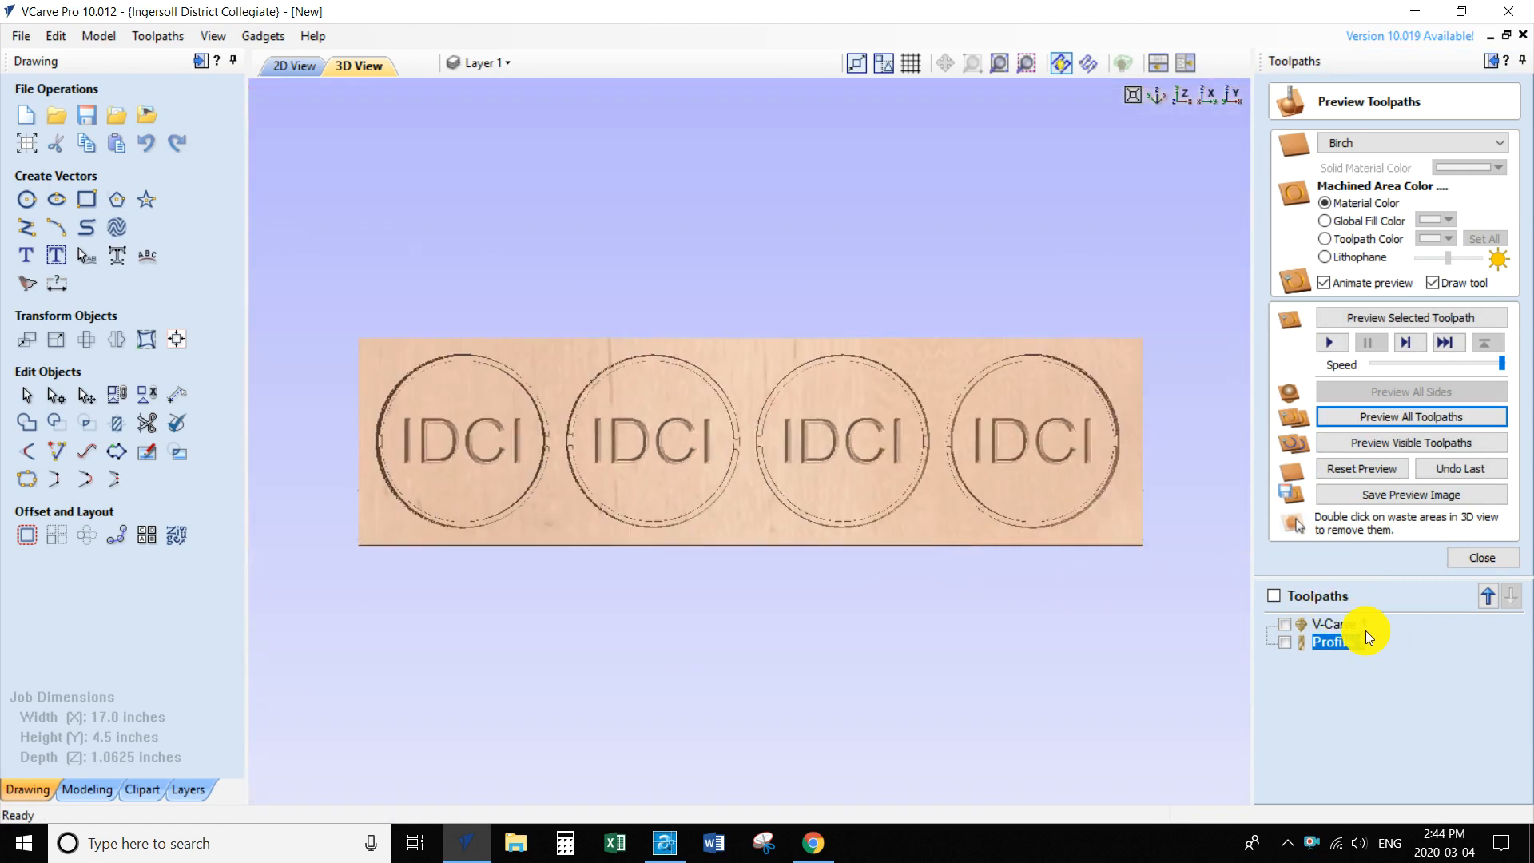
- Close the toolpath preview and open the Save Toolpaths options
click(1492, 556)
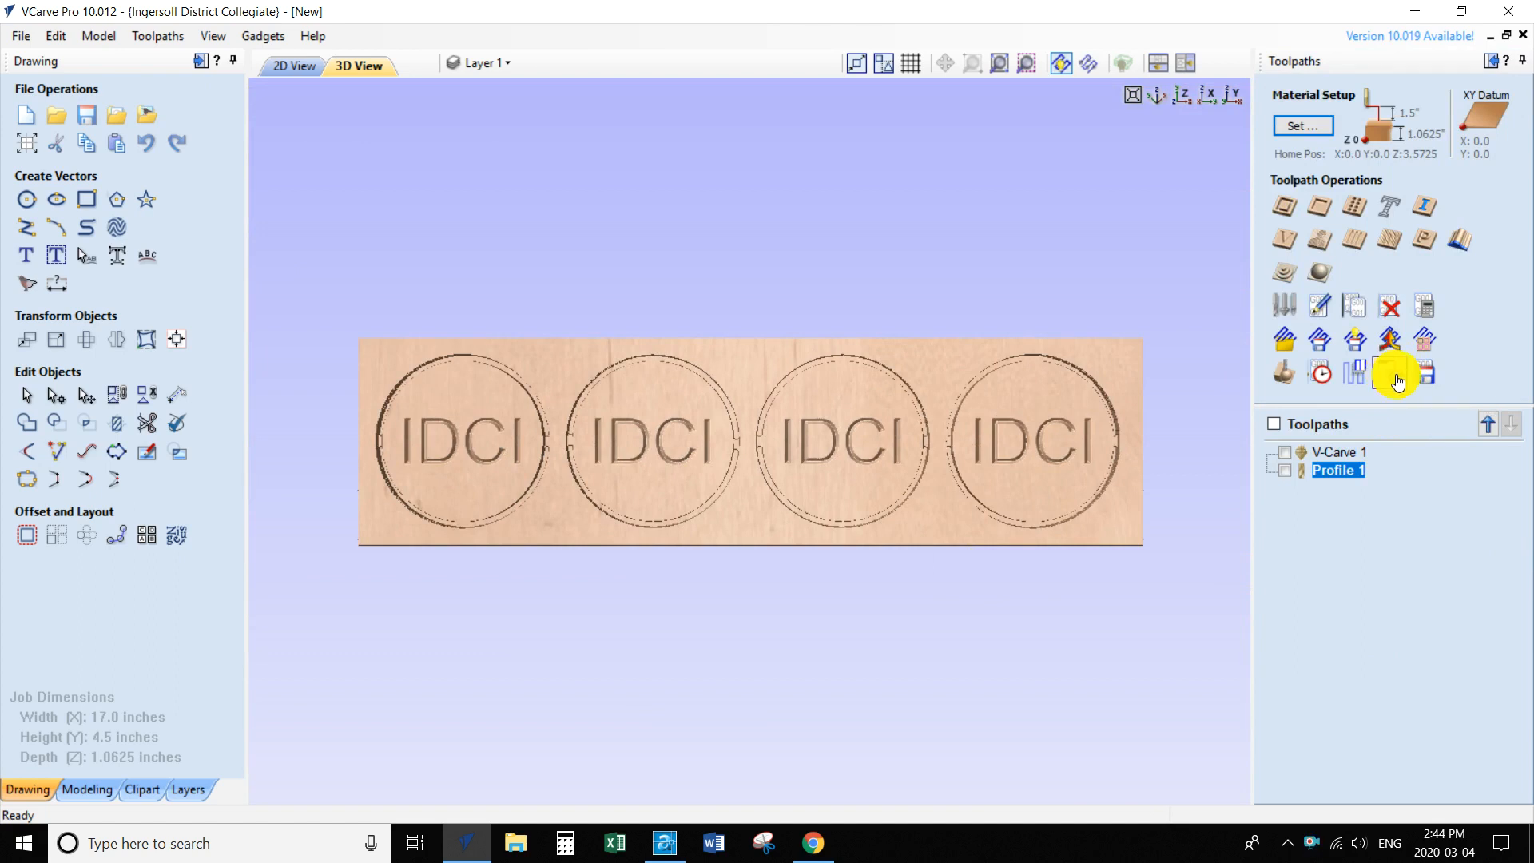
click(1425, 373)
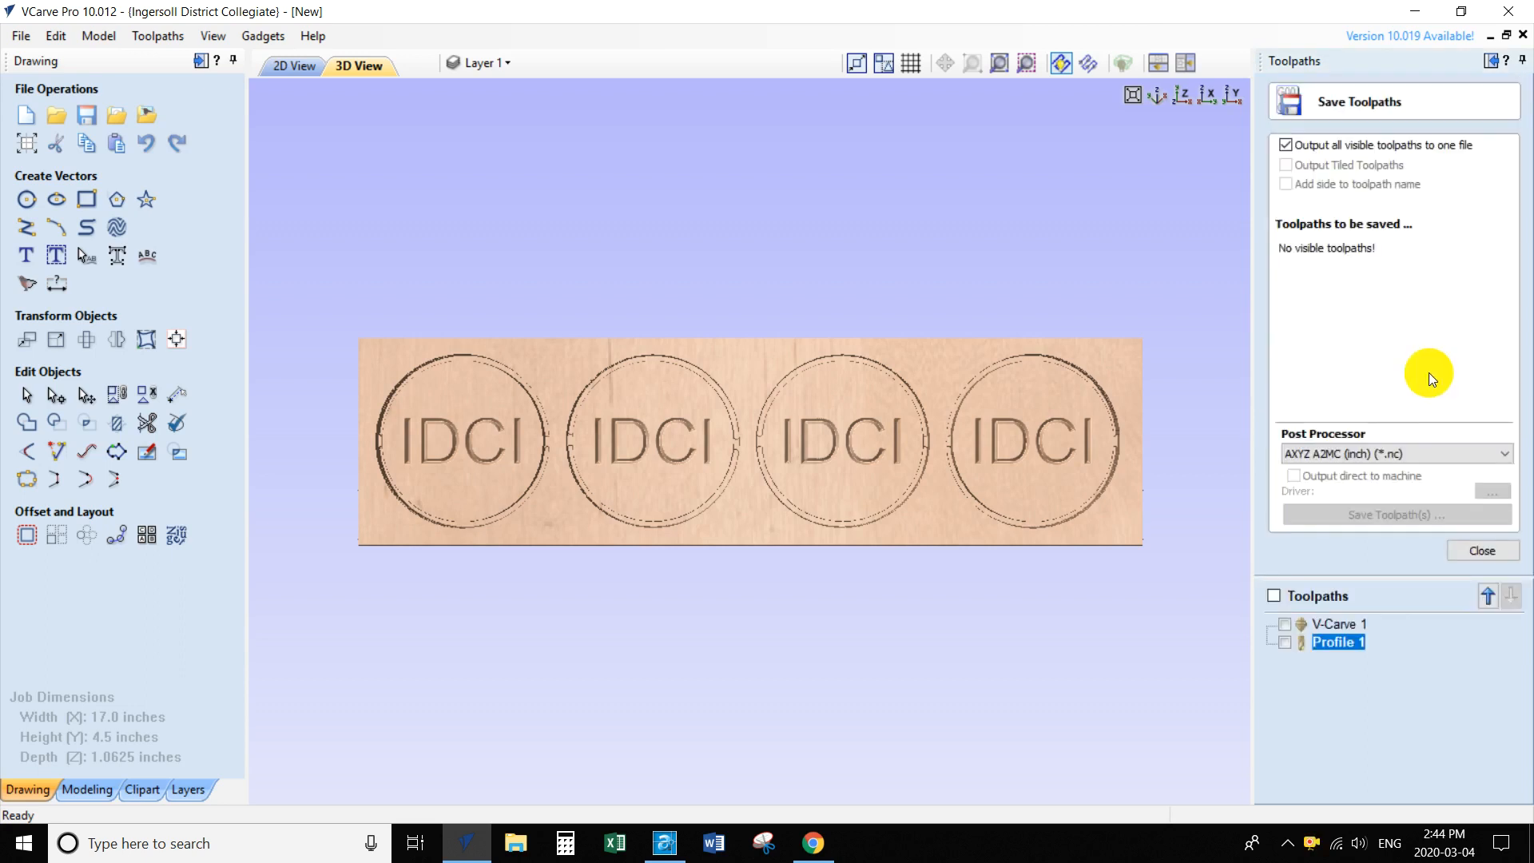